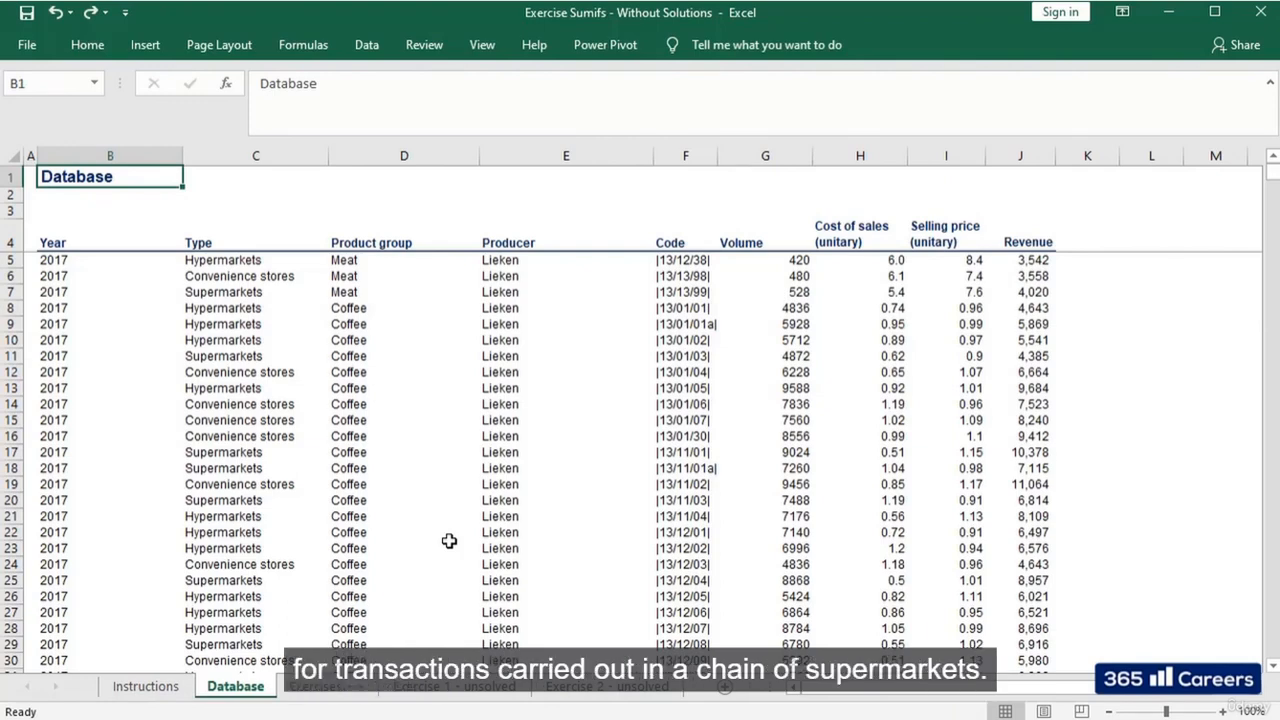
# Step: Look over the Database sheet's records and the empty revenue tables on the Exercise 1 and Exercise 2 sheets
pyautogui.scroll(-8, 449, 541)
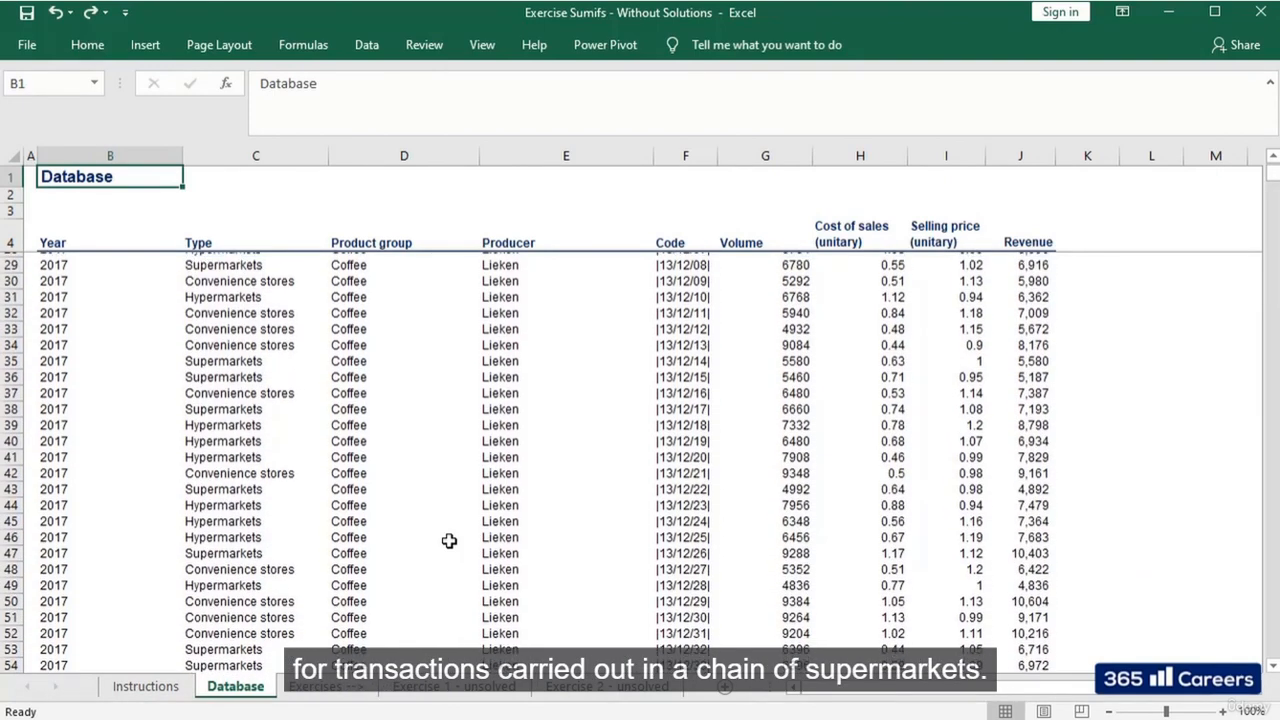
pyautogui.scroll(8, 449, 541)
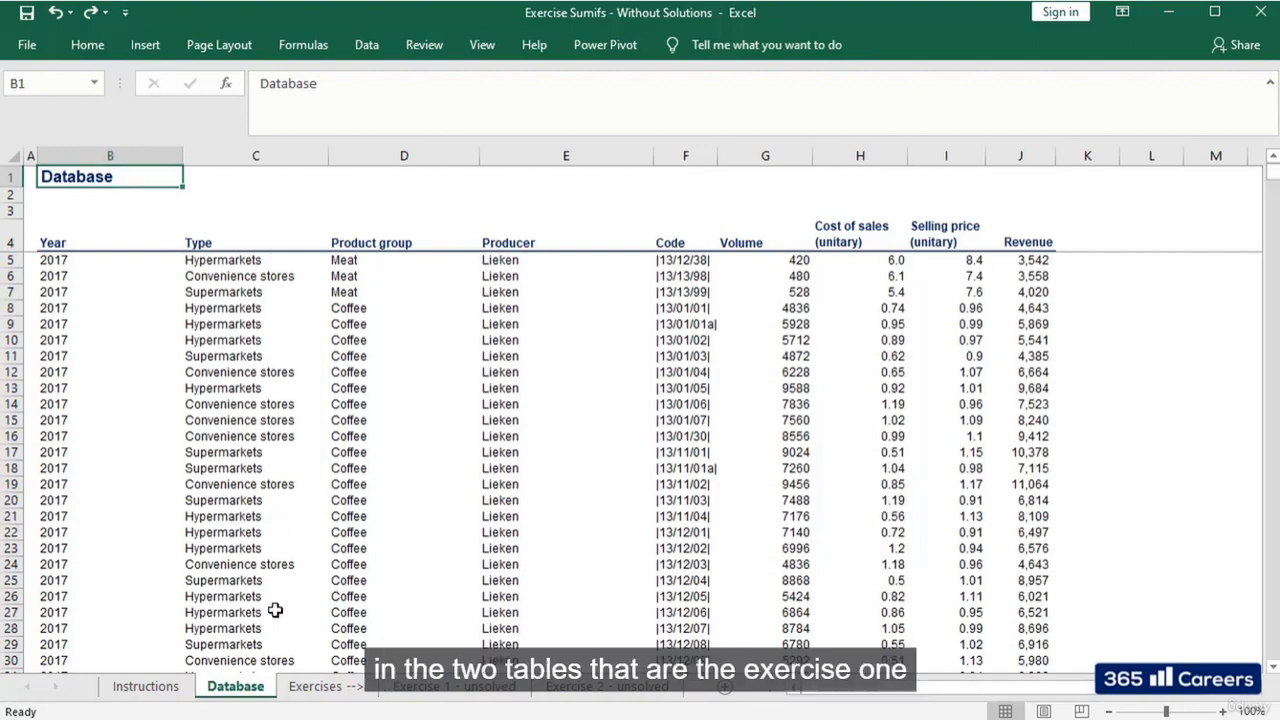
pyautogui.hotkey('ctrl', 'pagedown')
pyautogui.hotkey('ctrl', 'pagedown')
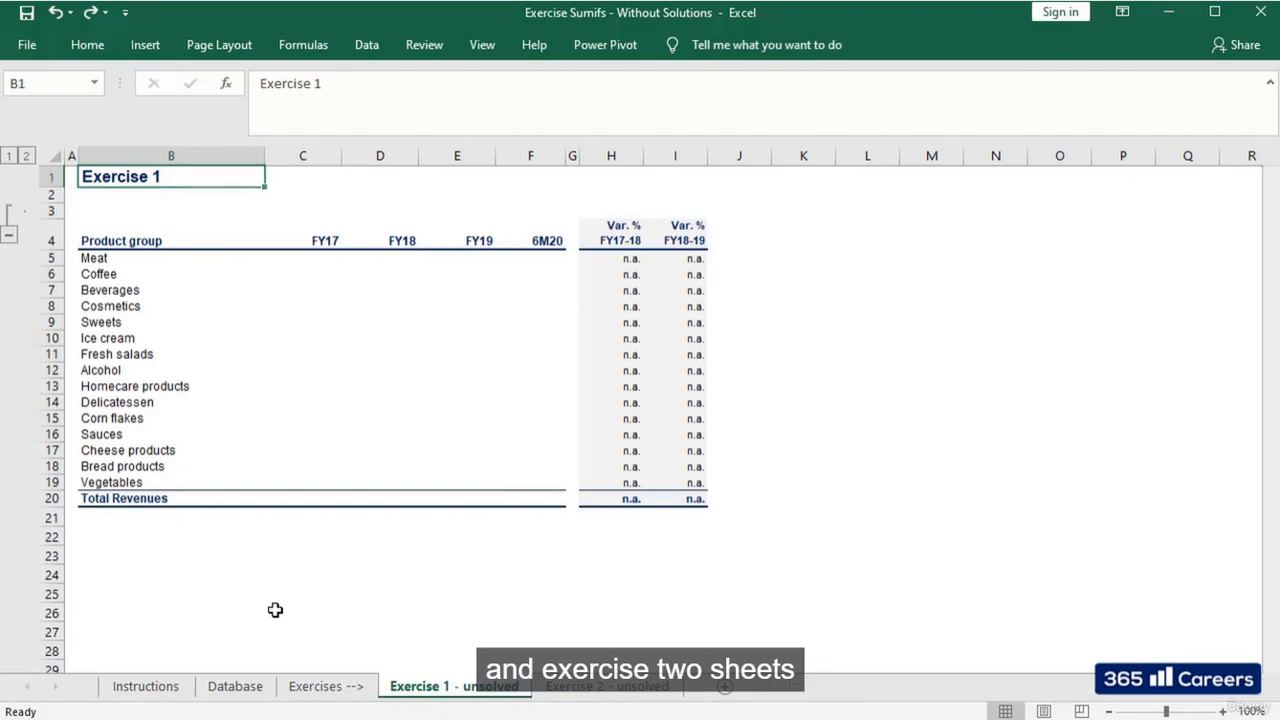
pyautogui.hotkey('ctrl', 'pagedown')
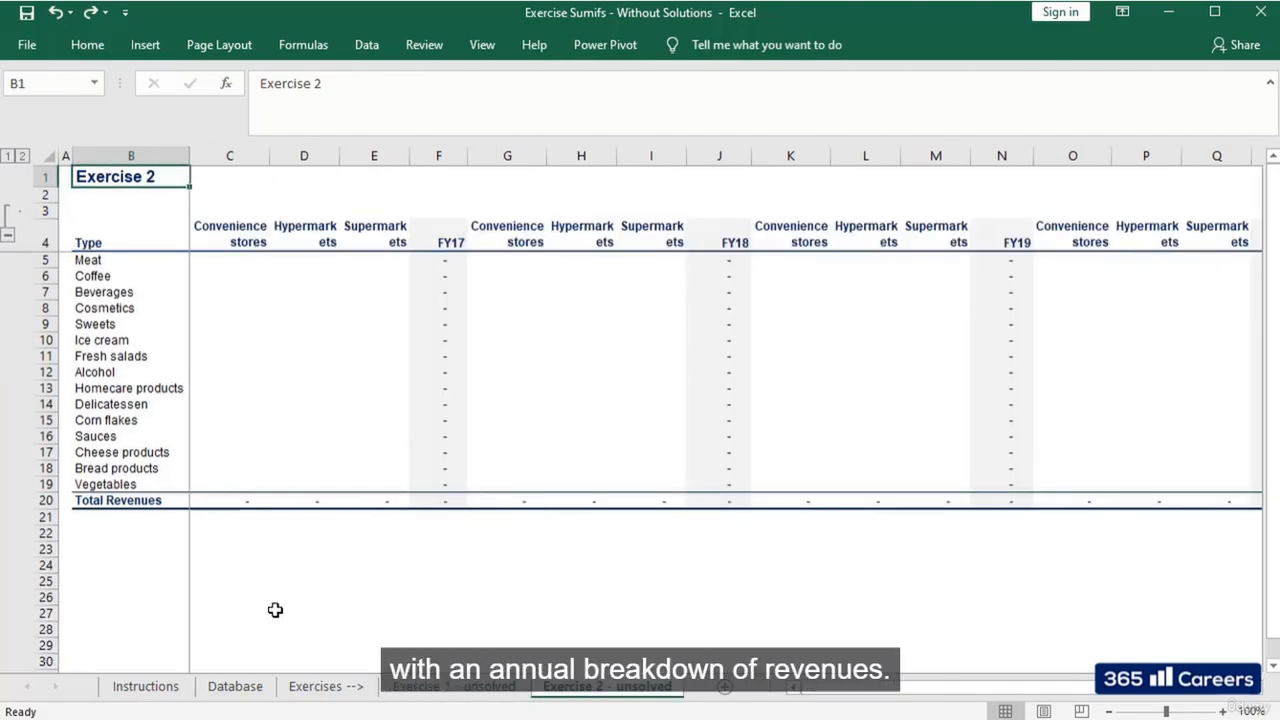
# Step: Return to the Database sheet and inspect its columns and how far the records extend downward
pyautogui.click(234, 686)
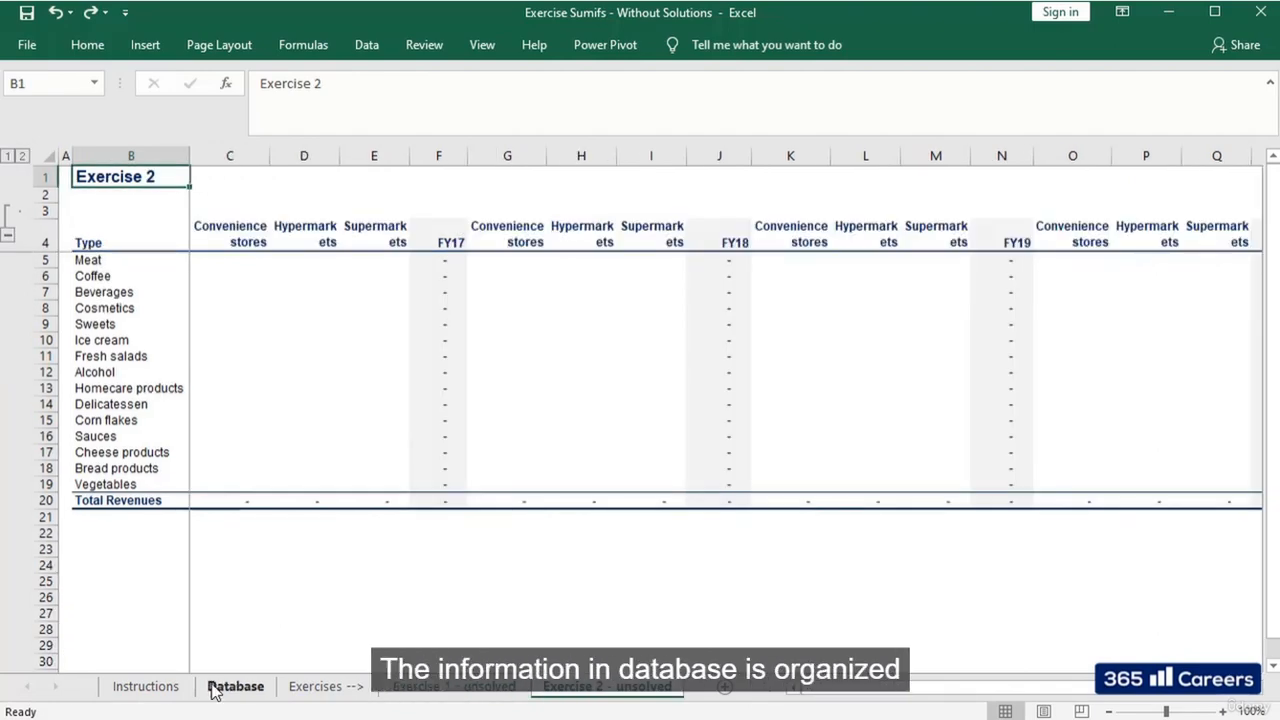
pyautogui.click(75, 354)
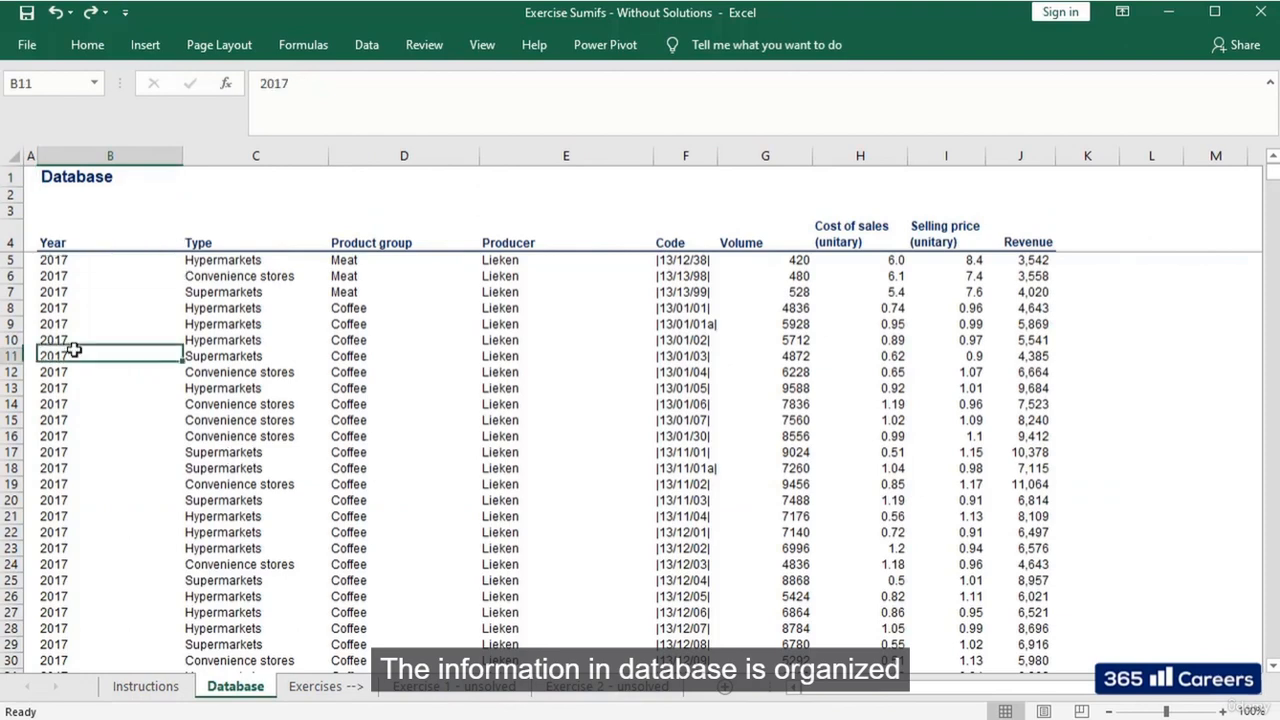
pyautogui.press('Right')
pyautogui.press('Right')
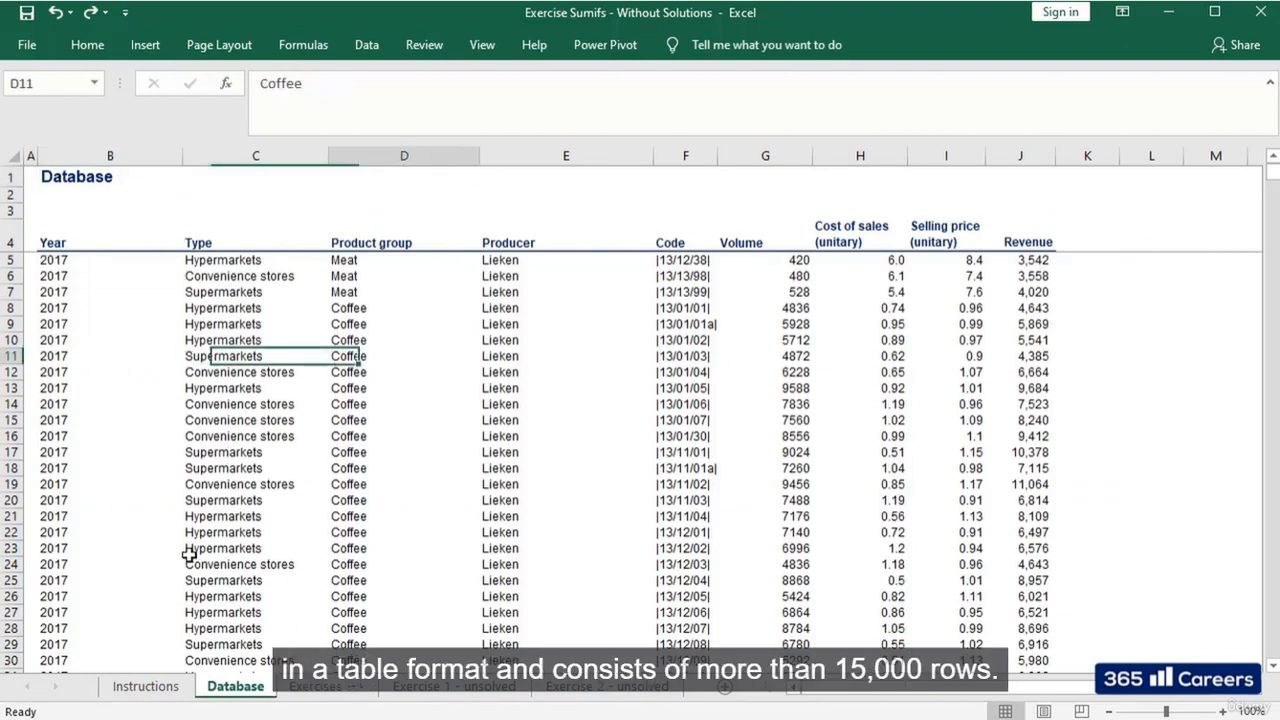
pyautogui.press('Right')
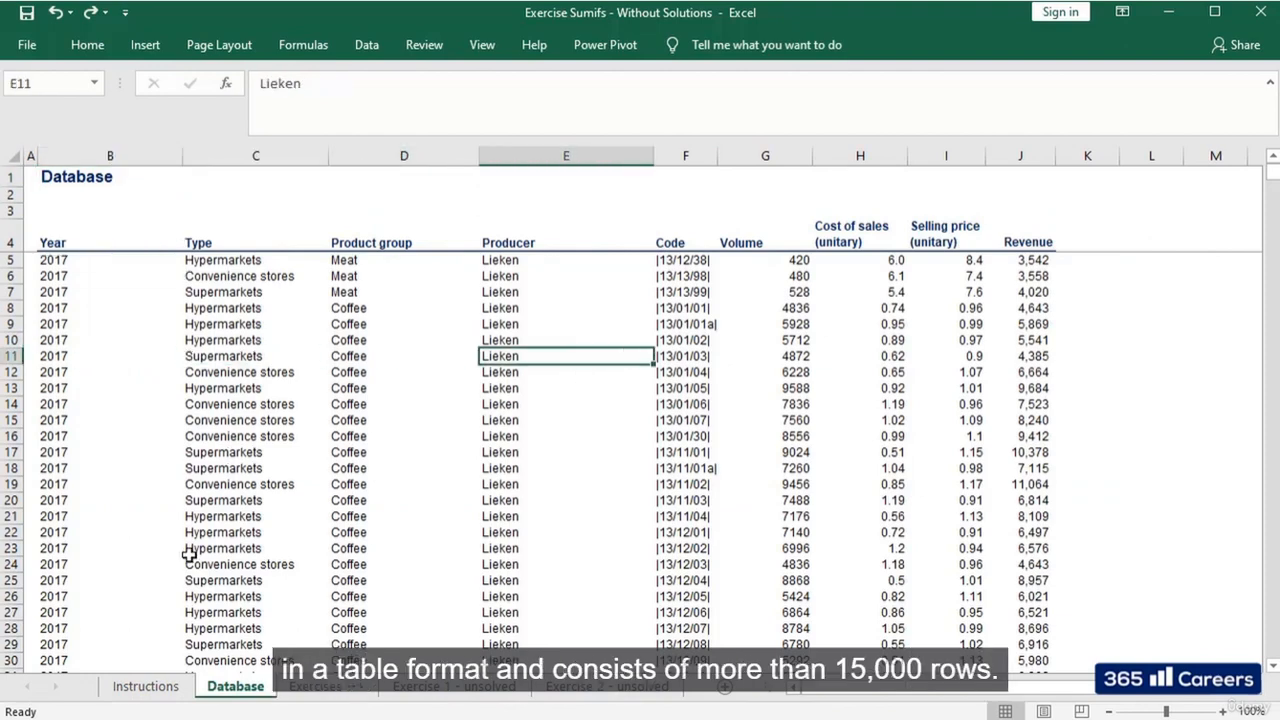
pyautogui.hotkey('ctrl', 'Down')
pyautogui.press('Down')
pyautogui.press('Down')
pyautogui.press('Down')
pyautogui.press('Down')
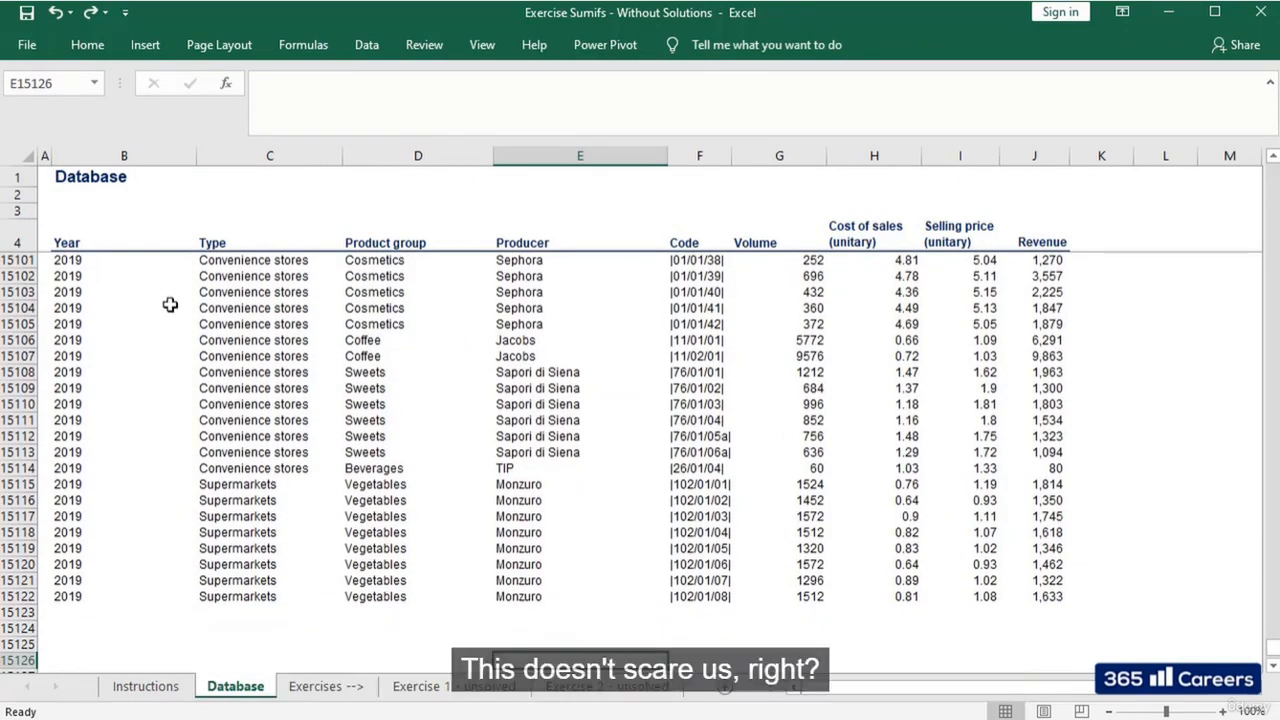
# Step: Add filters to the Database table's header row, from Year in B4 to Revenue in J4
pyautogui.click(133, 245)
pyautogui.press('Down')
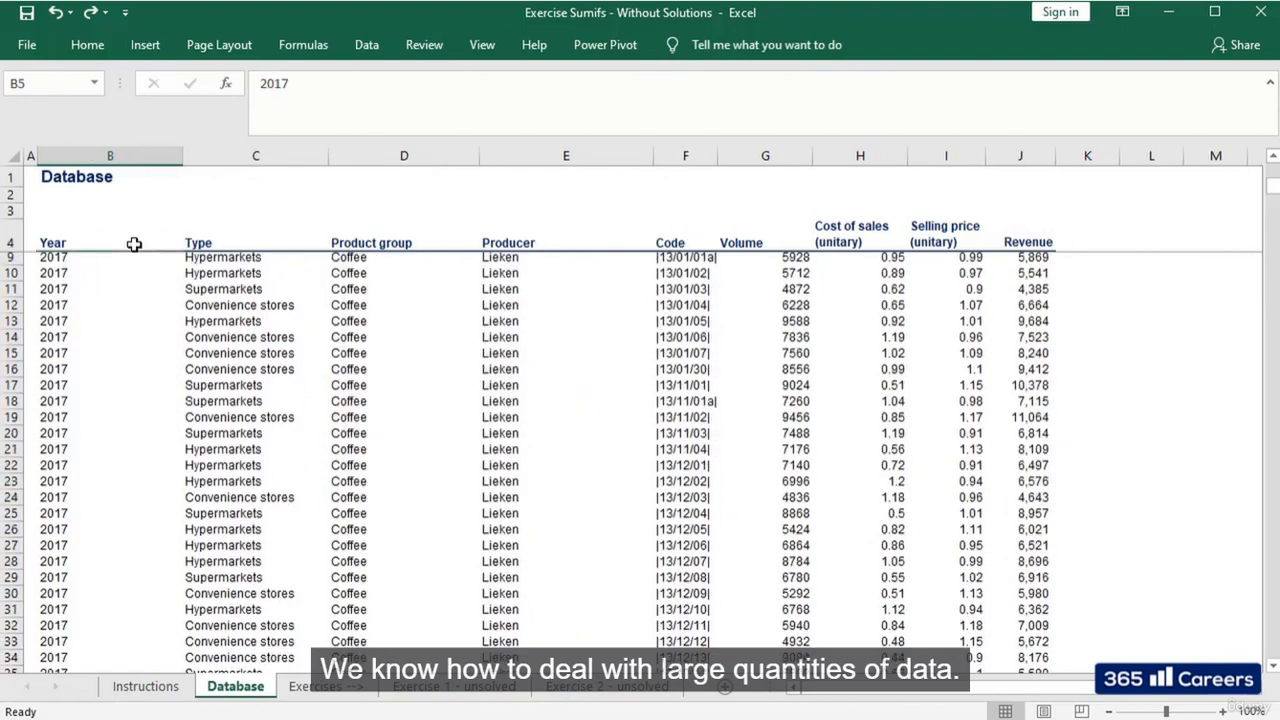
pyautogui.press('Up')
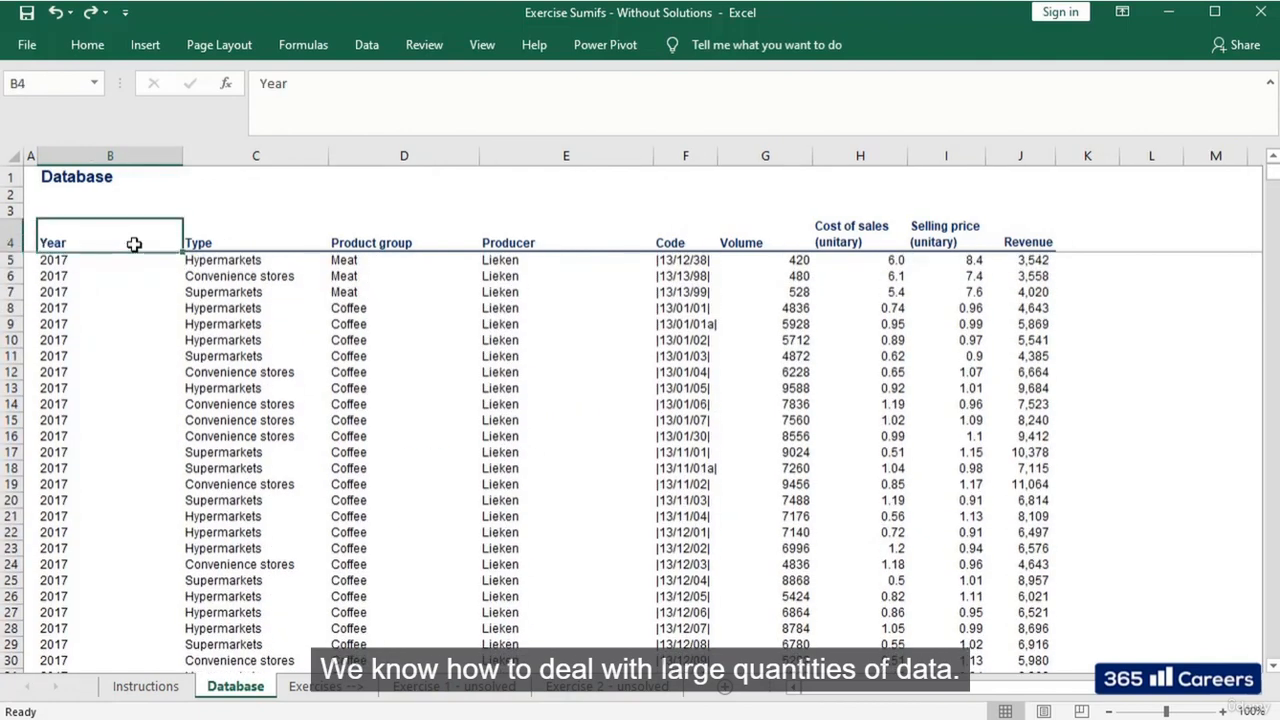
pyautogui.hotkey('ctrl', 'shift', 'Right')
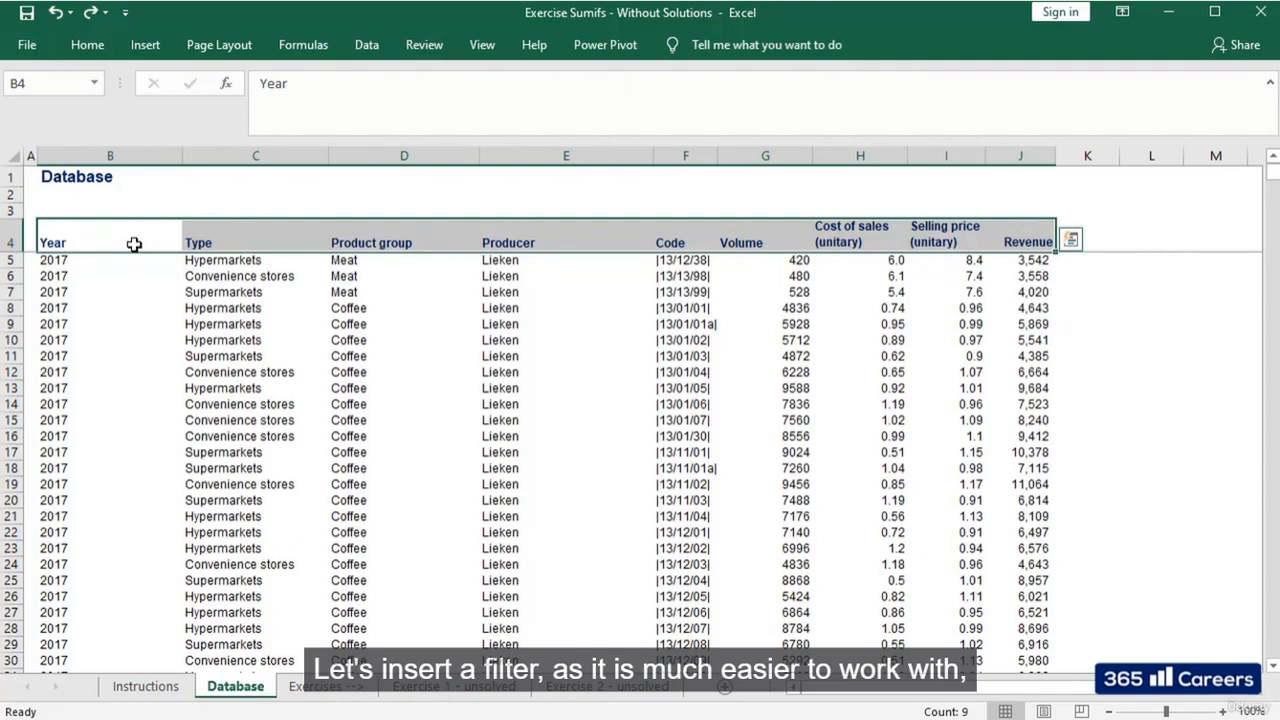
pyautogui.press('alt')
pyautogui.press('a')
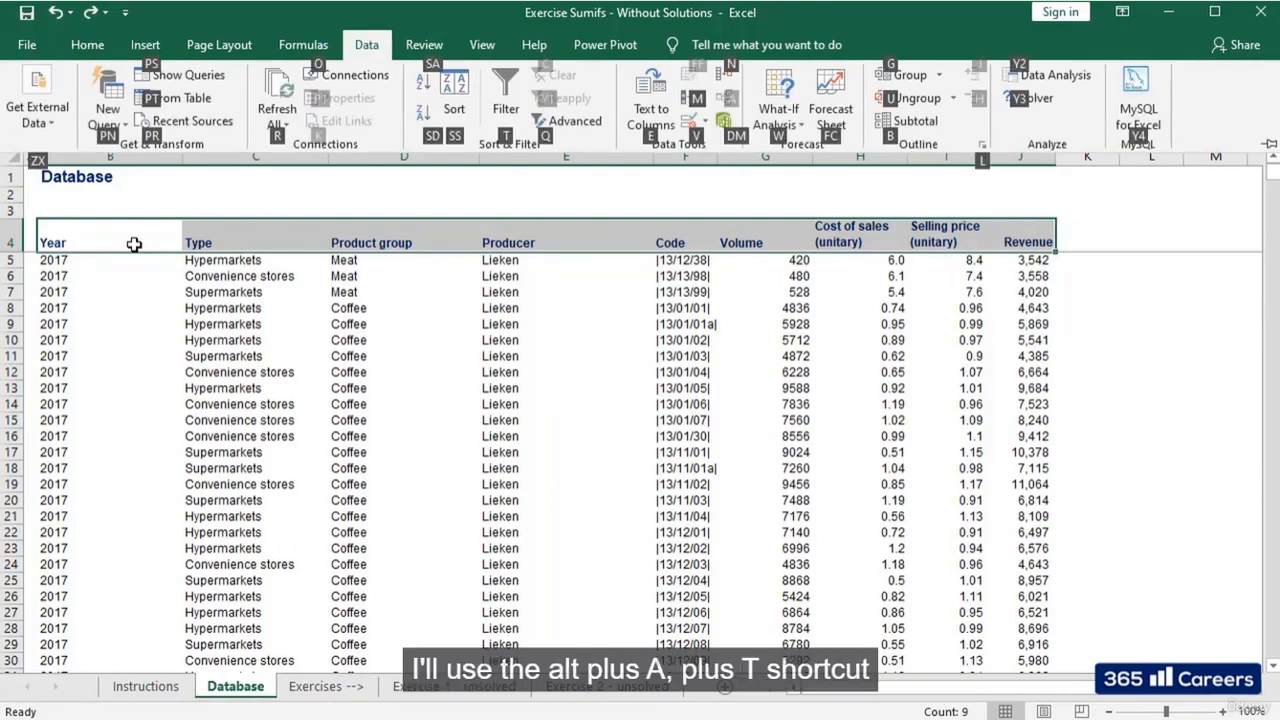
pyautogui.press('t')
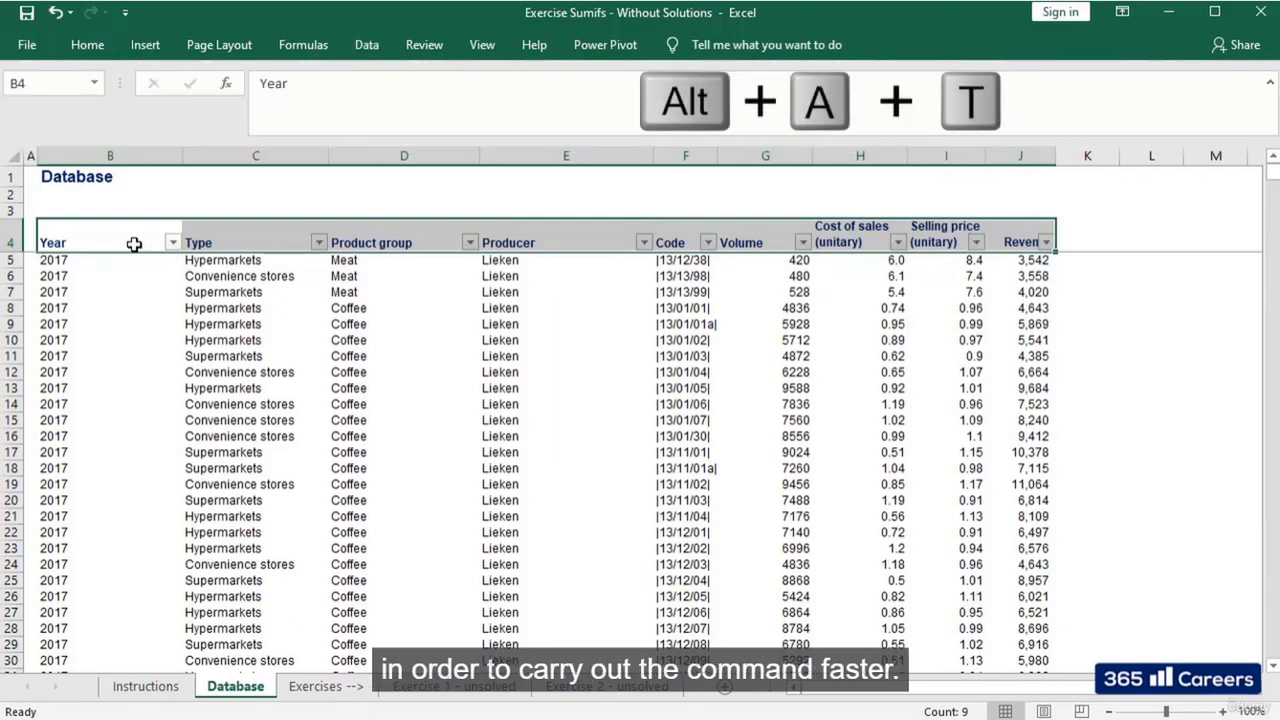
pyautogui.click(134, 244)
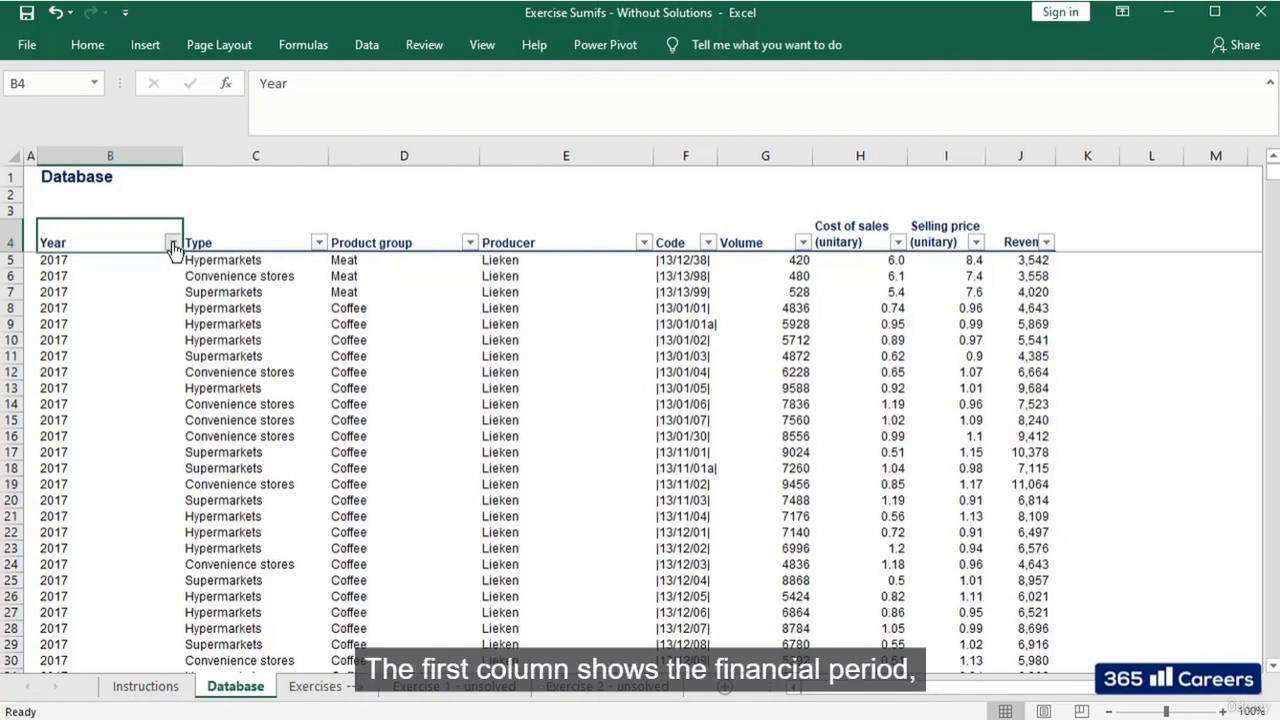
# Step: Examine the available filter values for the Year and Type columns without applying a filter
pyautogui.click(172, 242)
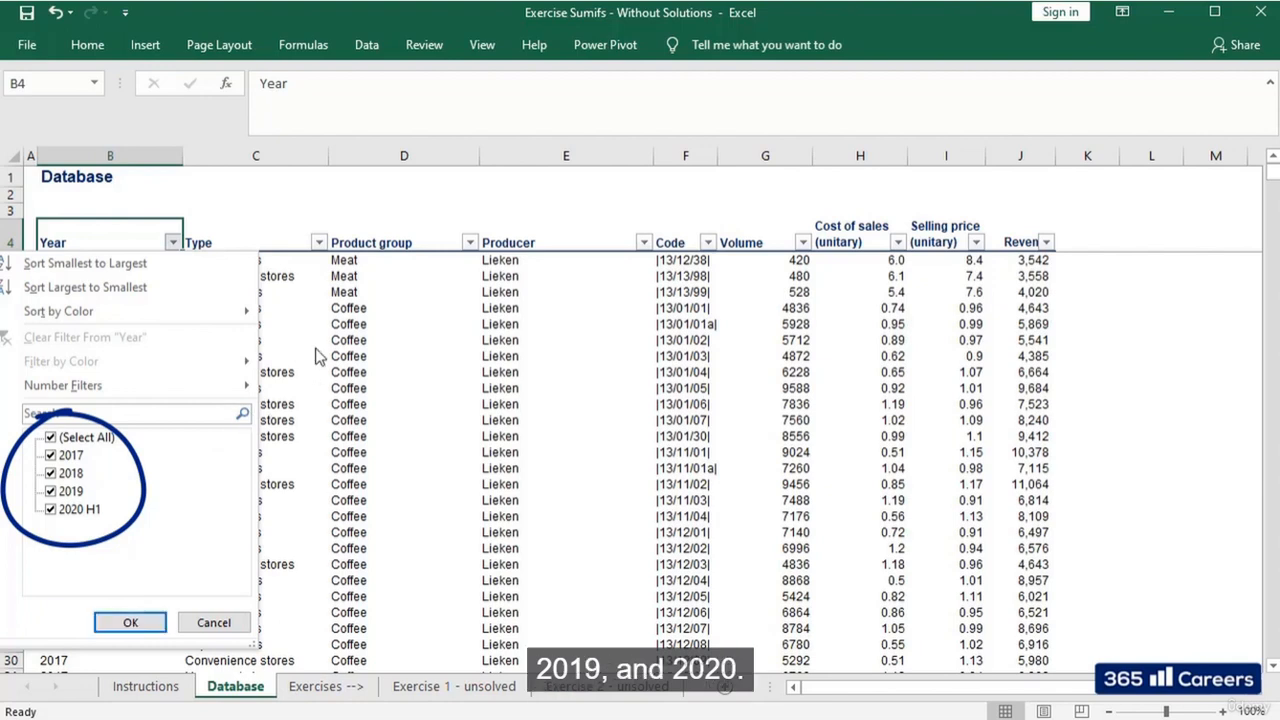
pyautogui.click(319, 246)
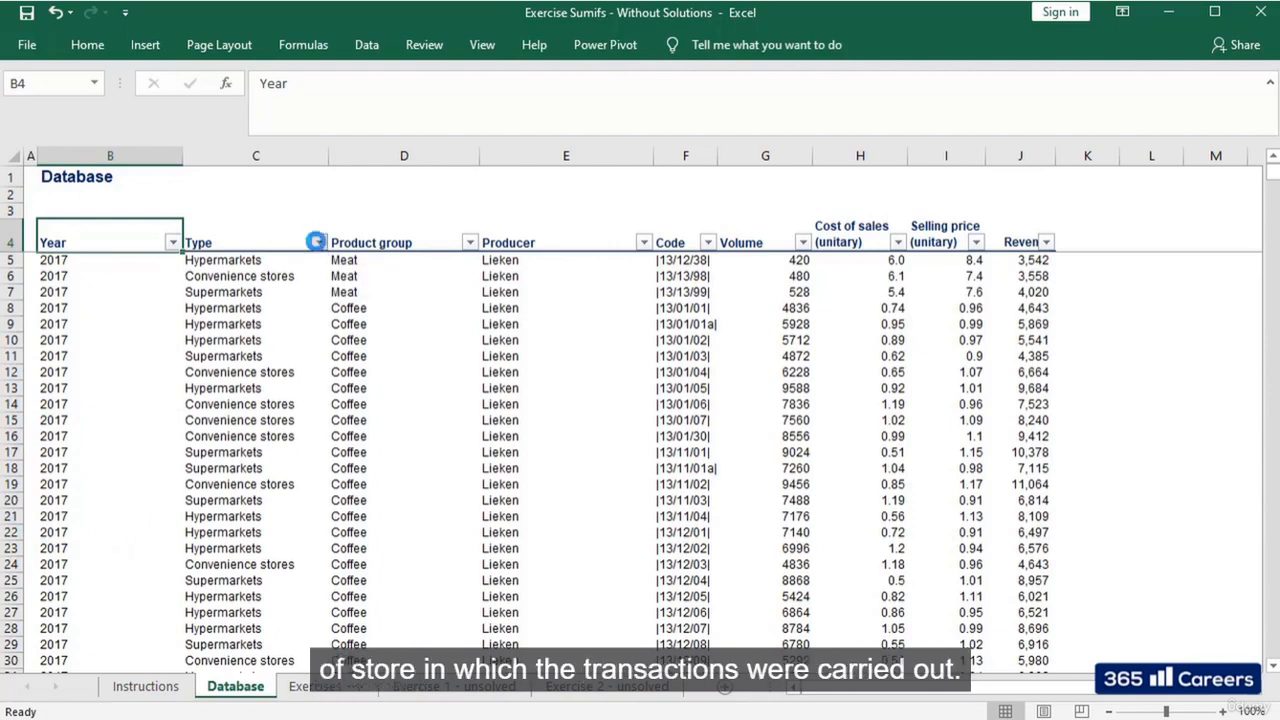
pyautogui.click(318, 245)
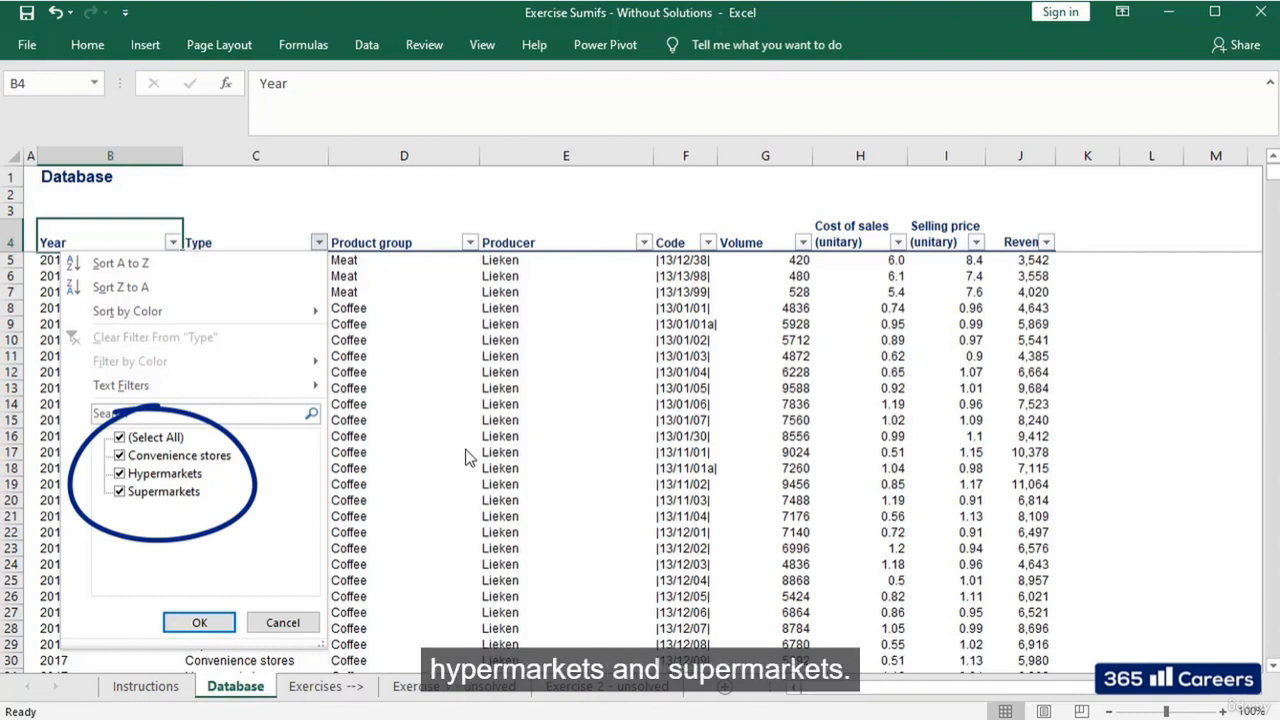
# Step: Examine the list of categories in the Product group column's filter
pyautogui.click(470, 244)
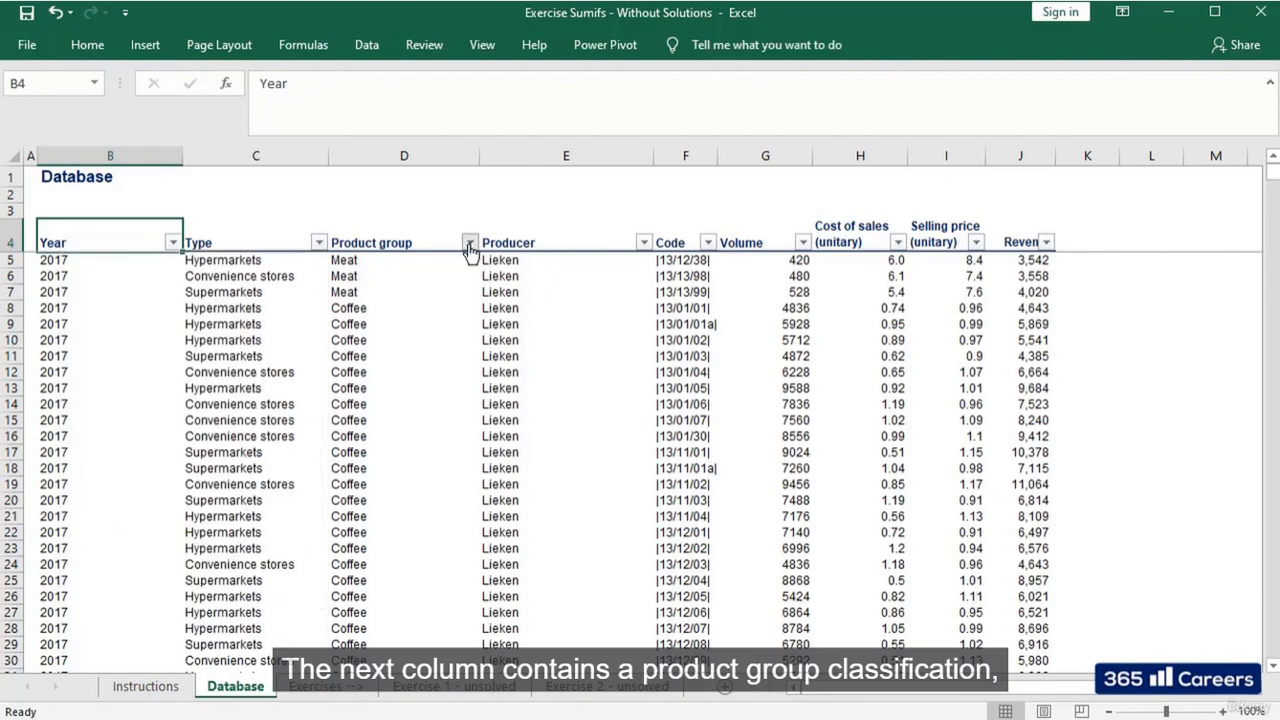
pyautogui.click(470, 244)
pyautogui.scroll(-3, 408, 508)
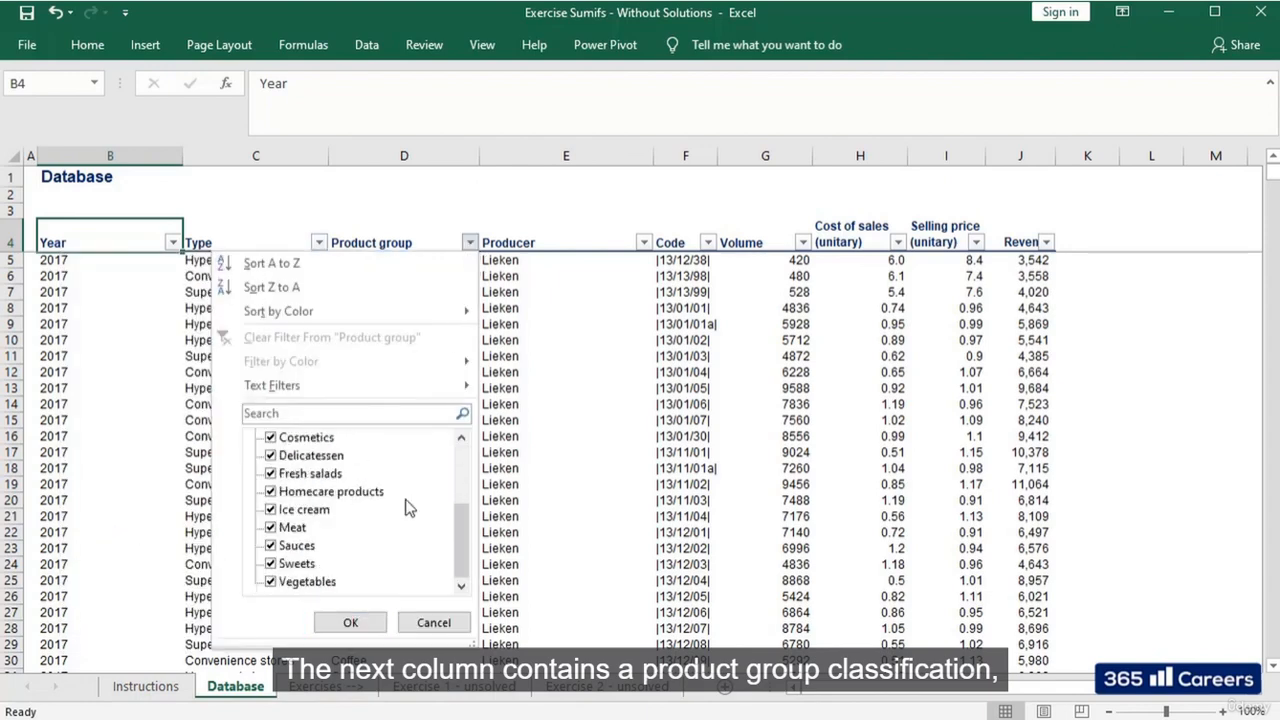
pyautogui.scroll(3, 313, 537)
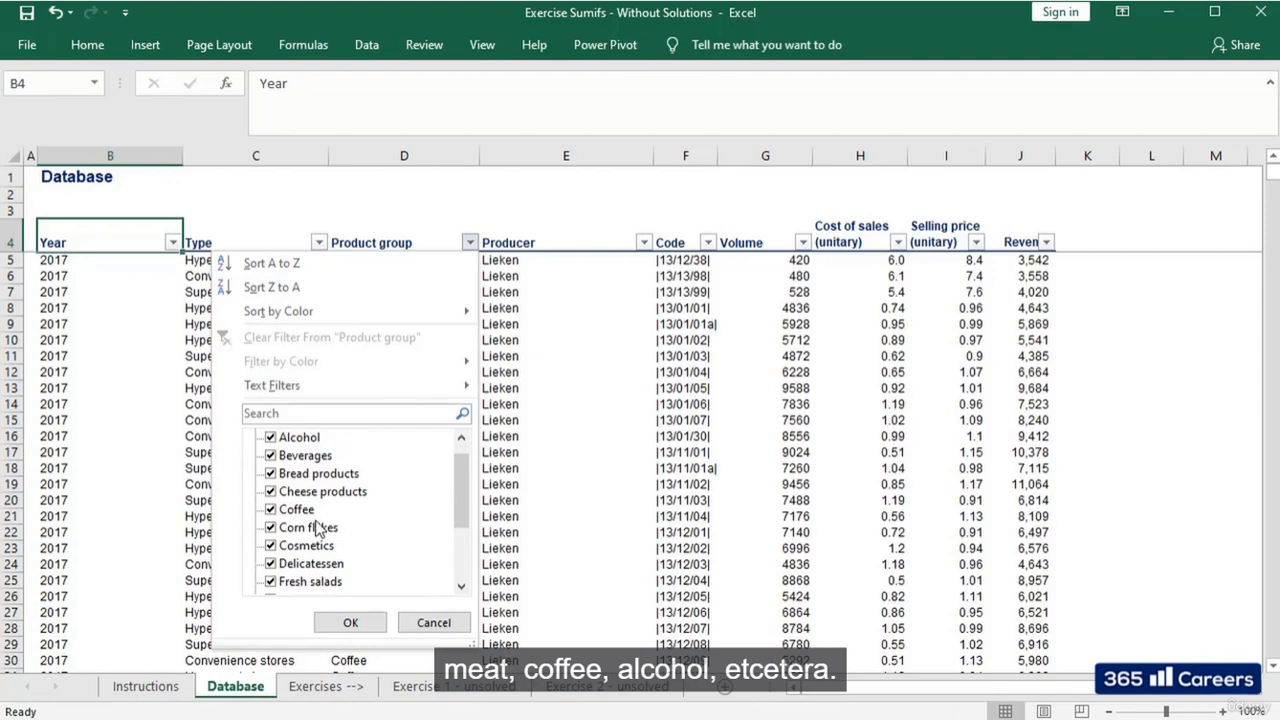
pyautogui.scroll(1, 318, 530)
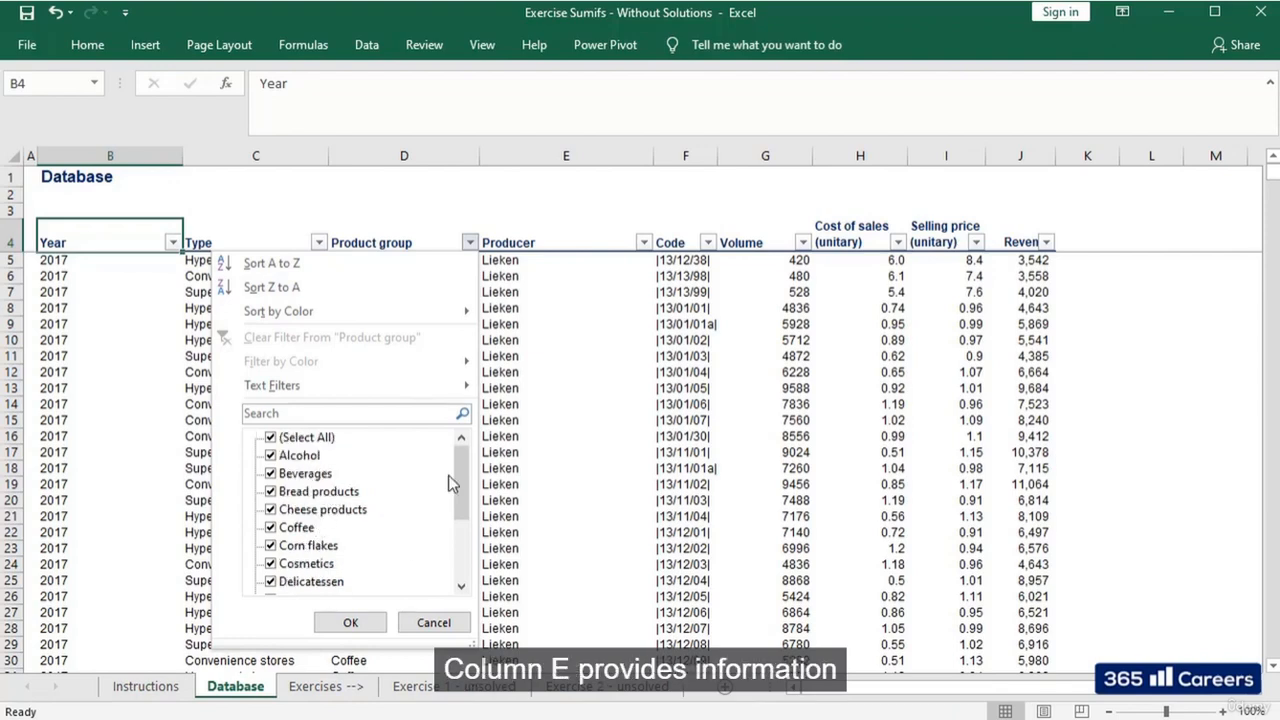
# Step: Browse the list of producers in the Producer column's filter and close it without filtering
pyautogui.click(647, 241)
pyautogui.click(644, 243)
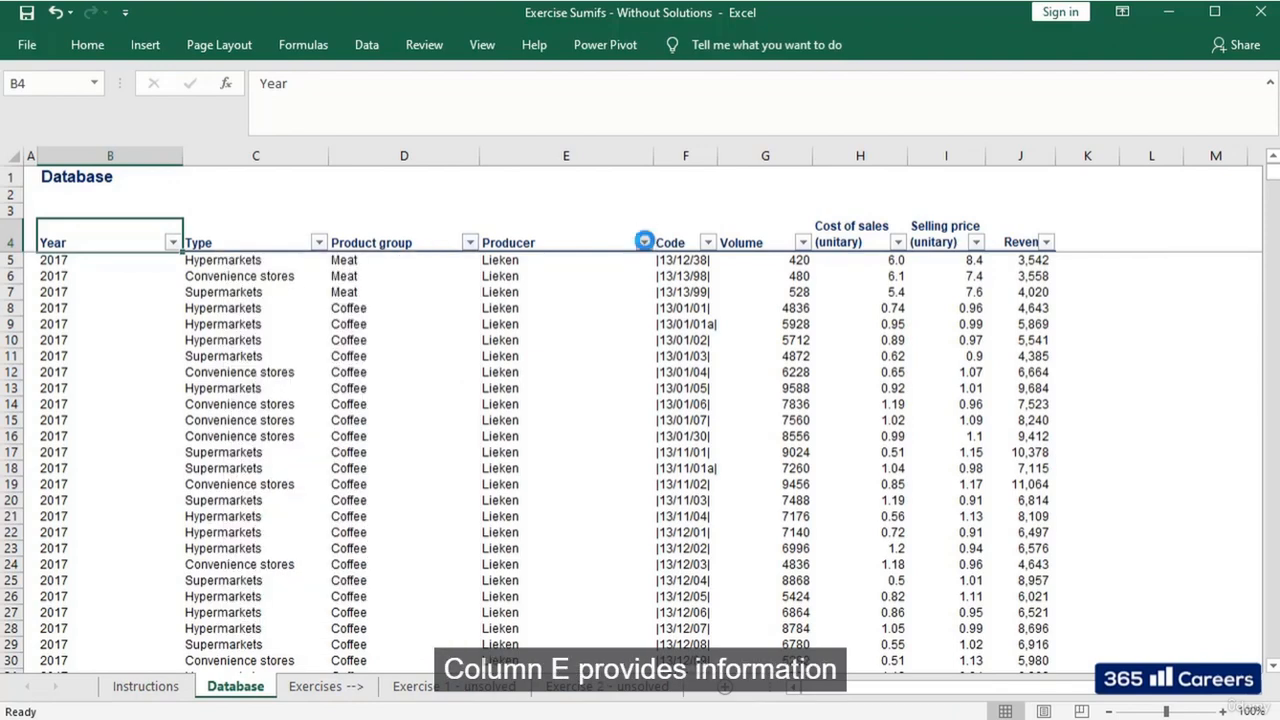
pyautogui.scroll(-4, 557, 465)
pyautogui.scroll(-8, 557, 470)
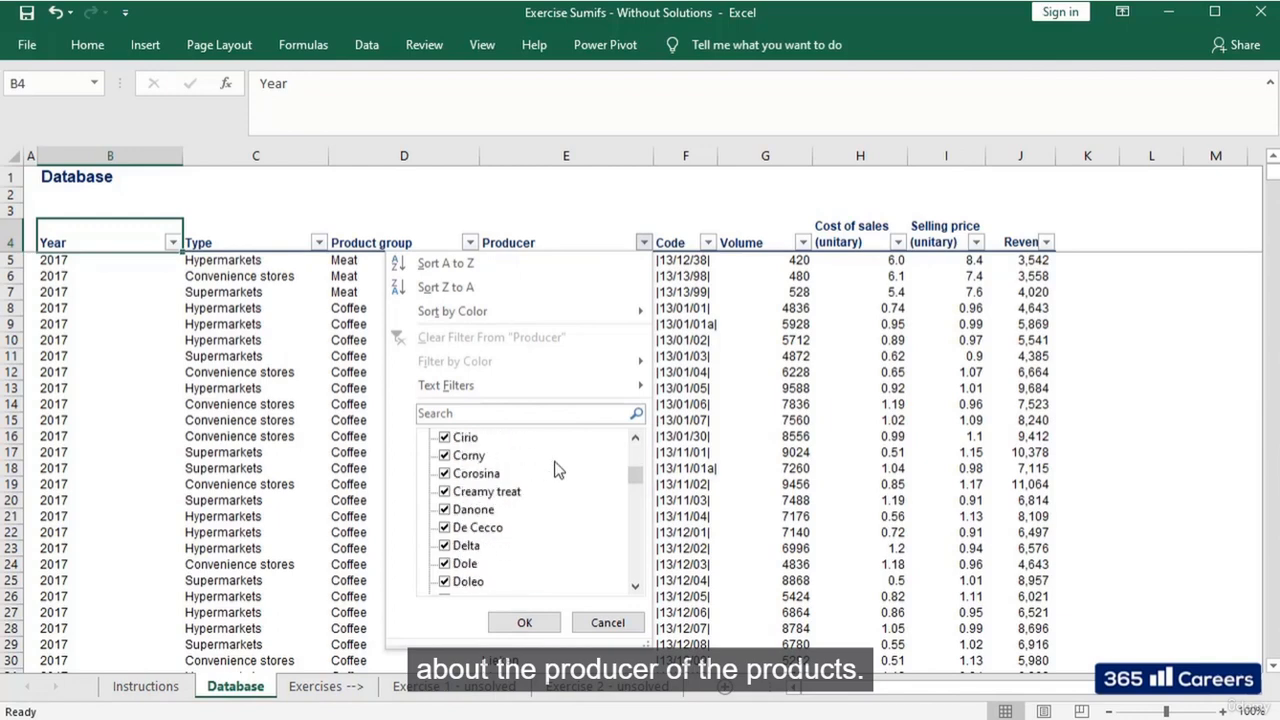
pyautogui.scroll(-1, 557, 470)
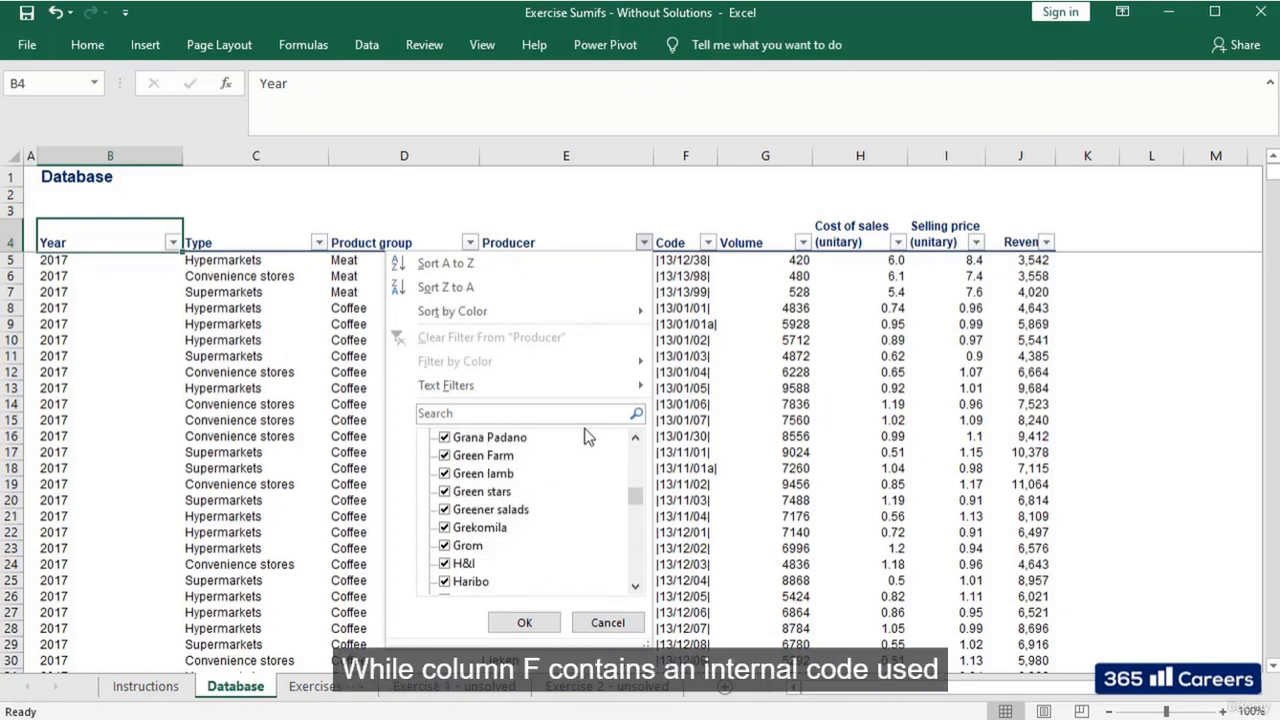
pyautogui.click(680, 182)
# Step: Review the Code column and the Volume, Cost of sales, Selling price and Revenue headers of the Database table
pyautogui.click(671, 242)
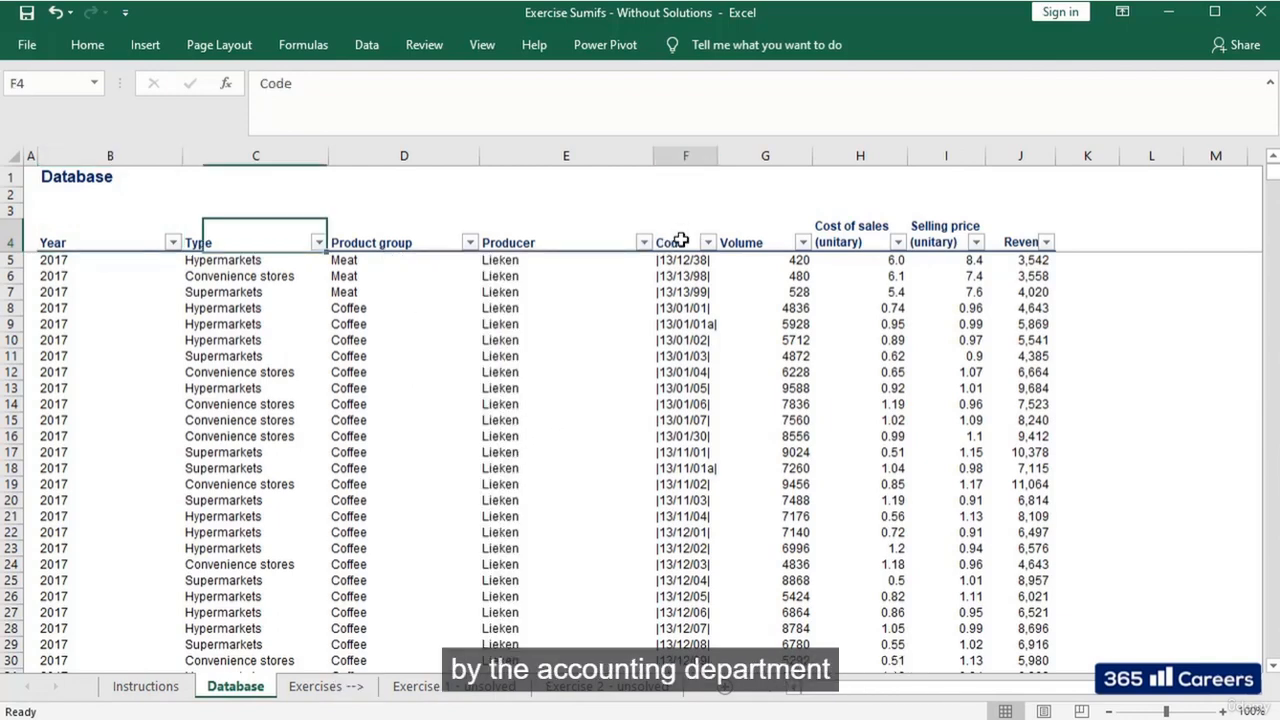
pyautogui.click(680, 158)
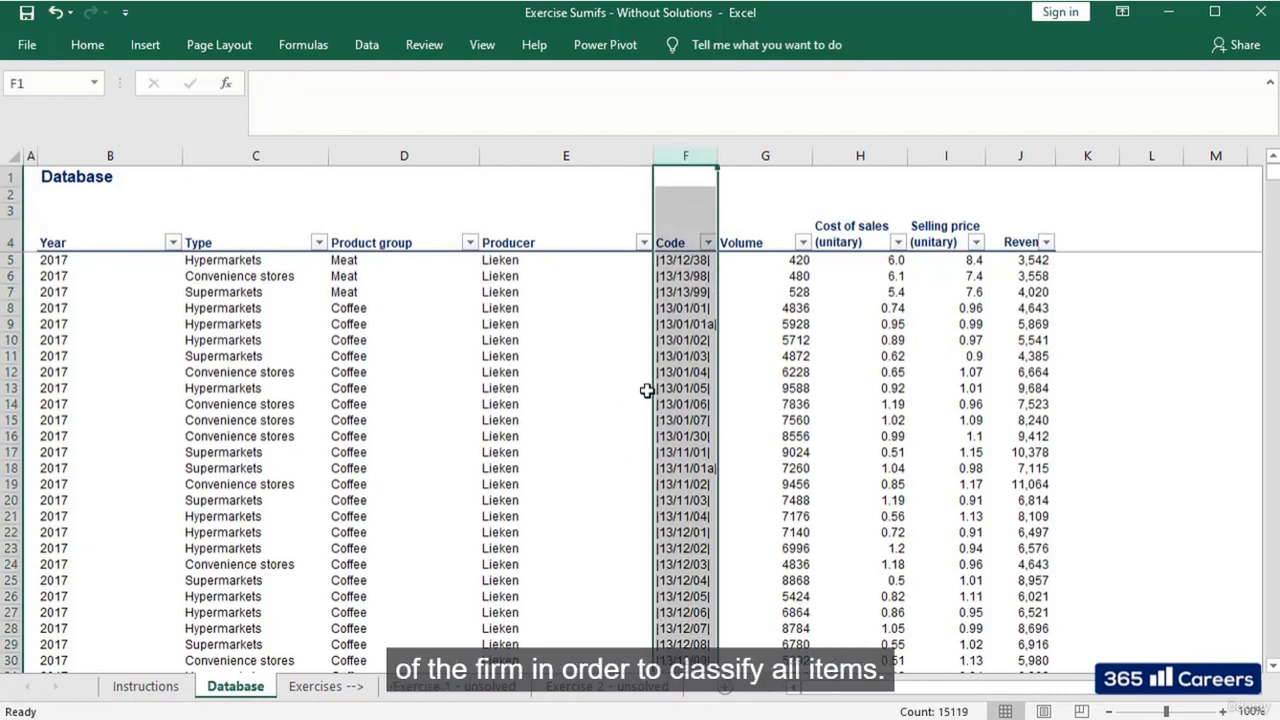
pyautogui.click(672, 245)
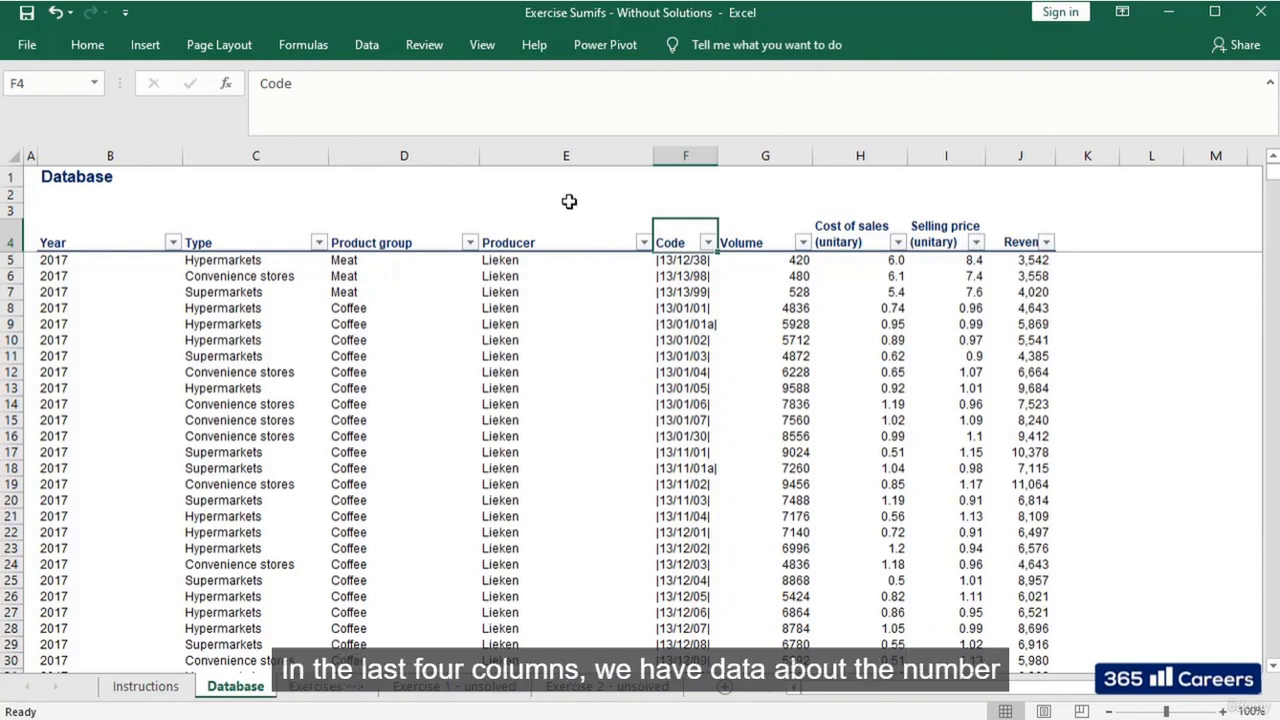
pyautogui.press('Right')
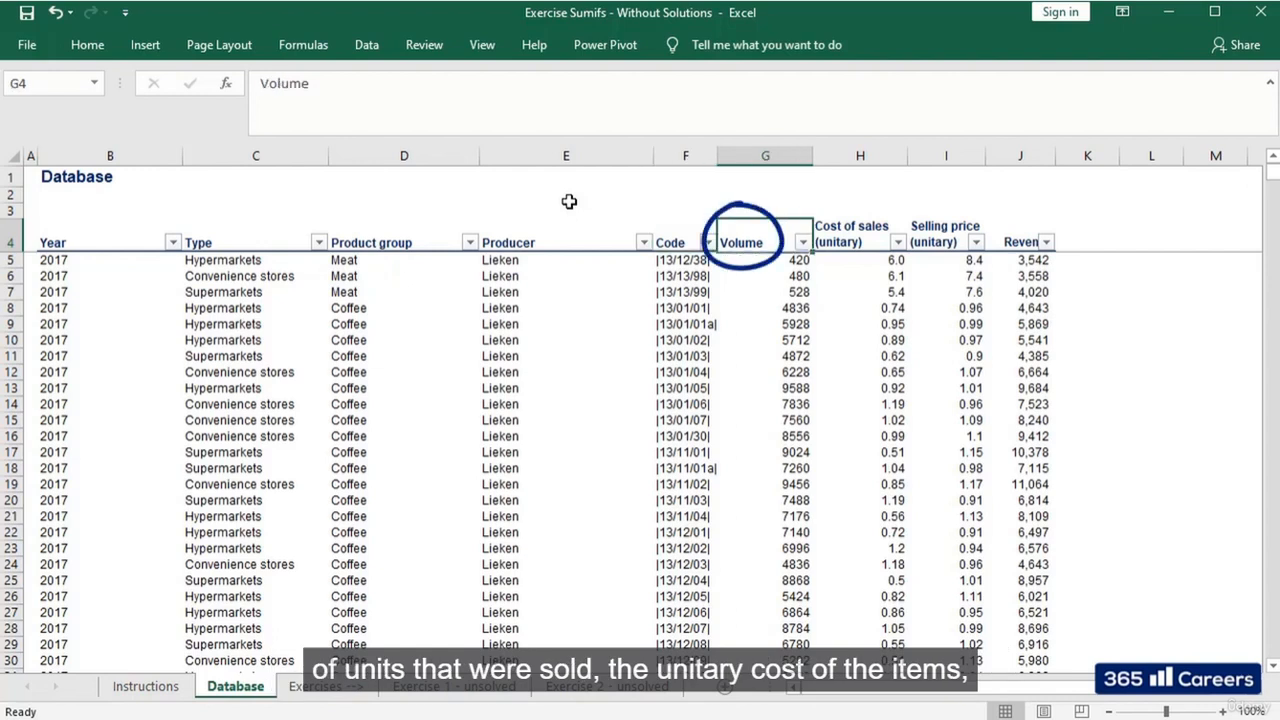
pyautogui.press('Right')
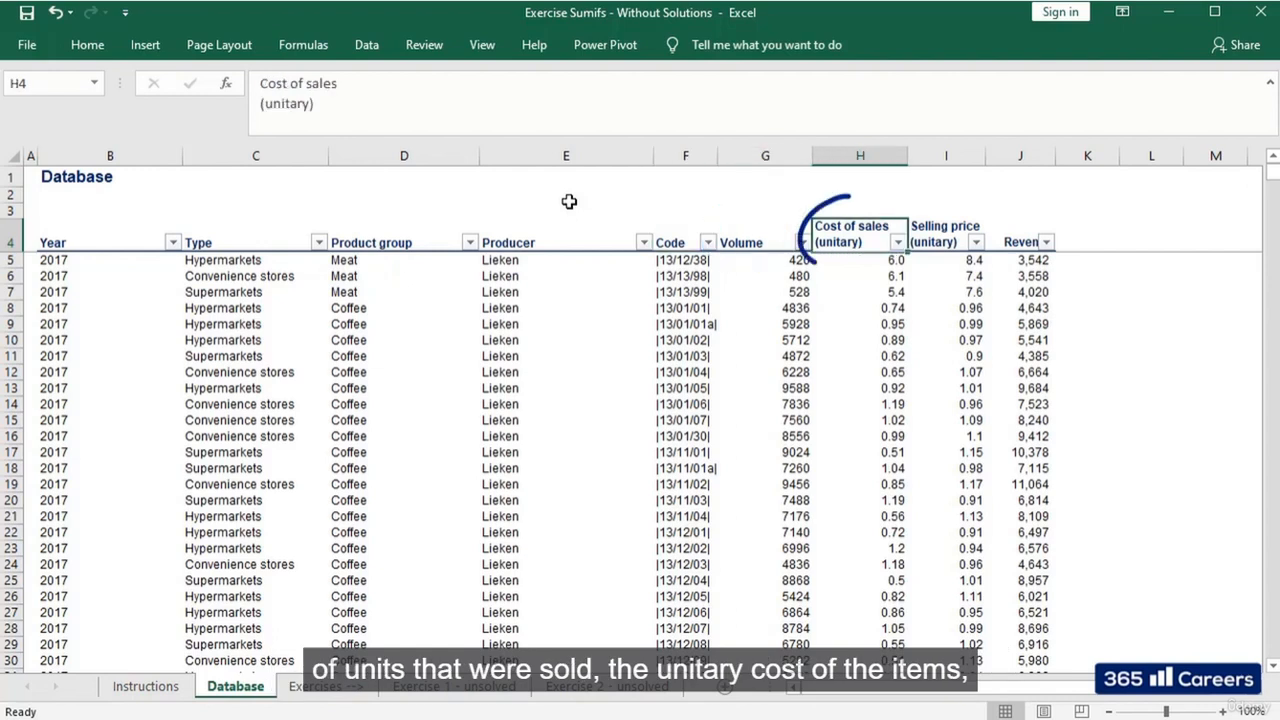
pyautogui.press('Right')
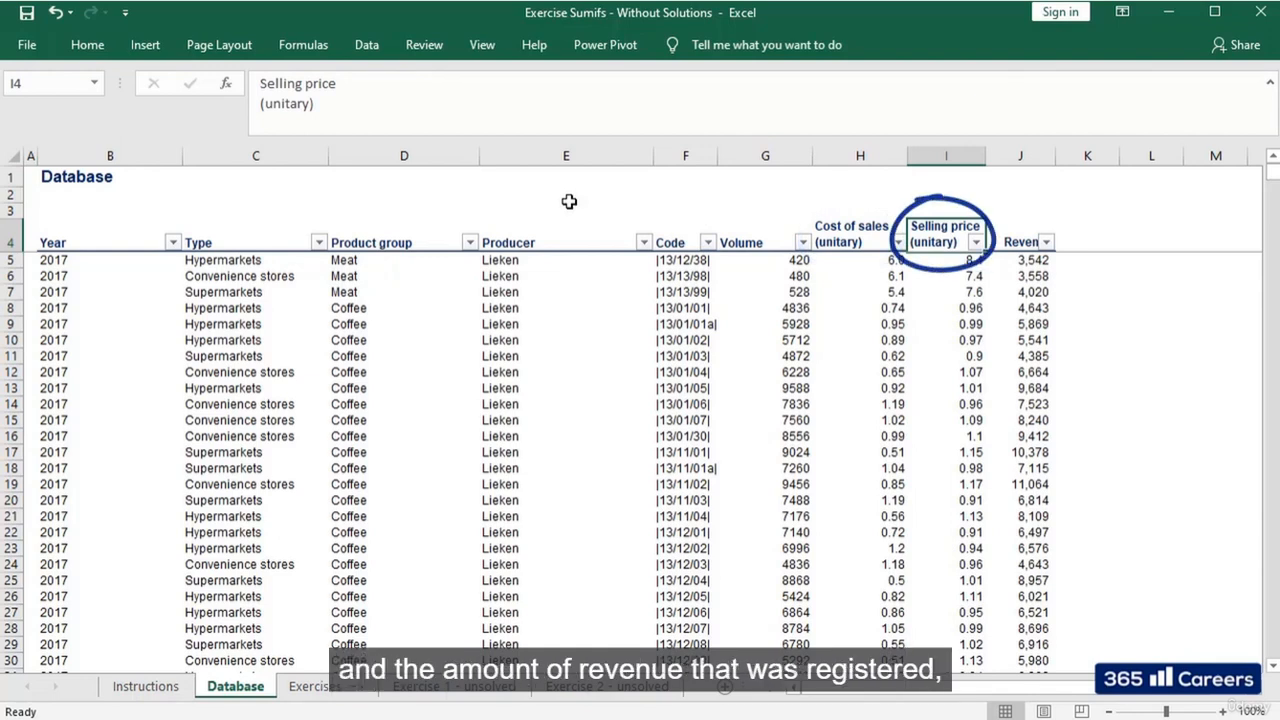
pyautogui.press('Right')
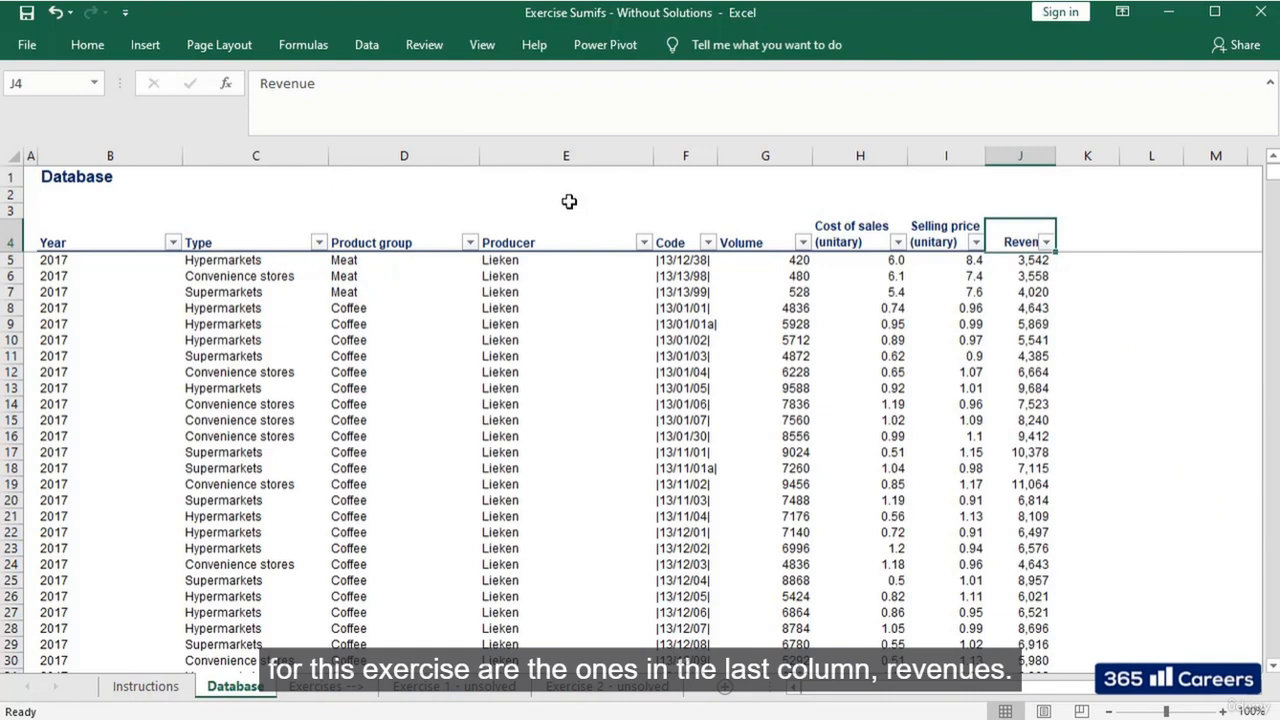
# Step: Highlight the entire Revenue column for review, clear the selection and open the Exercise 1 - unsolved sheet
pyautogui.hotkey('ctrl', 'space')
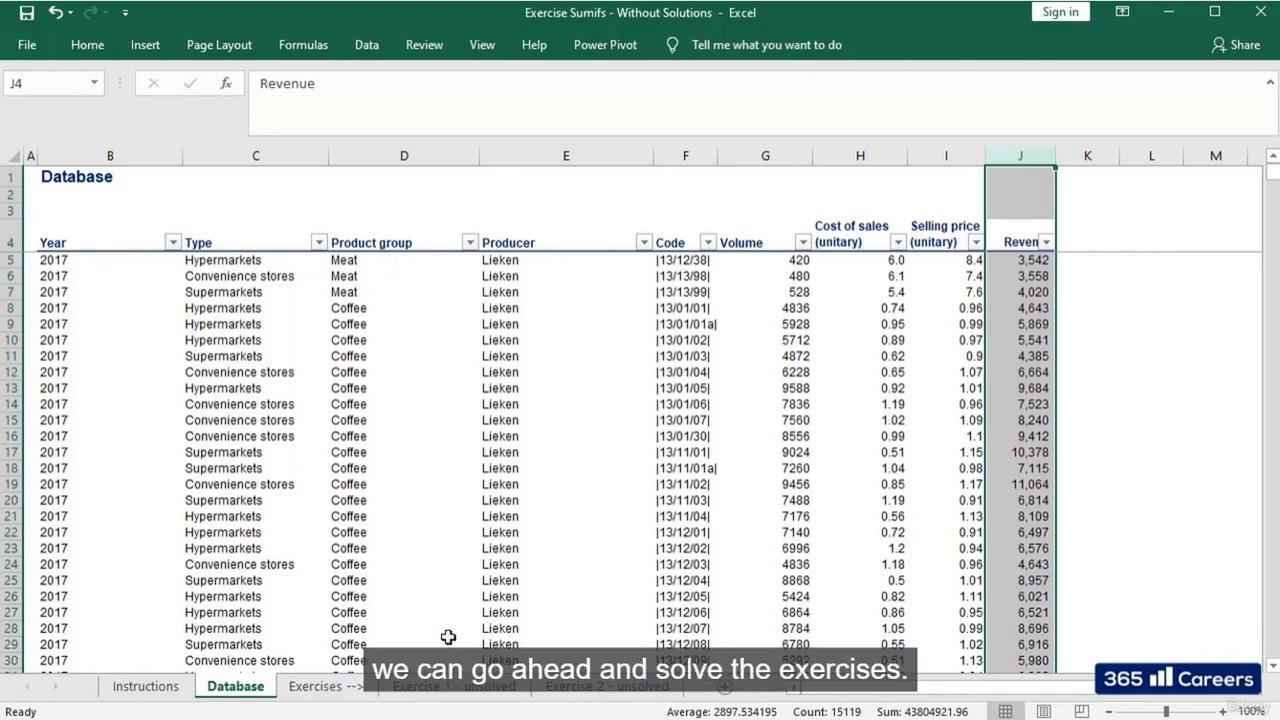
pyautogui.press('Up')
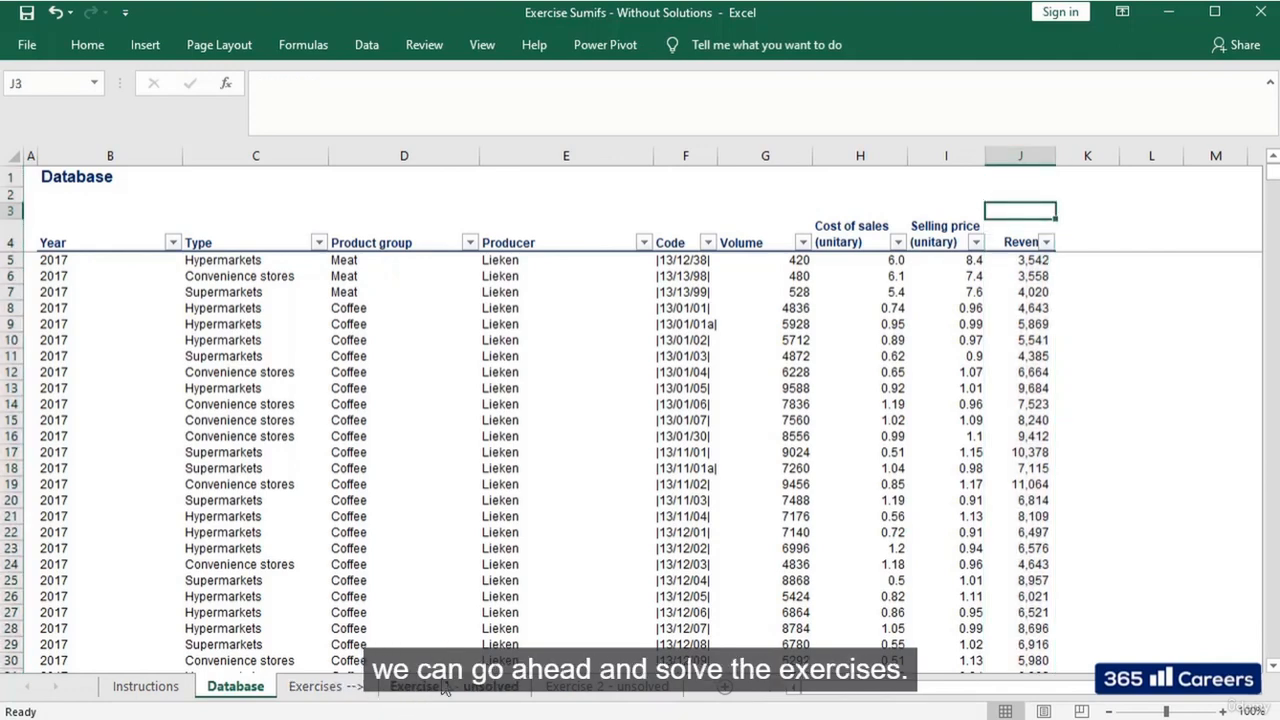
pyautogui.click(443, 688)
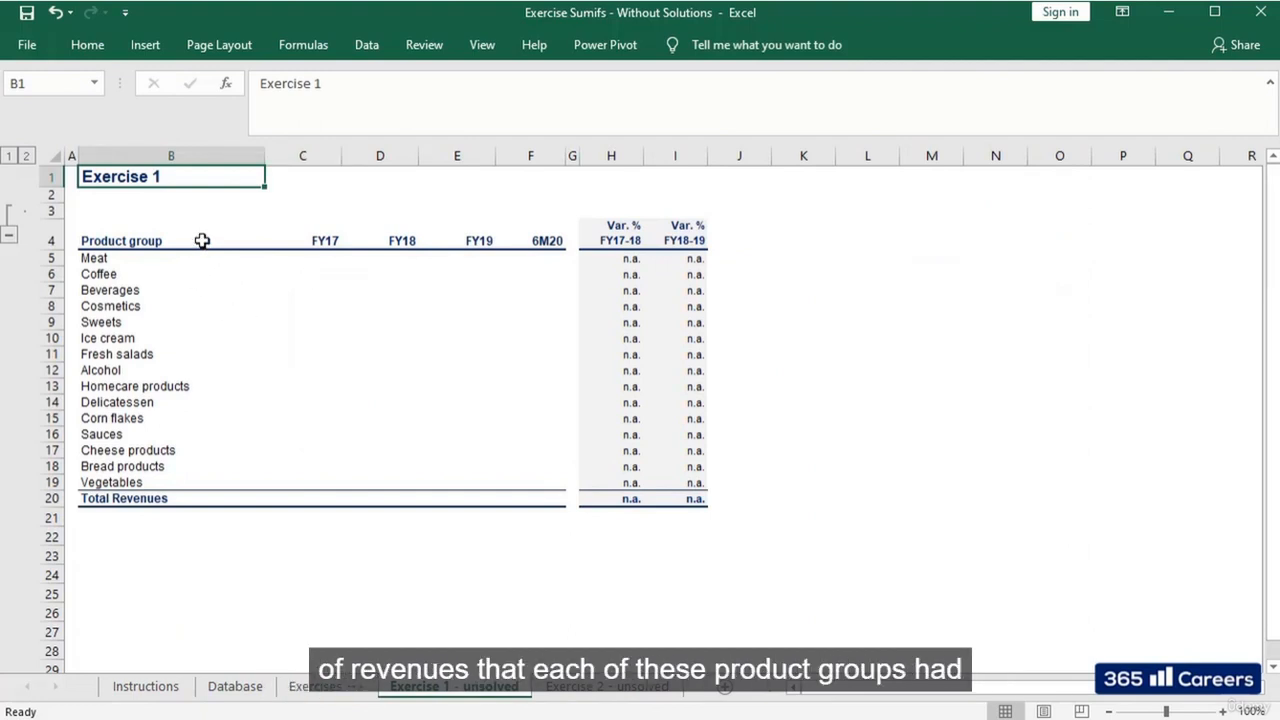
# Step: Enter the period criteria 2017, 2018, 2019 and 2020 H1 in C3:F3 above the FY17 to 6M20 headers
pyautogui.moveTo(202, 240); pyautogui.dragTo(540, 503)
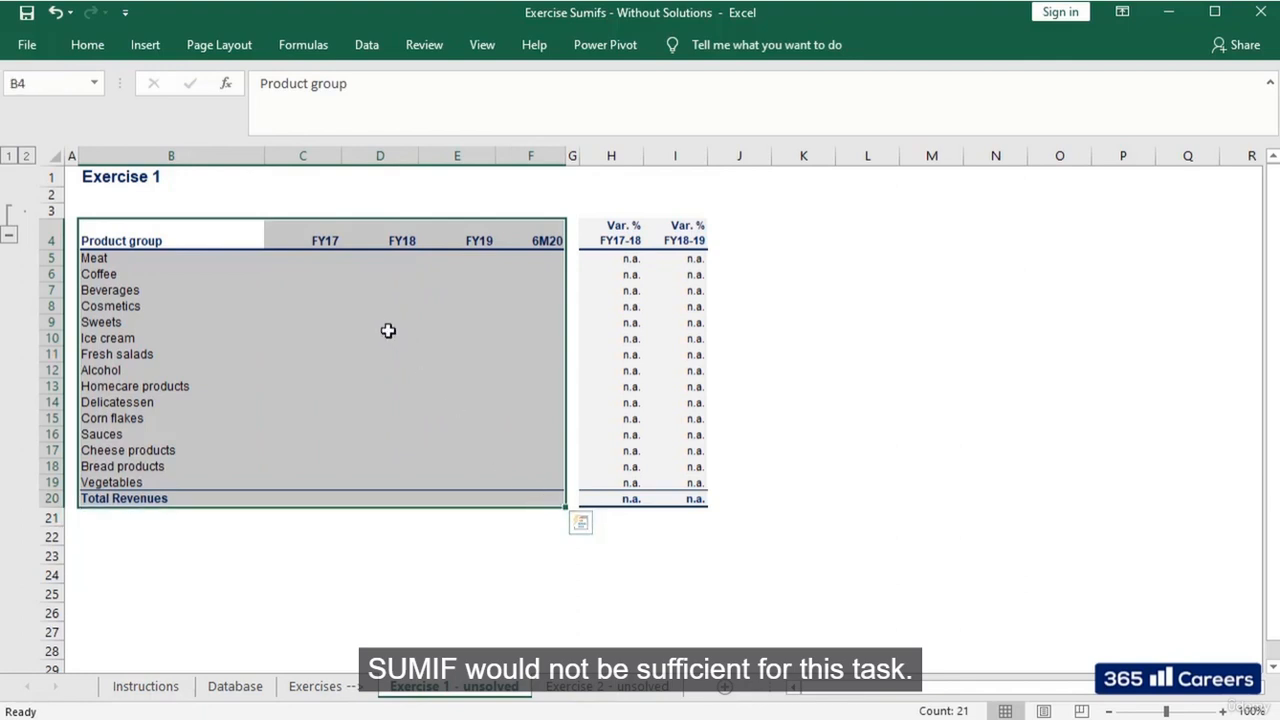
pyautogui.click(309, 207)
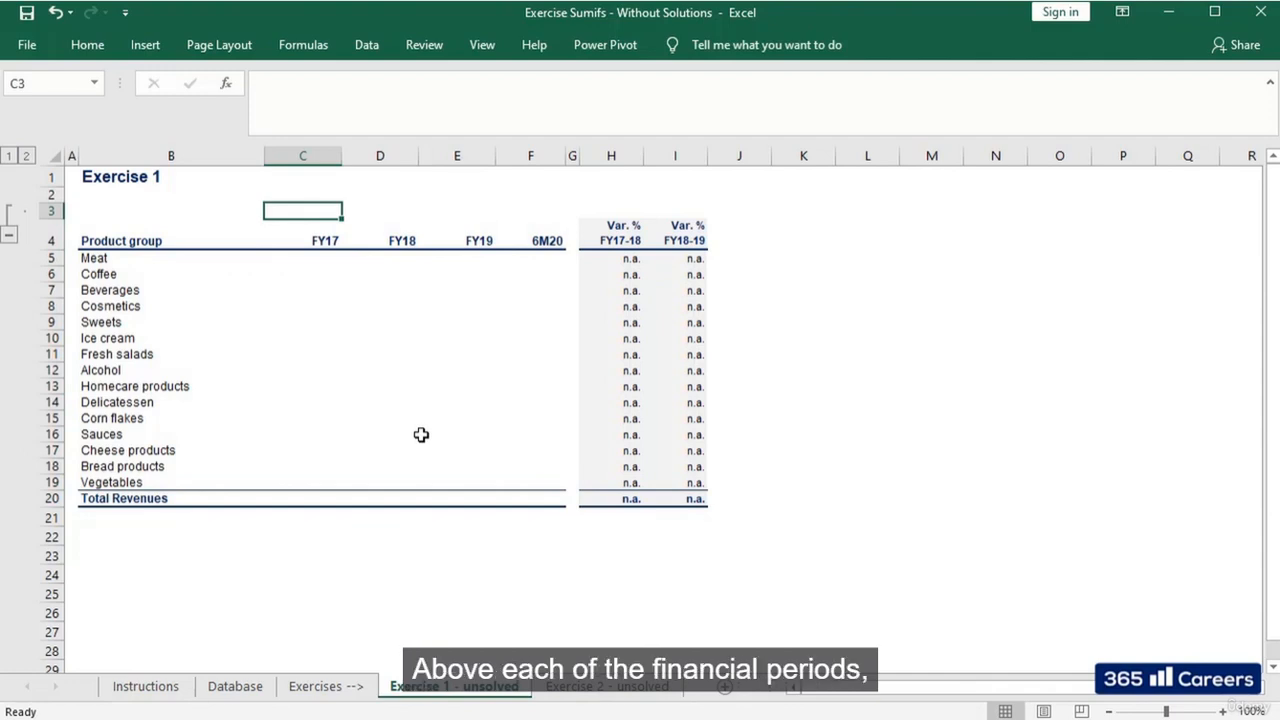
pyautogui.write('2017')
pyautogui.press('Tab')
pyautogui.write('20')
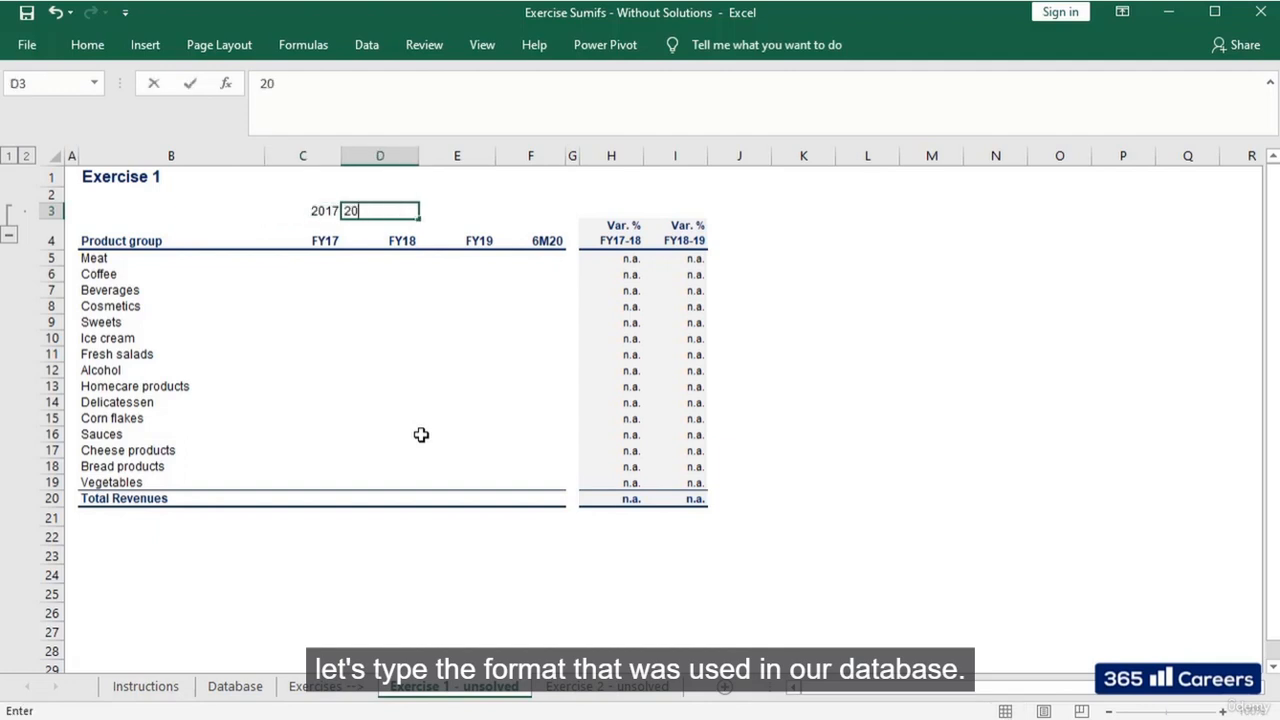
pyautogui.press('Tab')
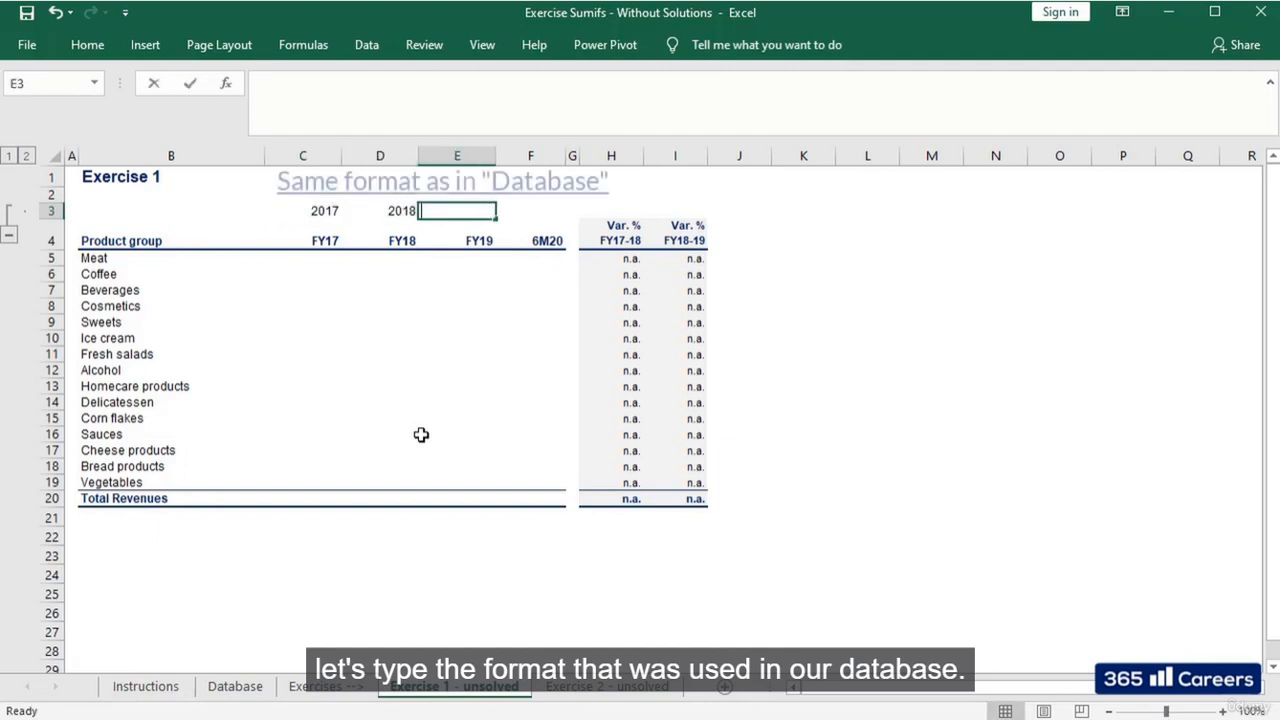
pyautogui.write('2019')
pyautogui.press('Tab')
pyautogui.write('20')
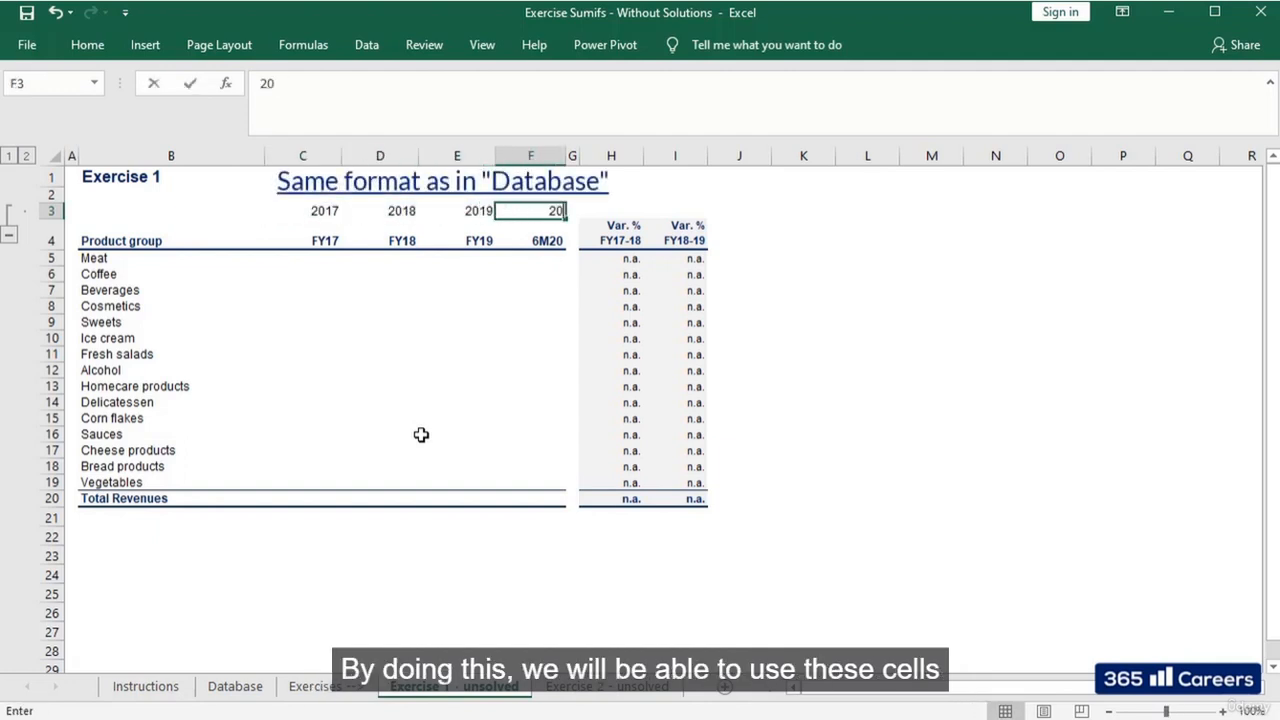
pyautogui.write('20 H1')
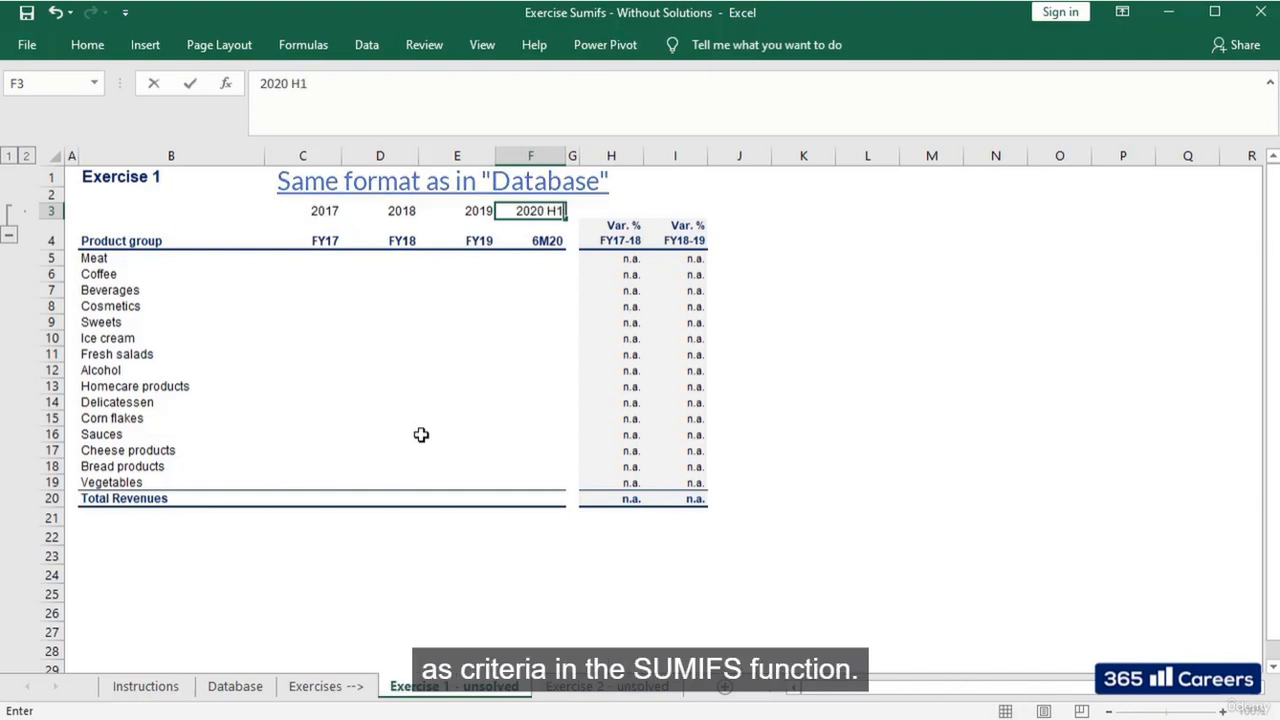
pyautogui.press('Return')
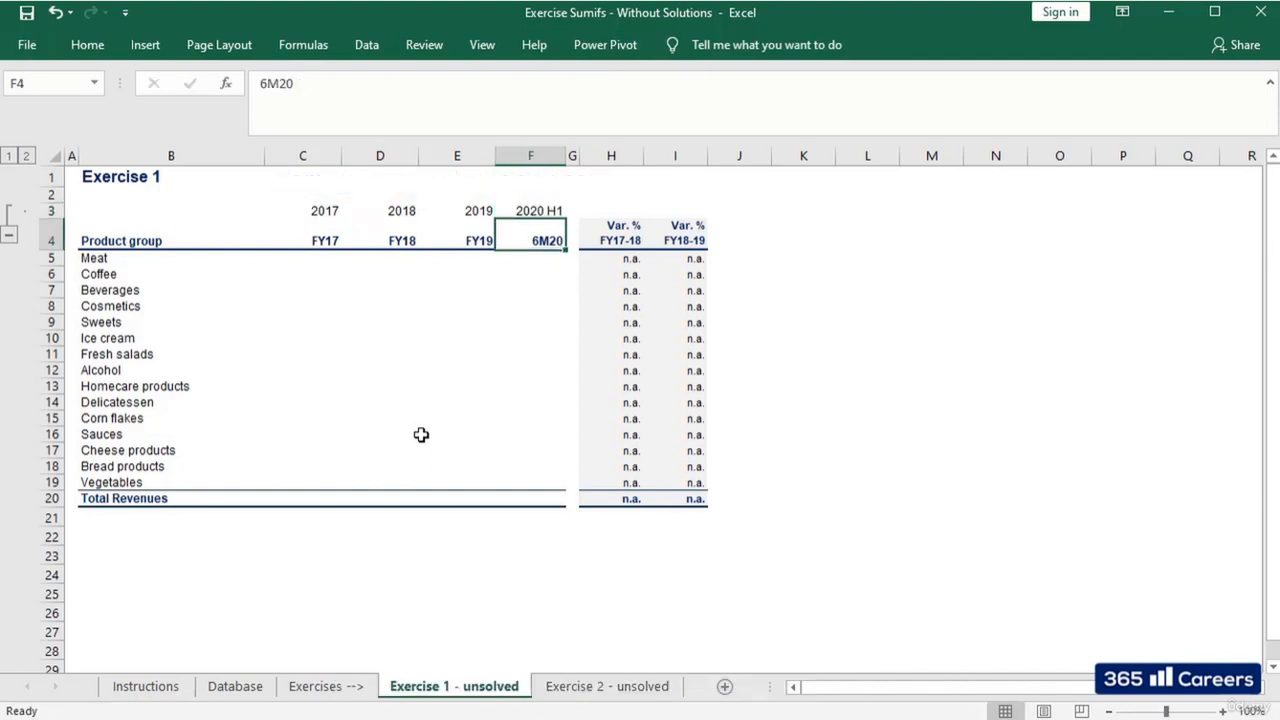
# Step: Review the period labels in C3:F3 by highlighting them across the row
pyautogui.press('Left')
pyautogui.press('Left')
pyautogui.press('Left')
pyautogui.press('Down')
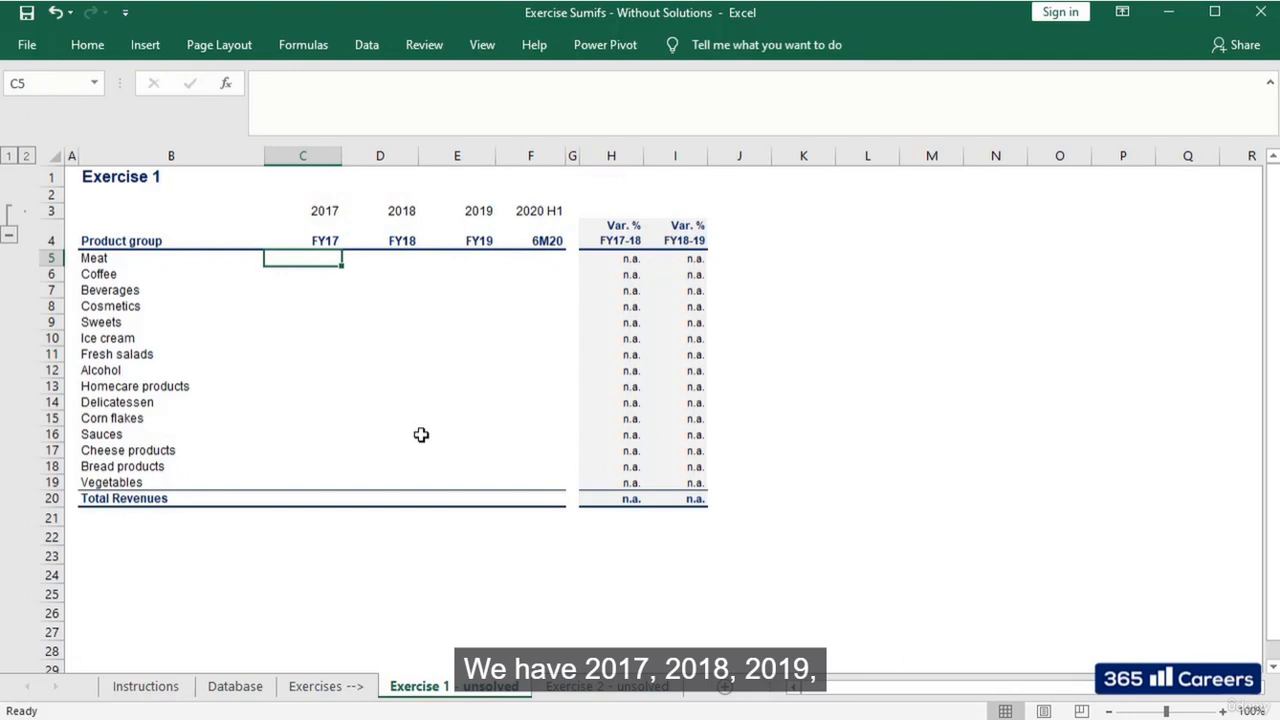
pyautogui.press('Up')
pyautogui.press('Up')
pyautogui.hotkey('shift', 'Right')
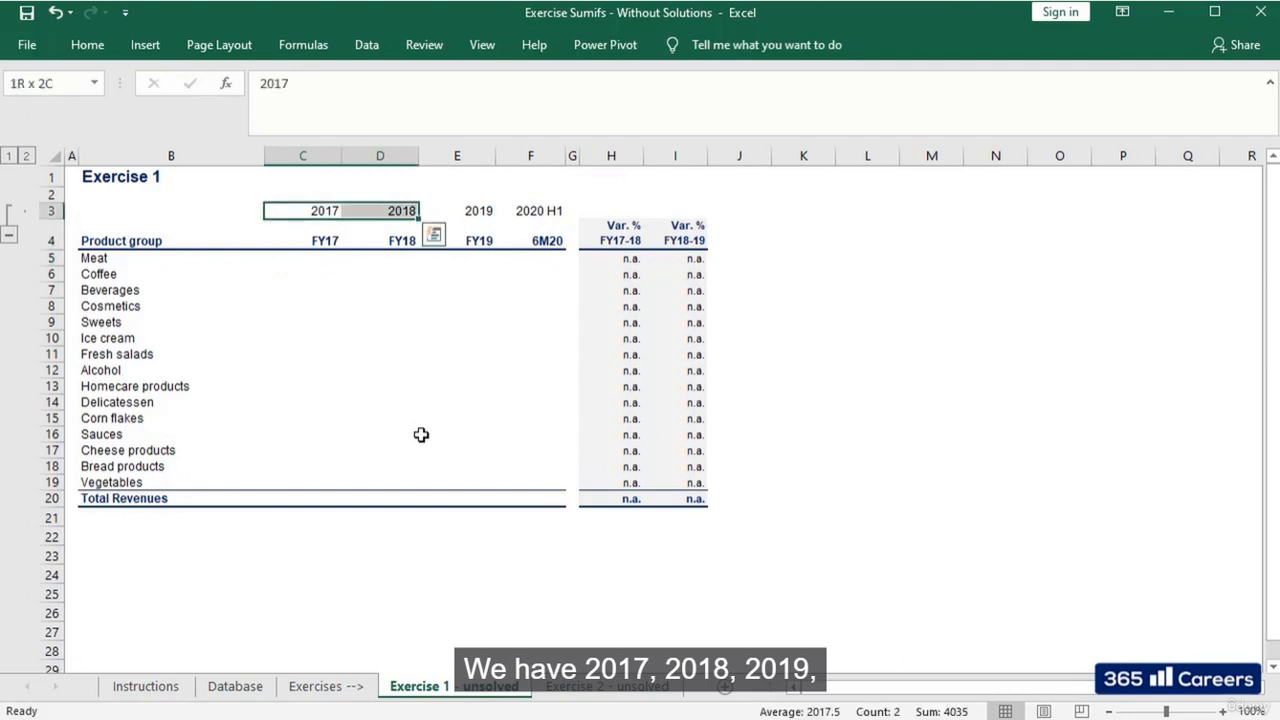
pyautogui.hotkey('shift', 'Right')
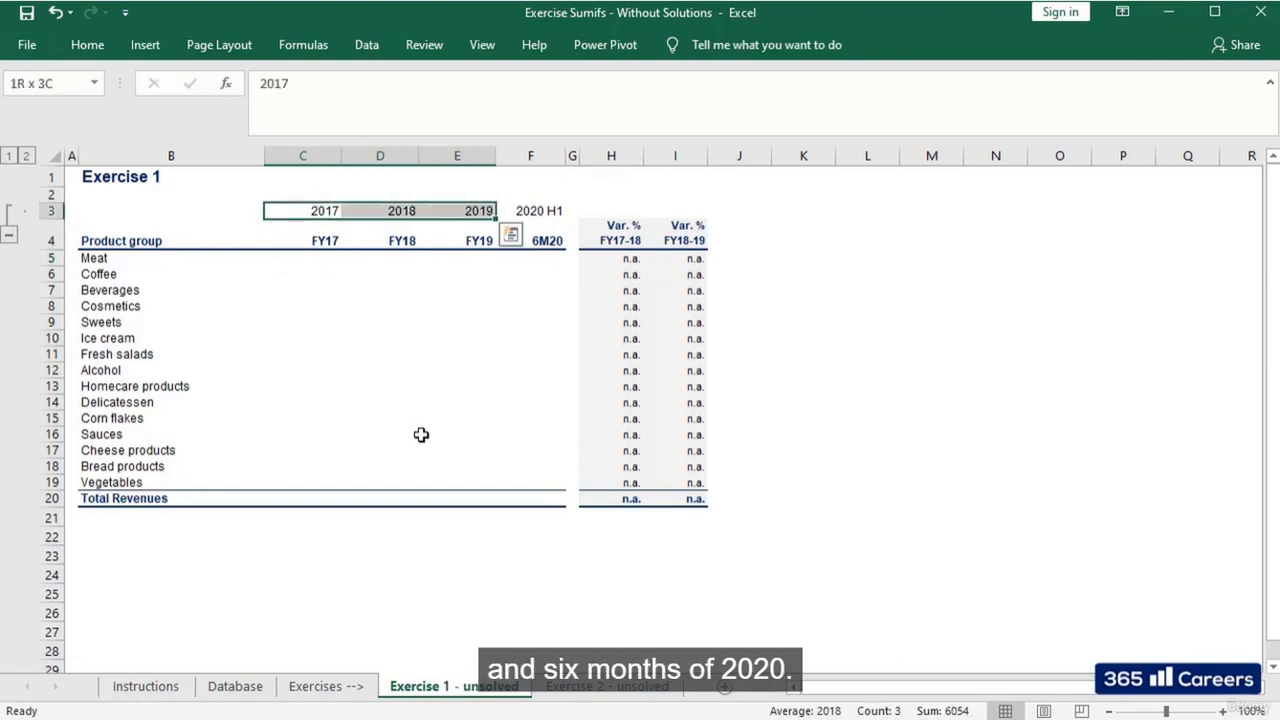
pyautogui.hotkey('shift', 'Right')
# Step: Start a SUMIFS formula in C5 with the Database sheet's entire Revenue column as absolute sum range, Database!$J:$J
pyautogui.press('Down')
pyautogui.press('Down')
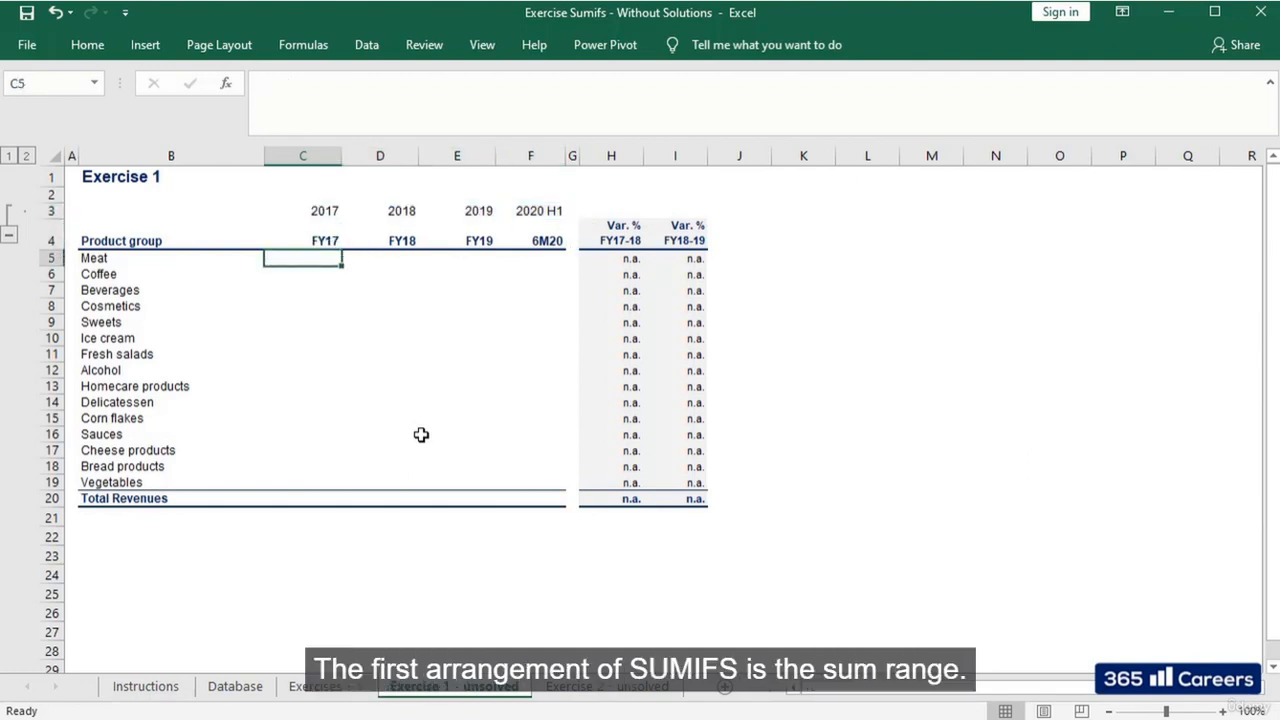
pyautogui.write('=SUMI')
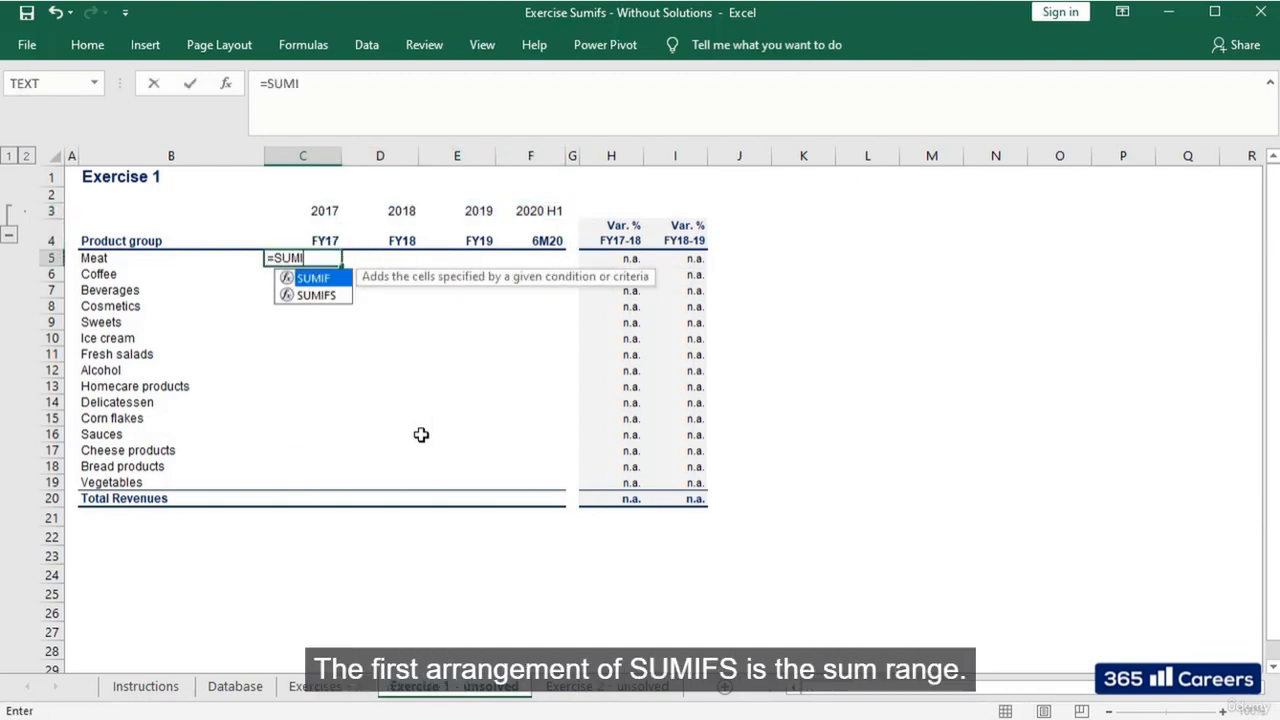
pyautogui.write('F')
pyautogui.press('Down')
pyautogui.press('Tab')
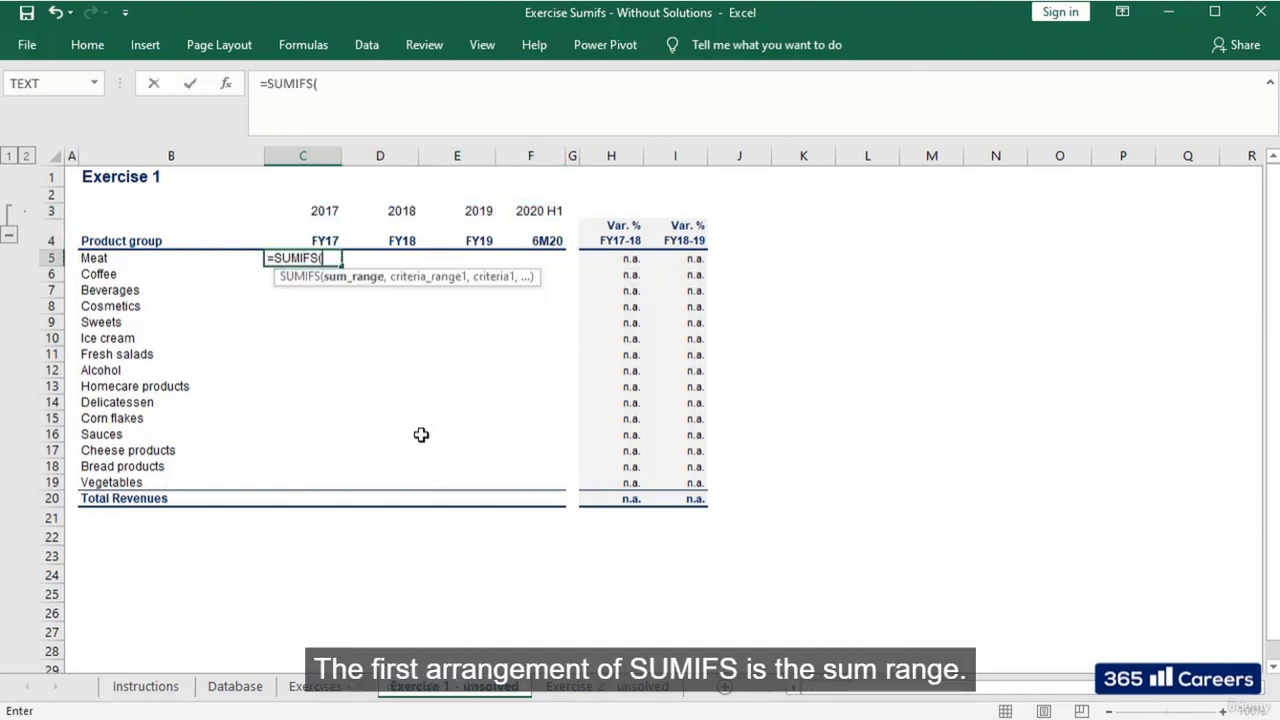
pyautogui.click(248, 688)
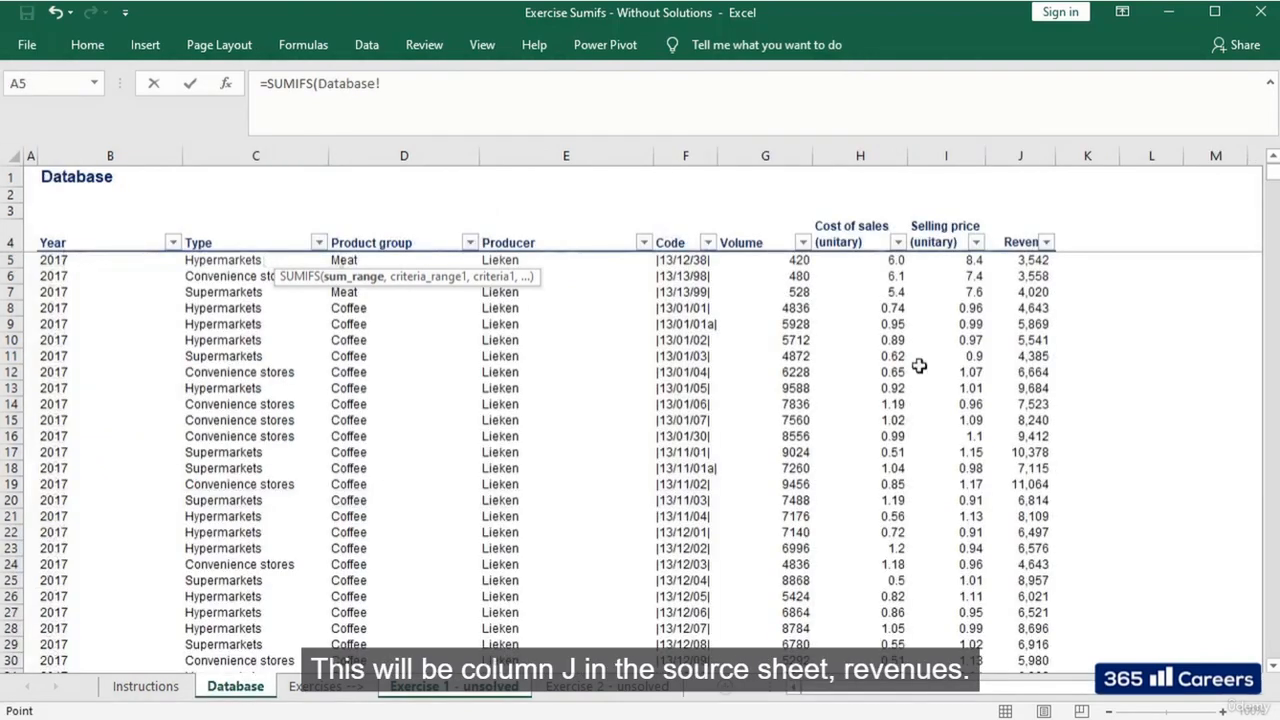
pyautogui.click(1022, 160)
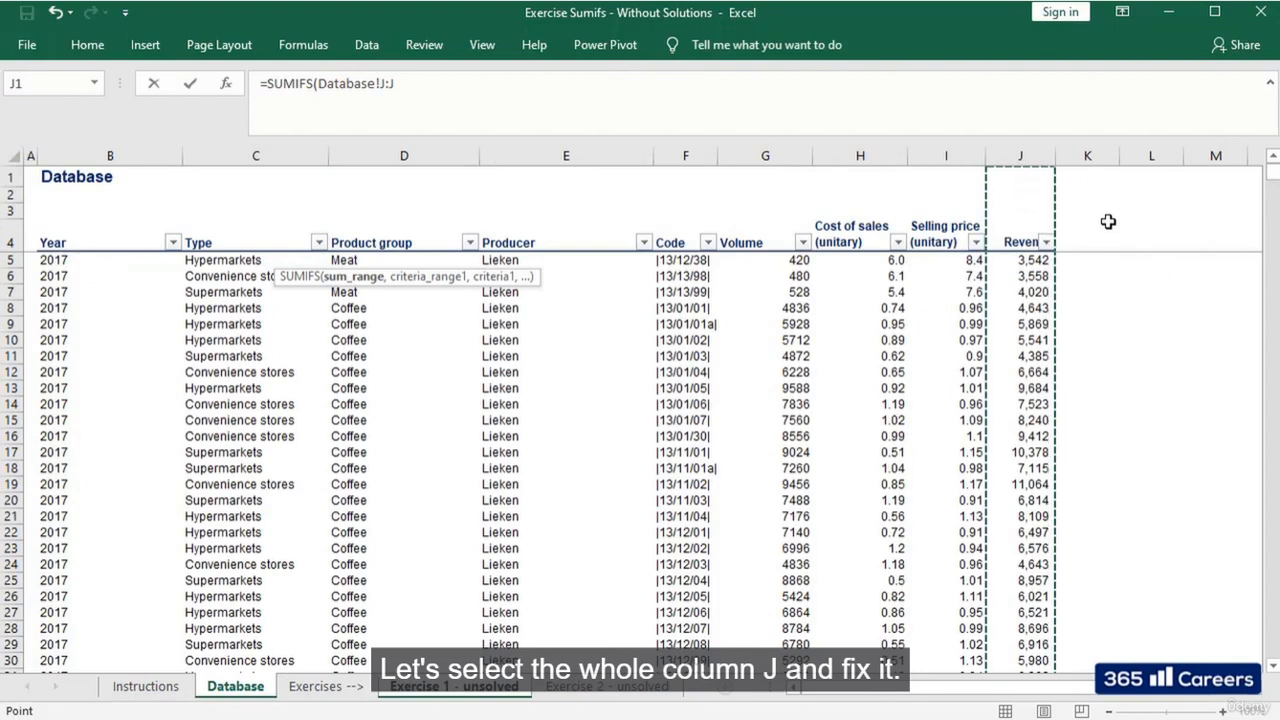
pyautogui.press('F4')
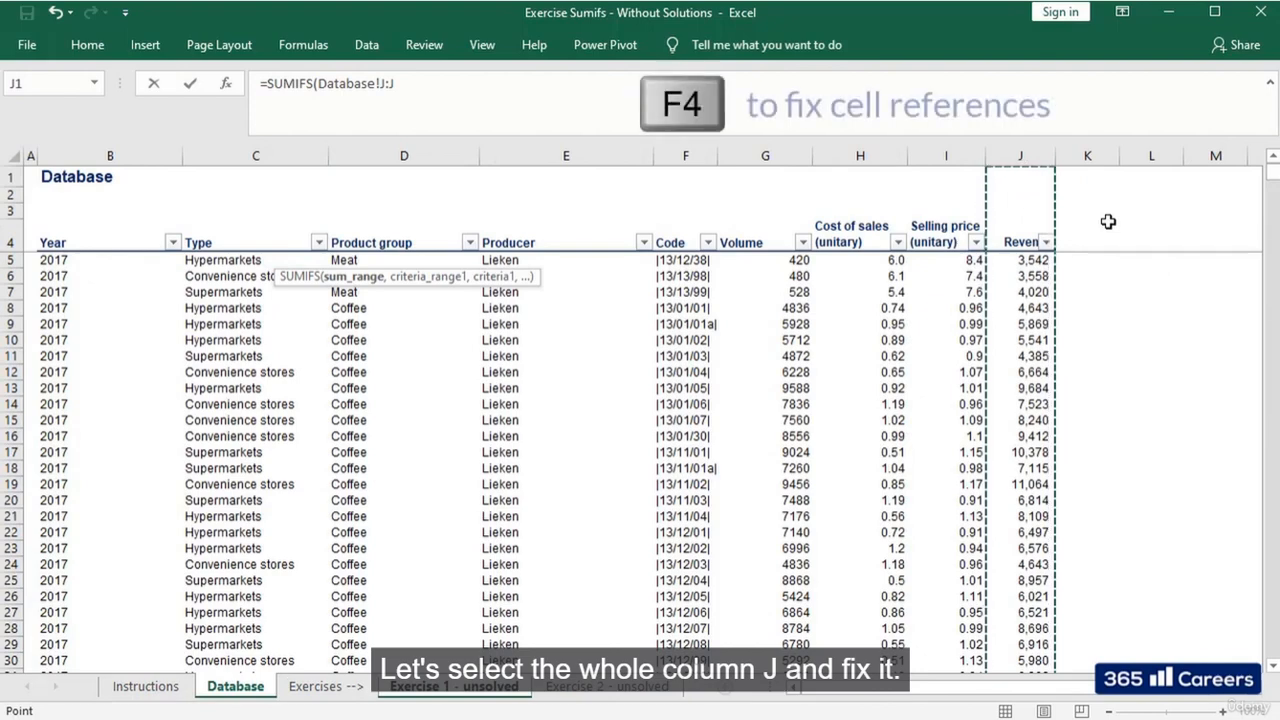
pyautogui.write(',')
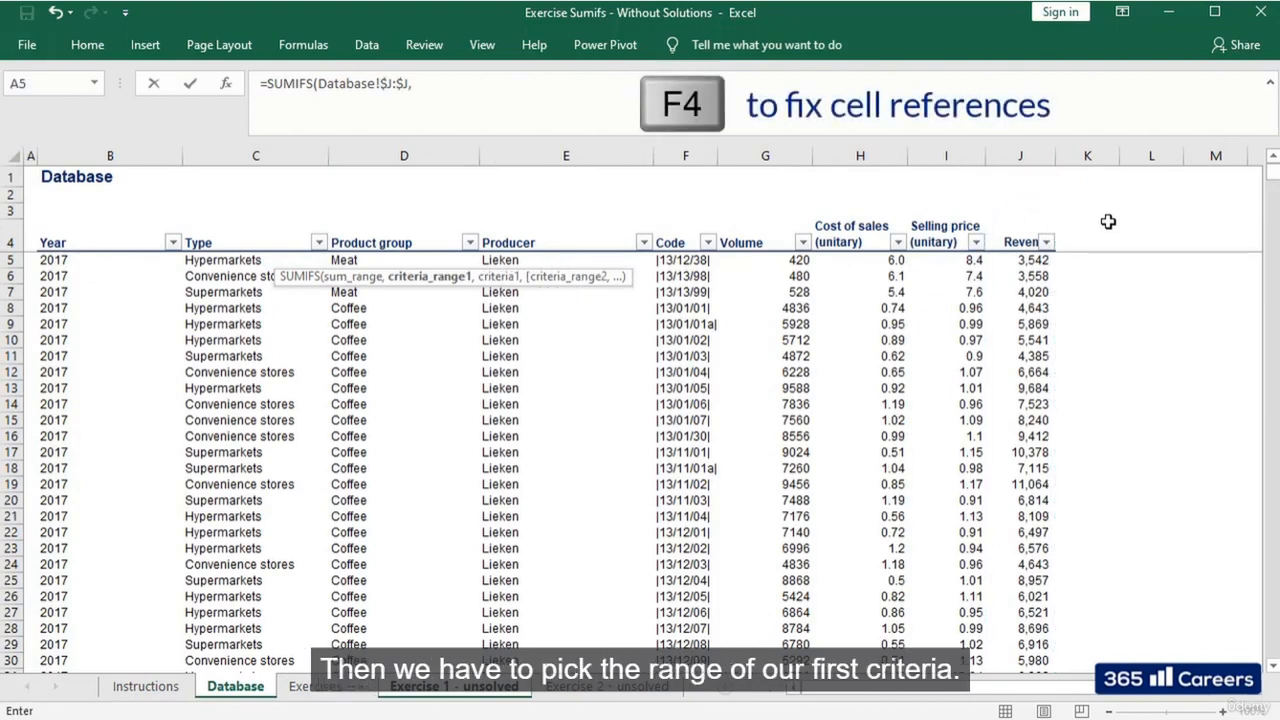
# Step: Add the first condition to the formula: absolute Product group column Database!$D:$D matched to the Meat label with its column locked, $B5
pyautogui.click(386, 153)
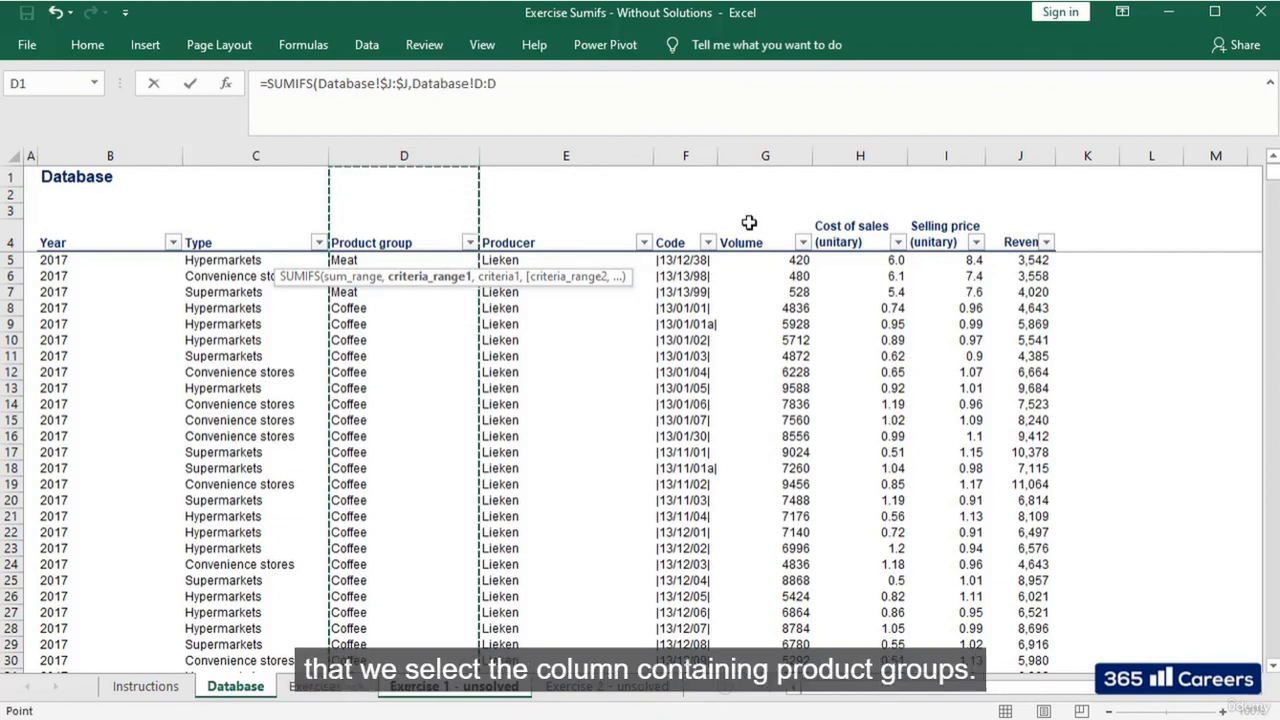
pyautogui.press('F4')
pyautogui.write(',')
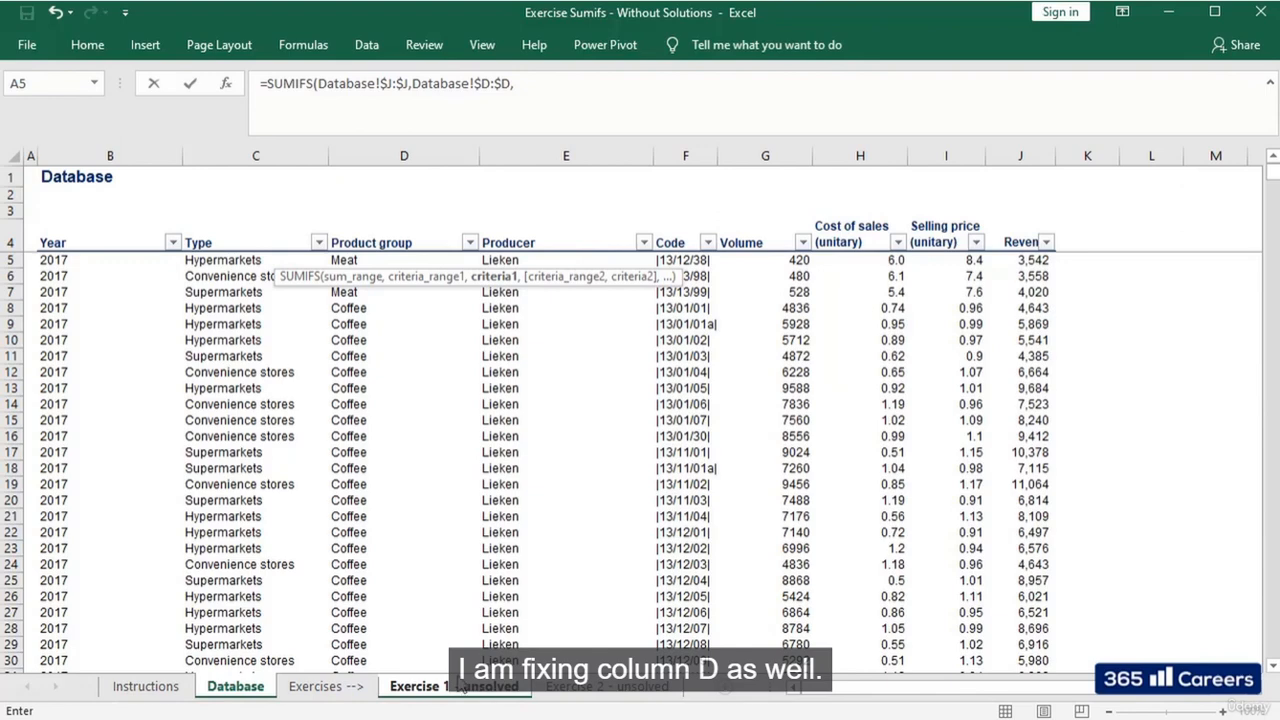
pyautogui.click(462, 689)
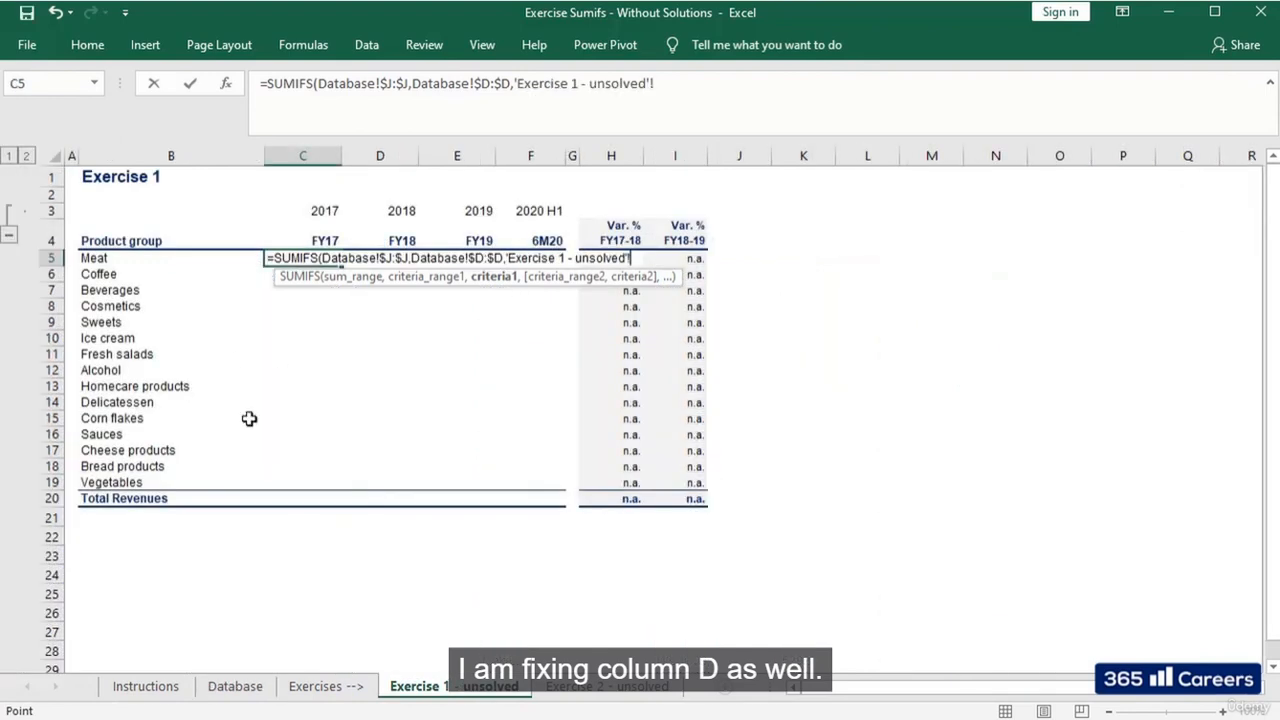
pyautogui.click(143, 260)
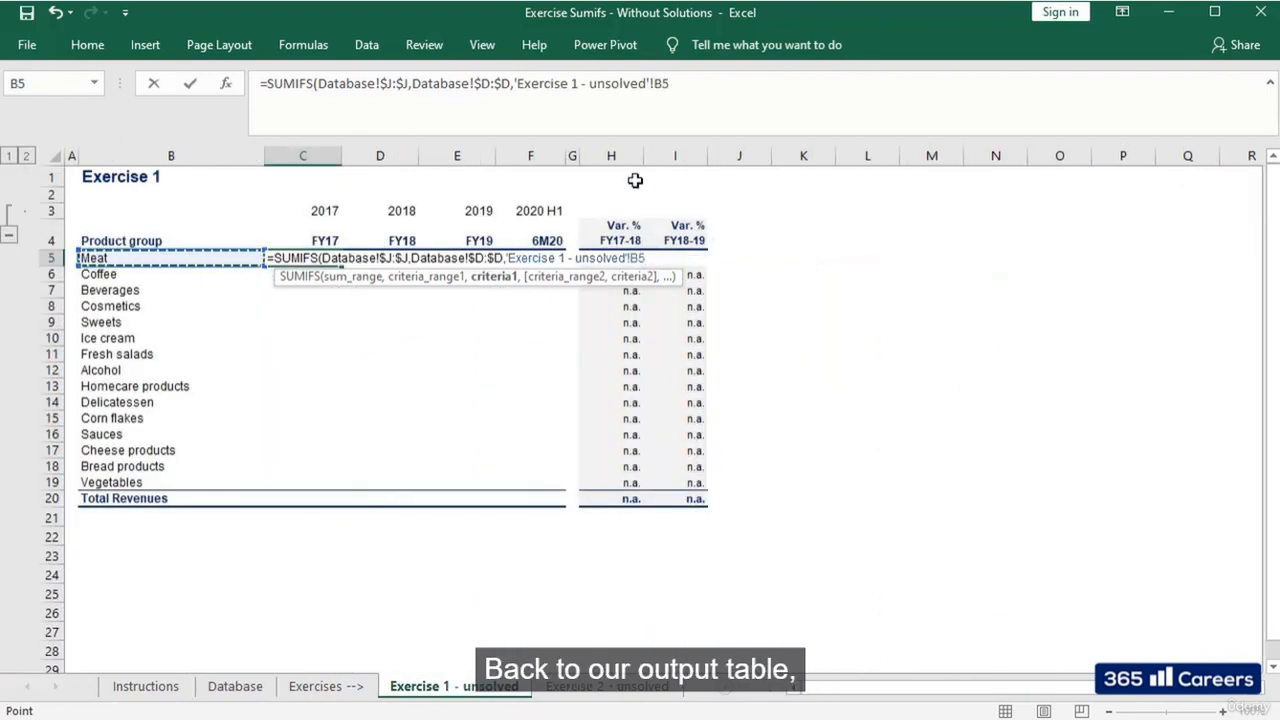
pyautogui.click(656, 83)
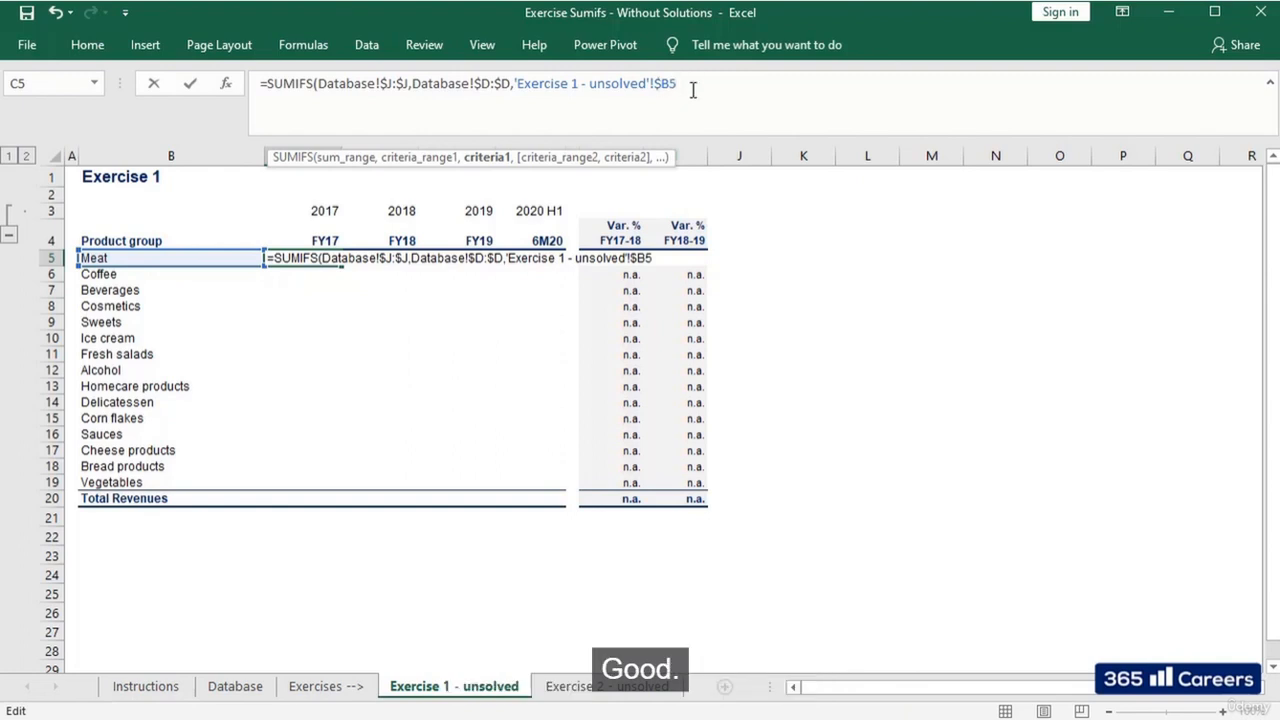
pyautogui.write(',')
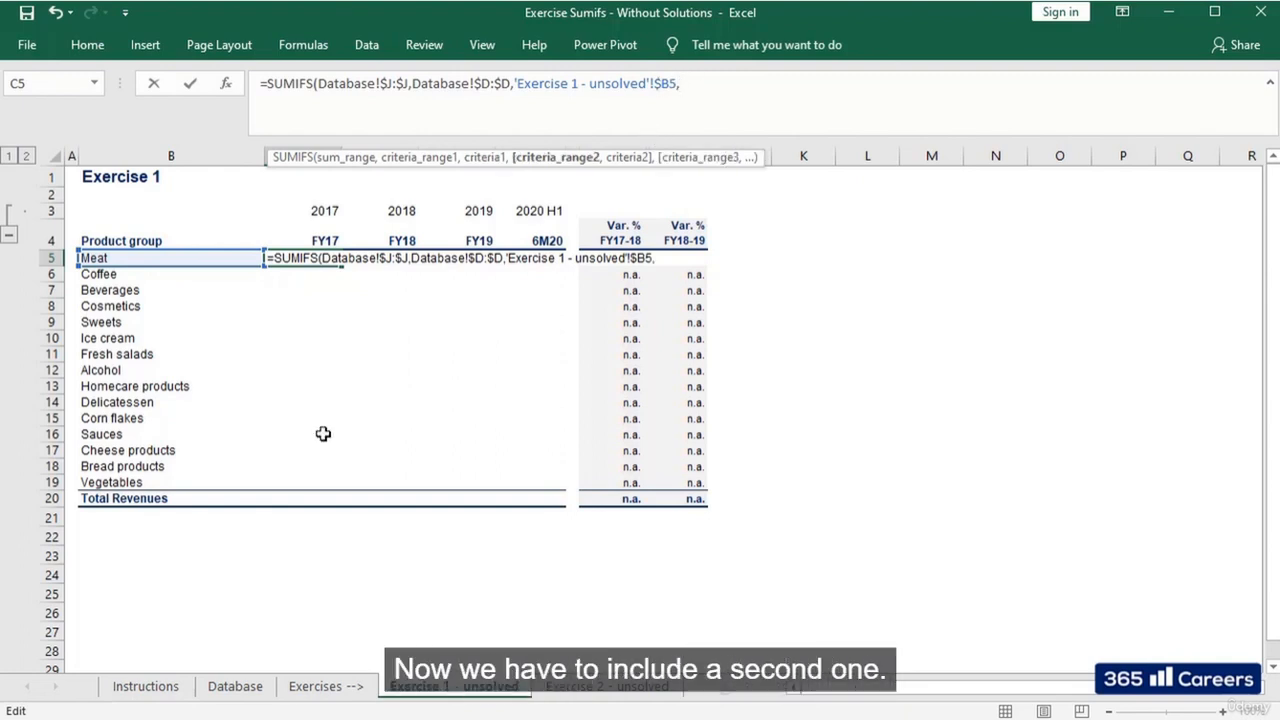
# Step: Add the second condition, absolute Year column Database!$B:$B matched to C3 on the Exercise 1 sheet, and complete the formula
pyautogui.click(235, 688)
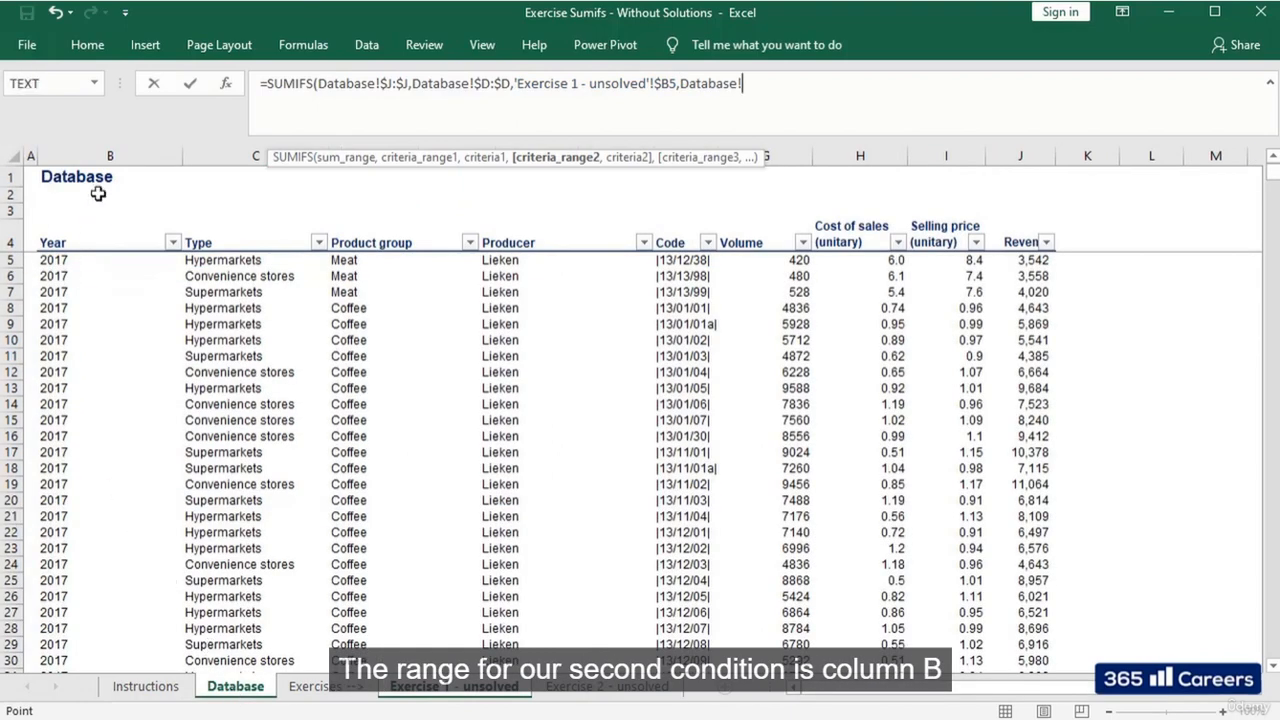
pyautogui.click(118, 152)
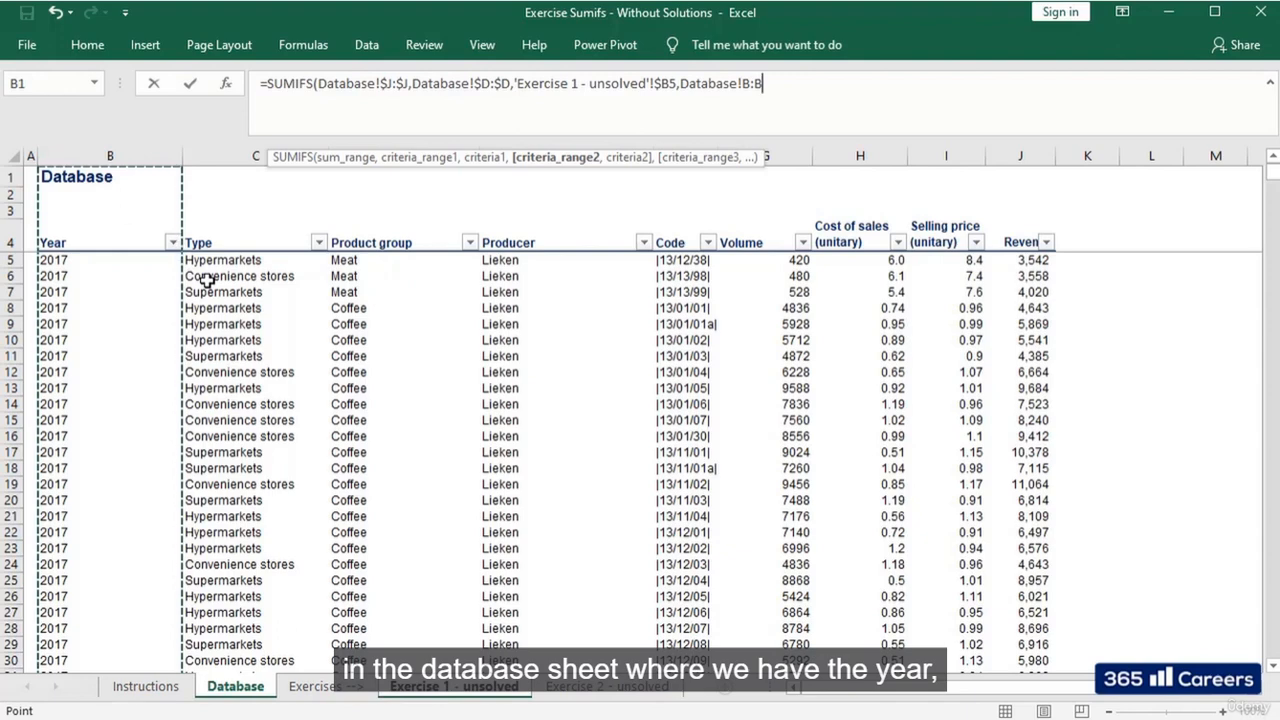
pyautogui.press('F4')
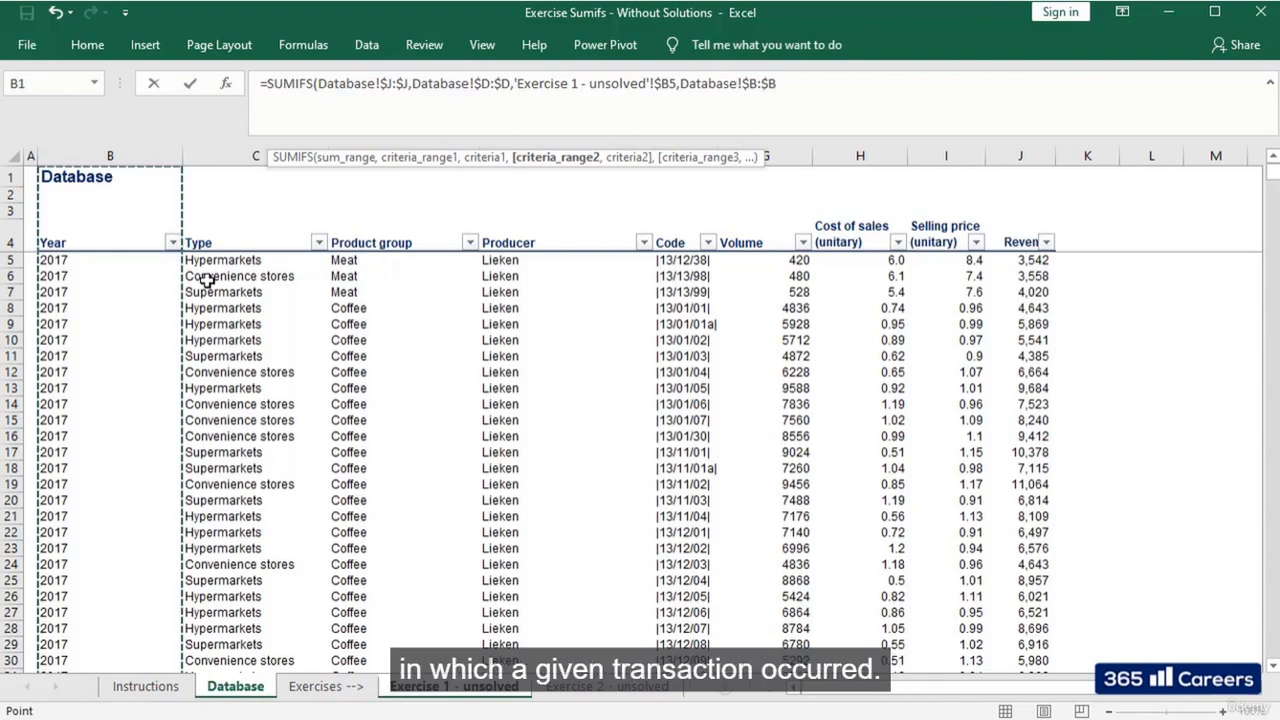
pyautogui.write(',')
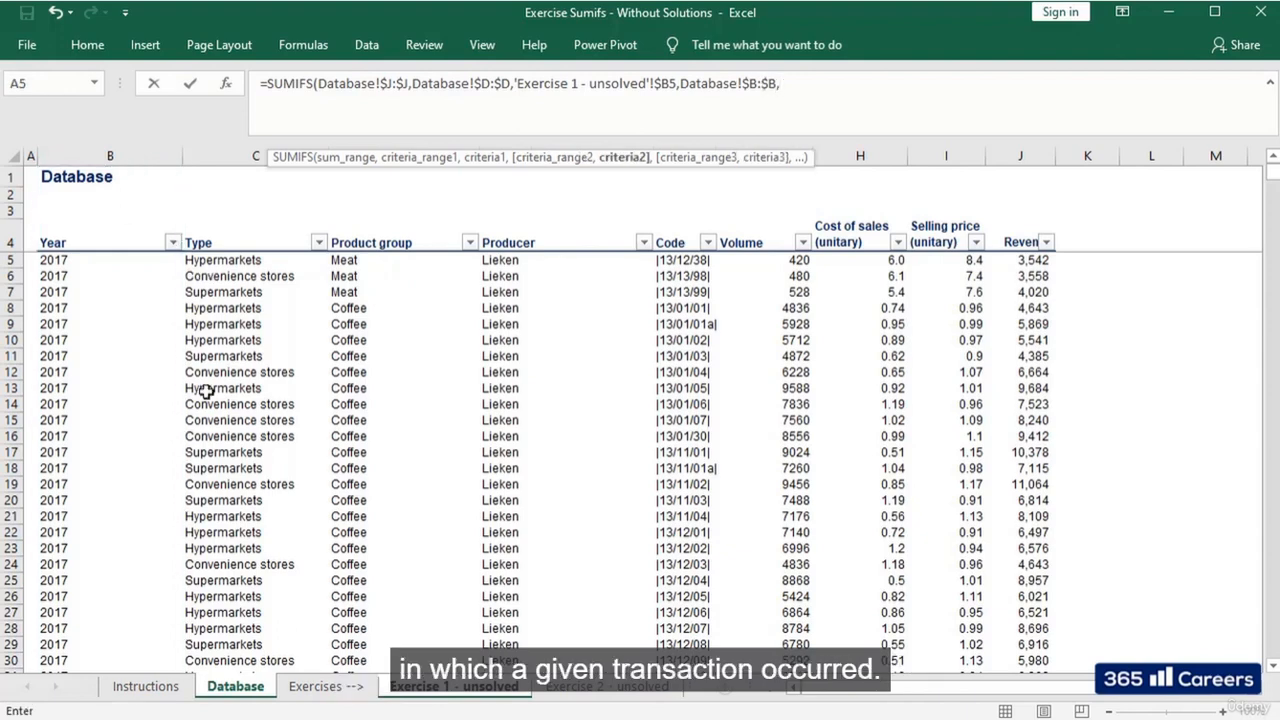
pyautogui.click(405, 688)
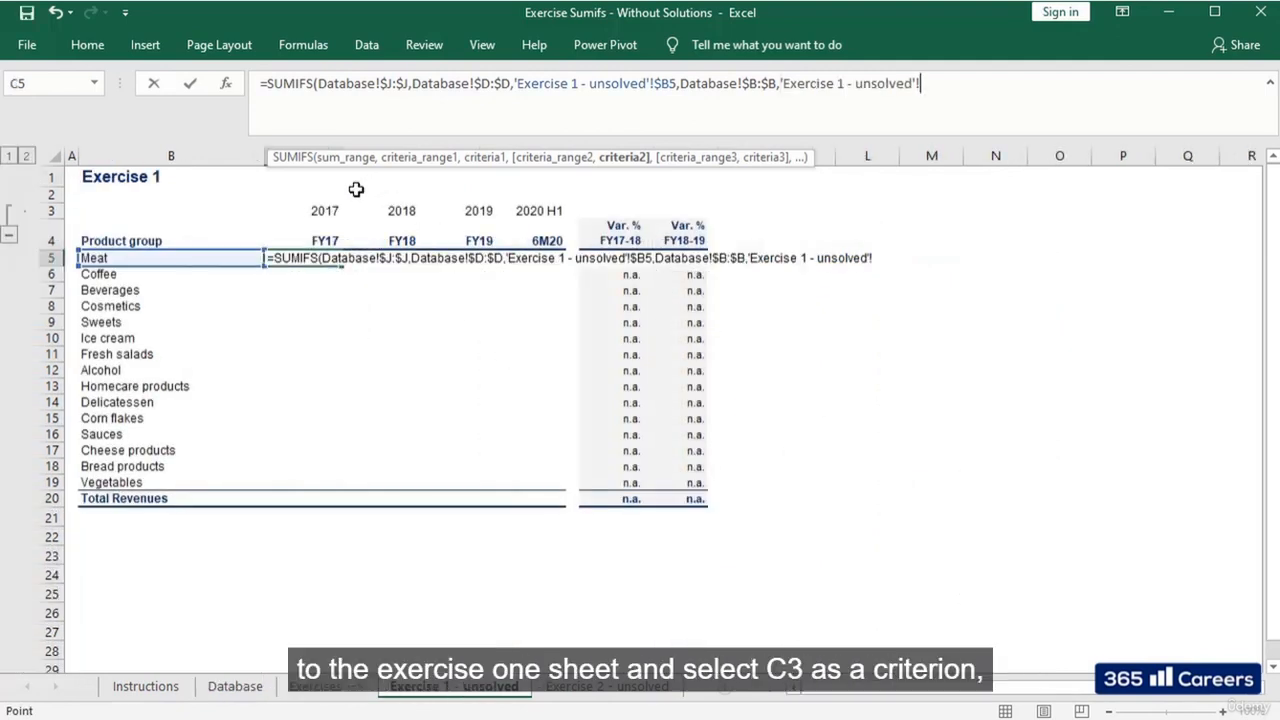
pyautogui.click(308, 212)
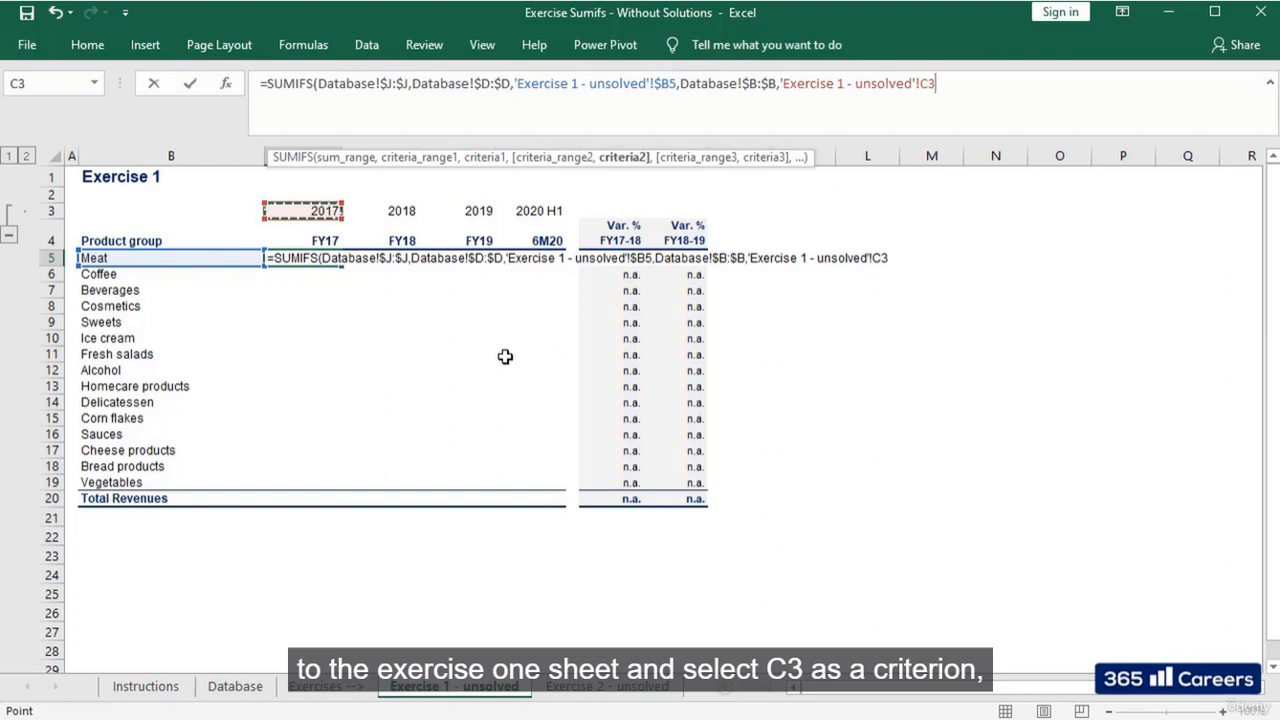
pyautogui.write(')')
pyautogui.press('Left')
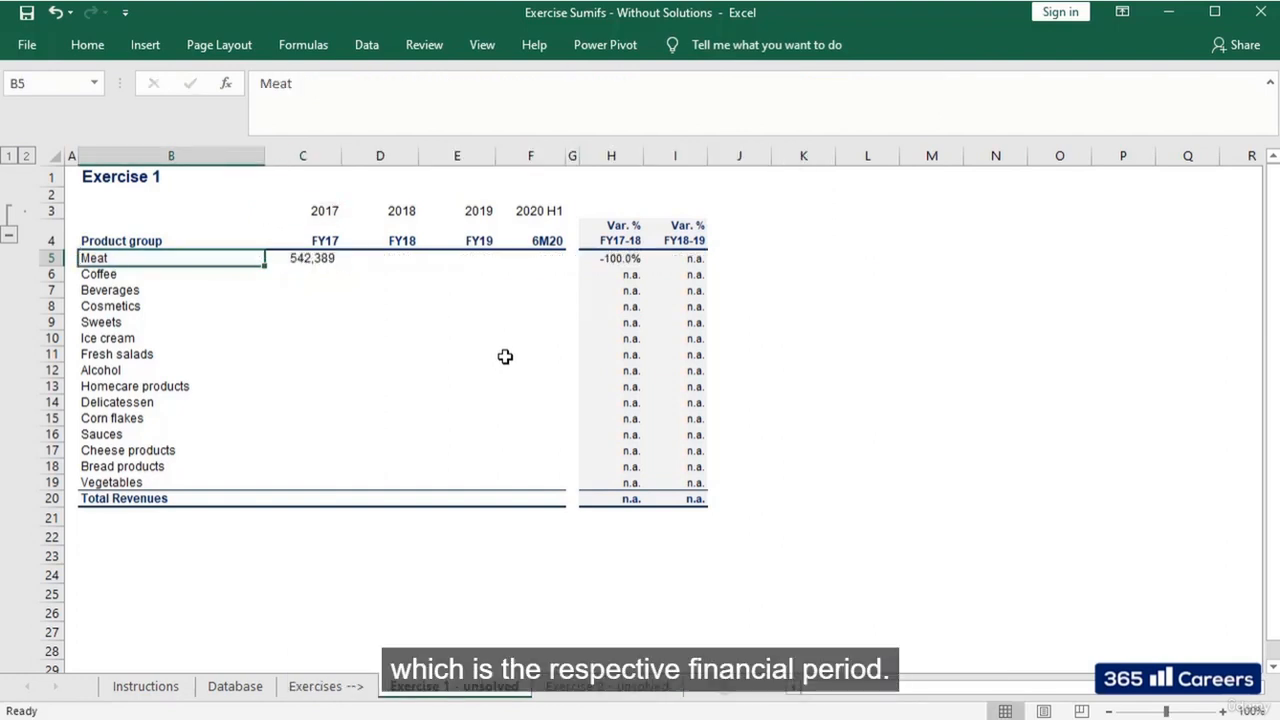
# Step: Lock the row of the year criterion in C5's SUMIFS formula so it reads C$3
pyautogui.press('Right')
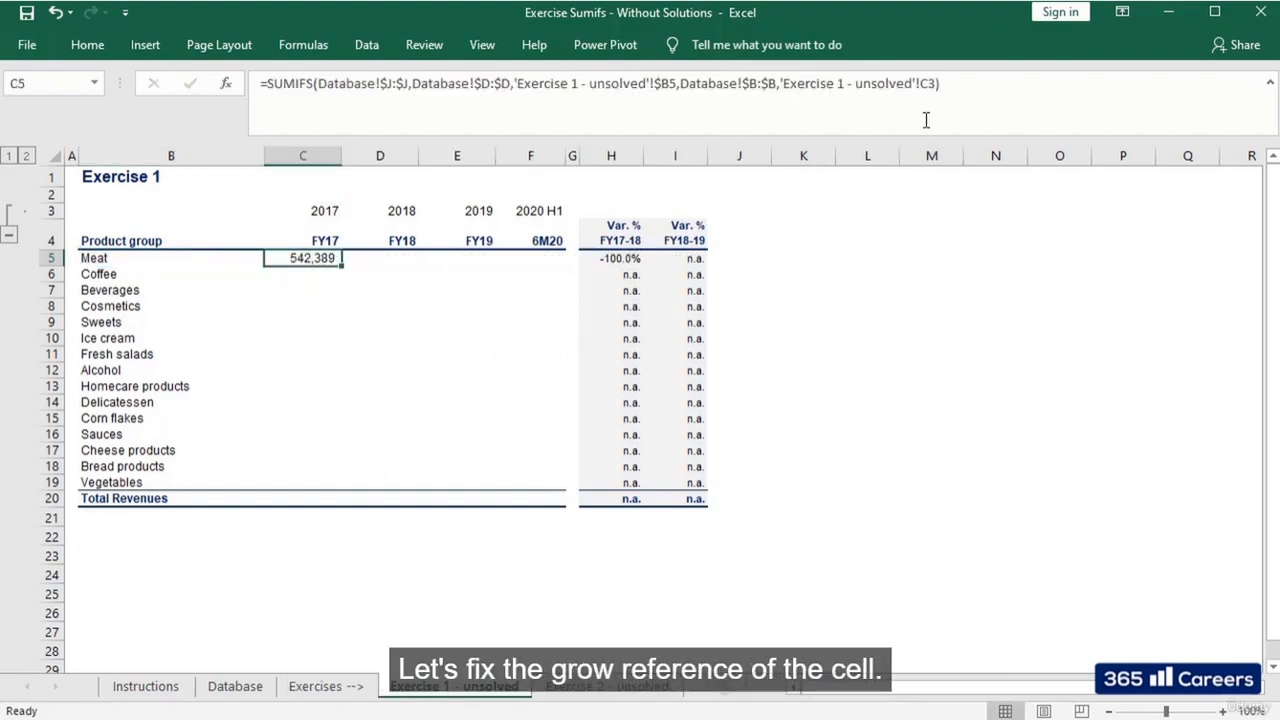
pyautogui.click(930, 84)
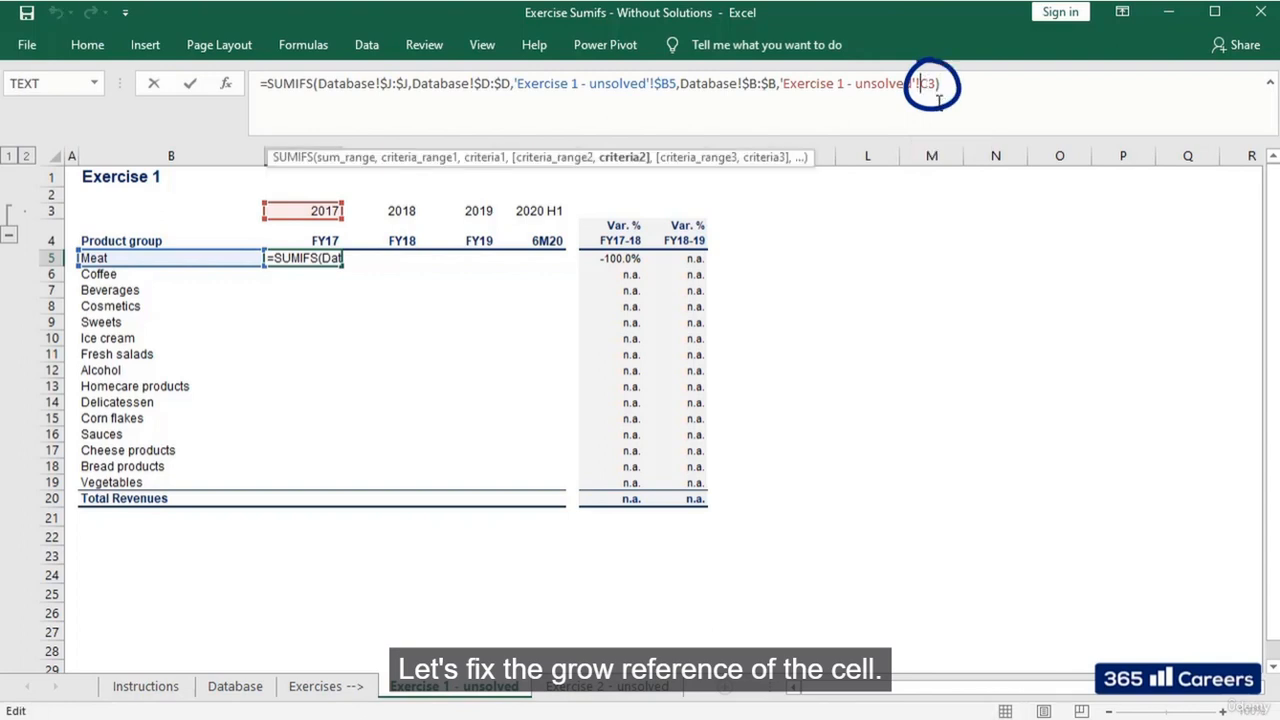
pyautogui.press('Right')
pyautogui.write('$')
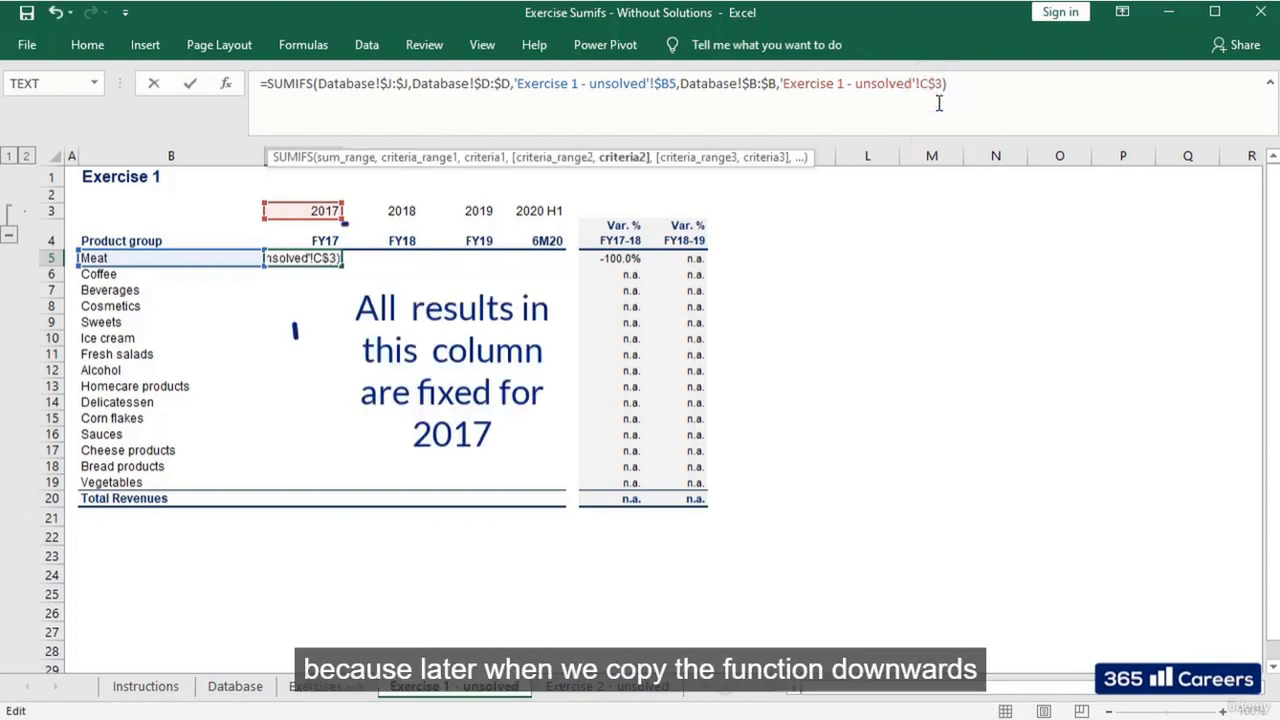
pyautogui.hotkey('ctrl', 'Return')
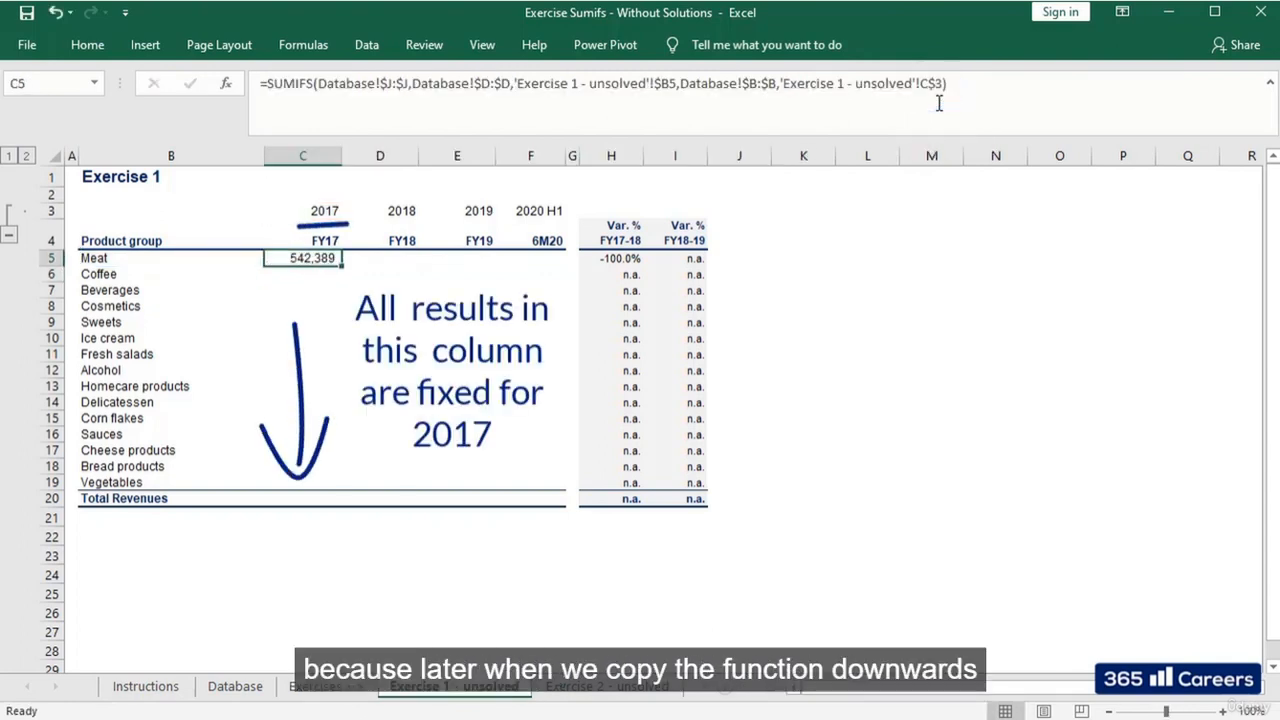
# Step: Copy the Meat FY17 revenue formula from C5 into the Coffee row at C6
pyautogui.hotkey('ctrl', 'c')
pyautogui.press('Down')
pyautogui.hotkey('ctrl', 'v')
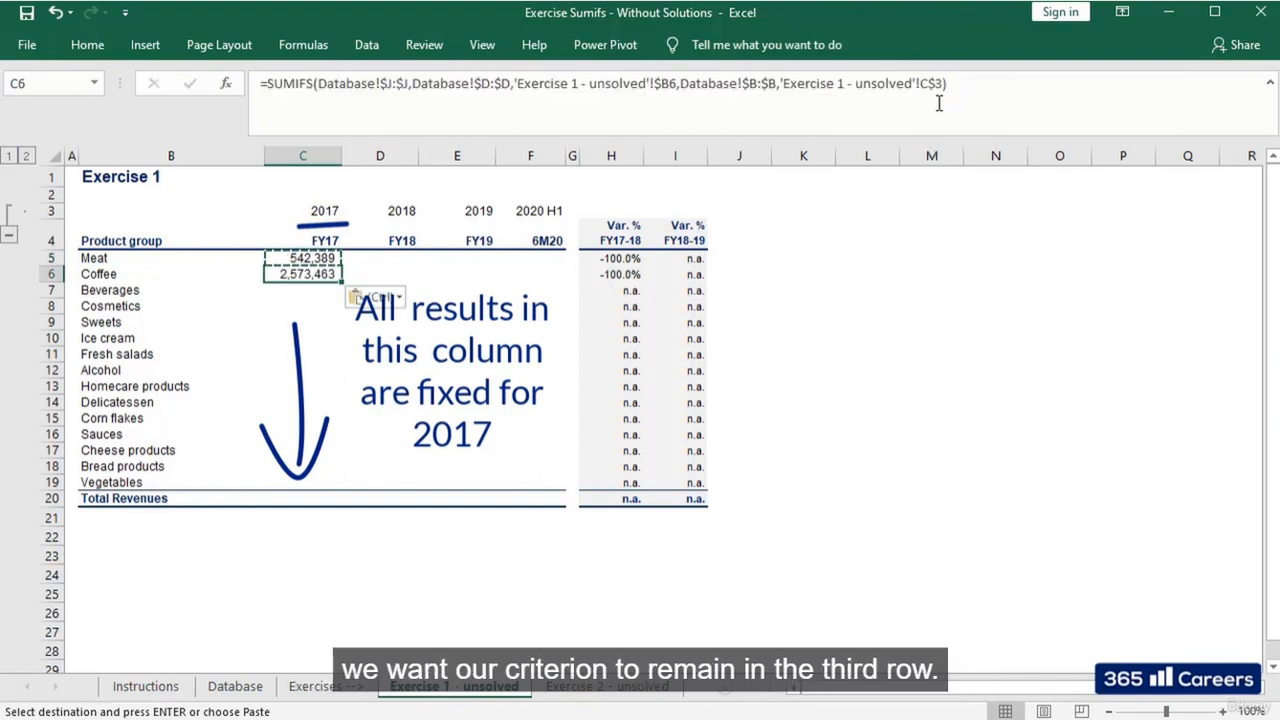
# Step: Check the cell references in the Coffee FY17 formula in C6
pyautogui.press('F2')
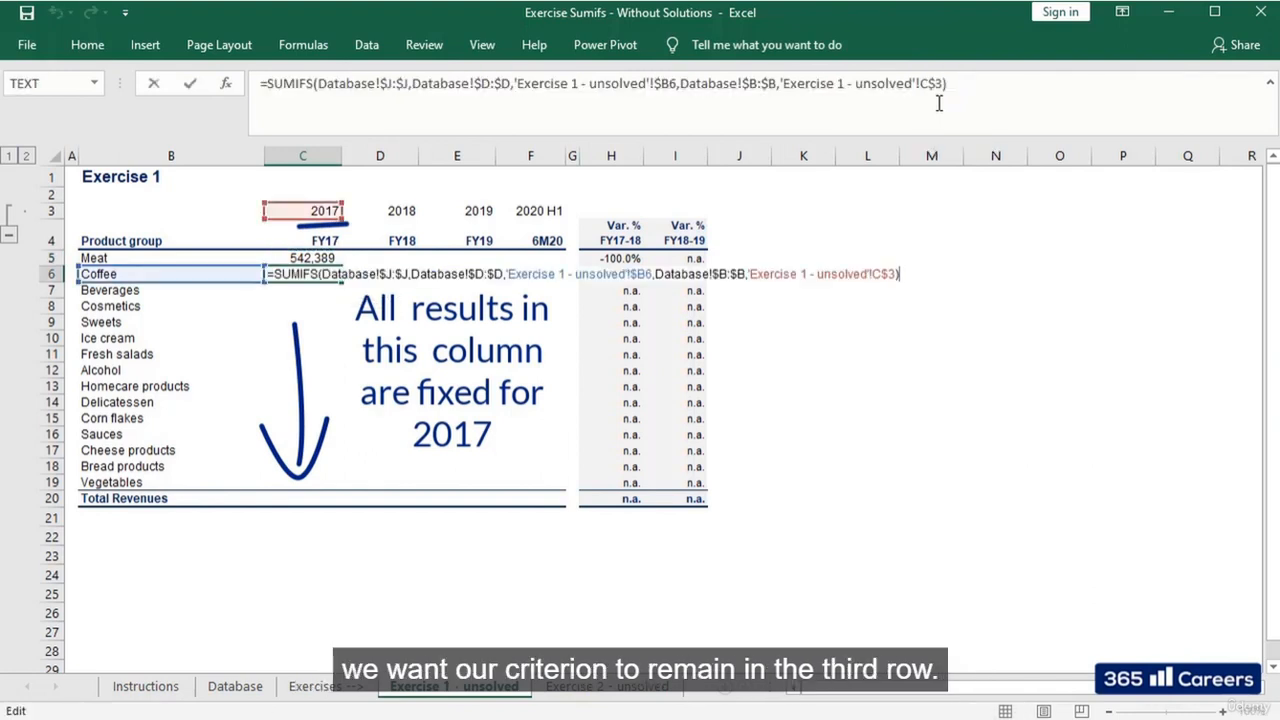
pyautogui.press('Return')
# Step: Copy the Meat FY17 formula from C5 into the FY18 column at D5 and check its cell references
pyautogui.press('Up')
pyautogui.press('Up')
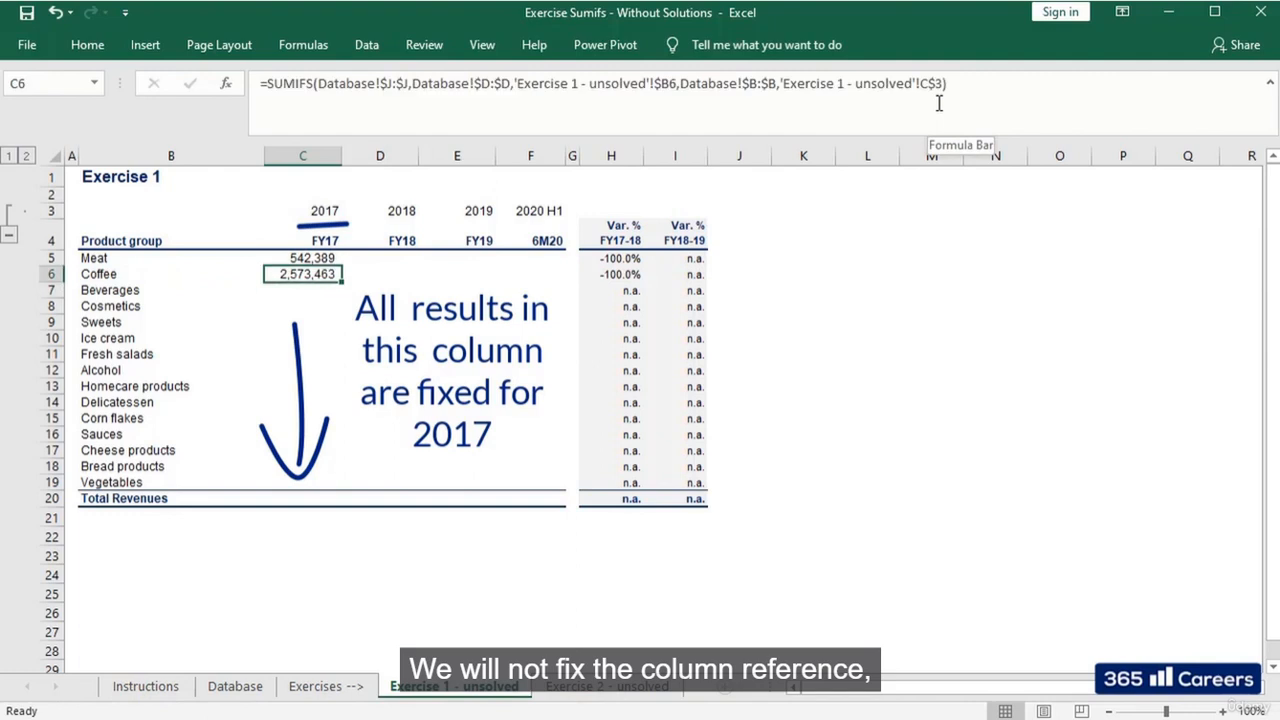
pyautogui.hotkey('ctrl', 'c')
pyautogui.press('Right')
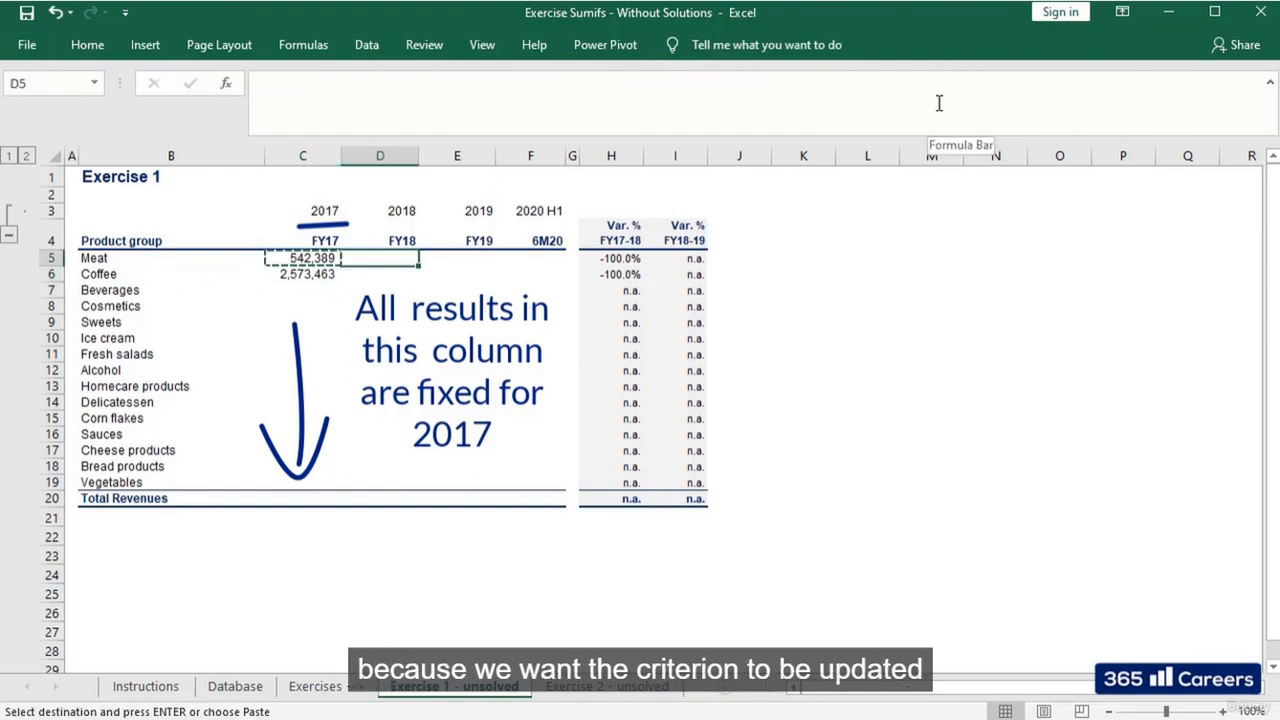
pyautogui.hotkey('ctrl', 'v')
pyautogui.press('Down')
pyautogui.press('Up')
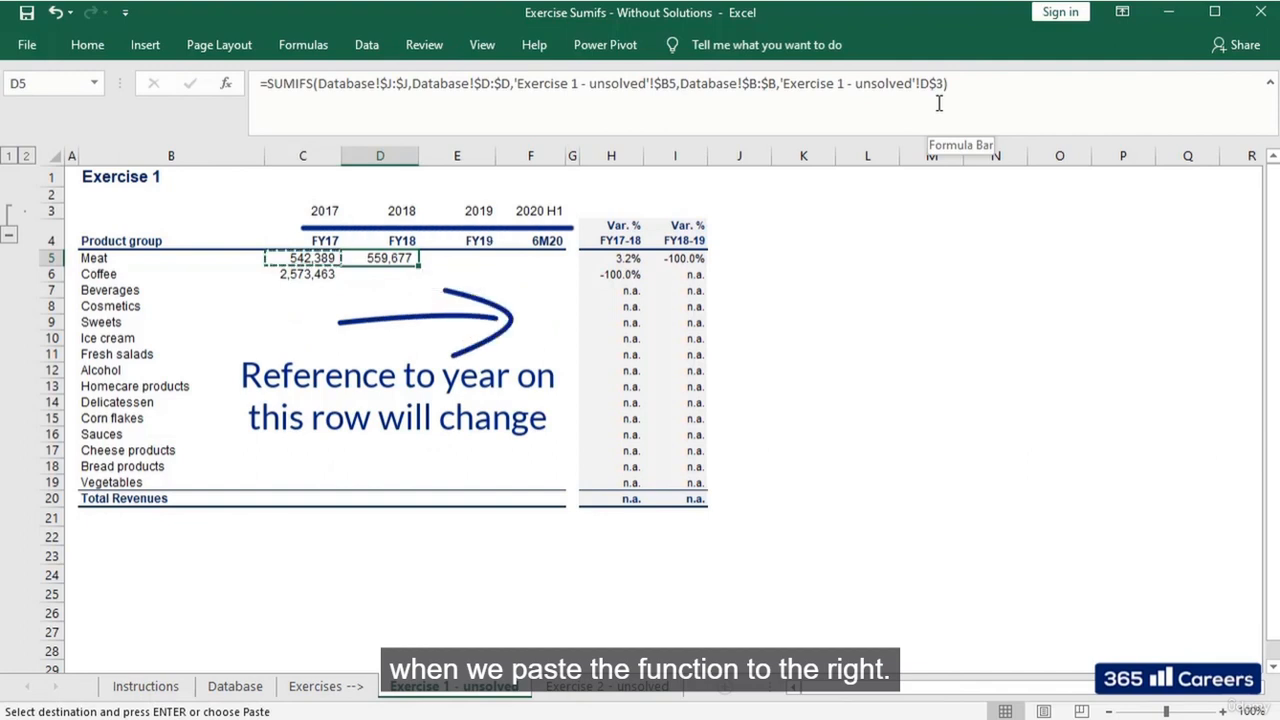
pyautogui.press('F2')
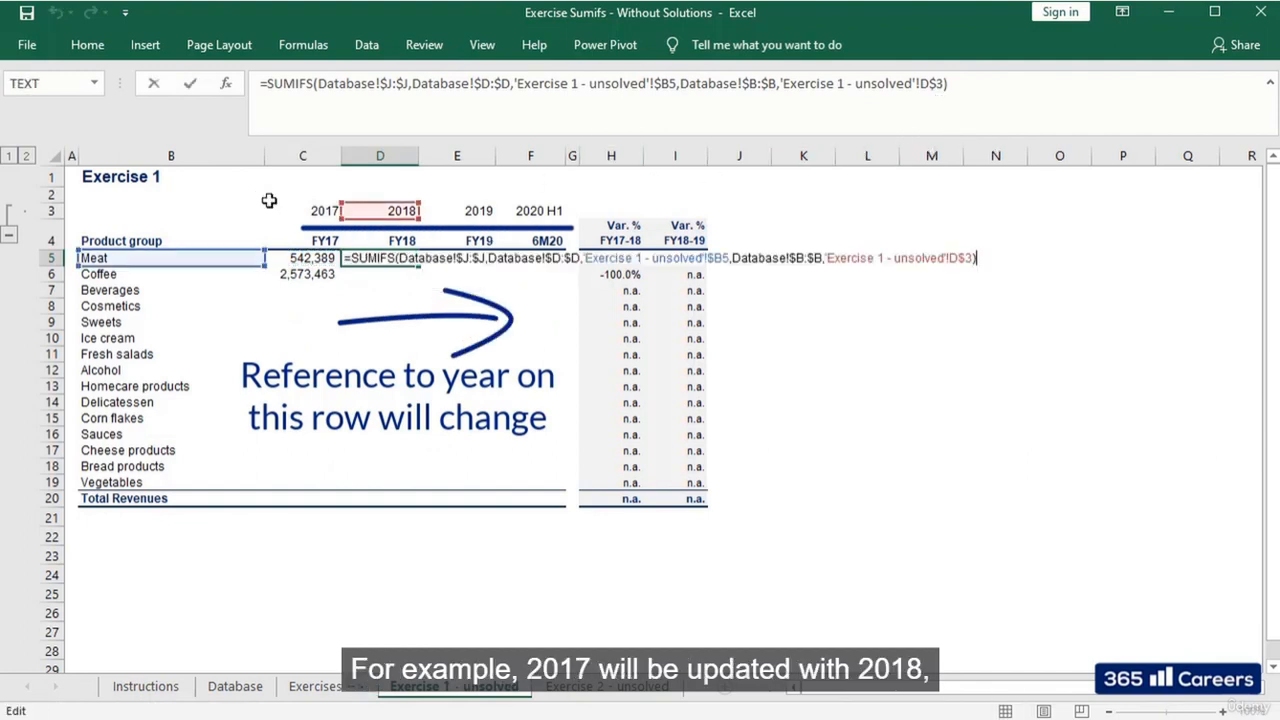
pyautogui.press('Return')
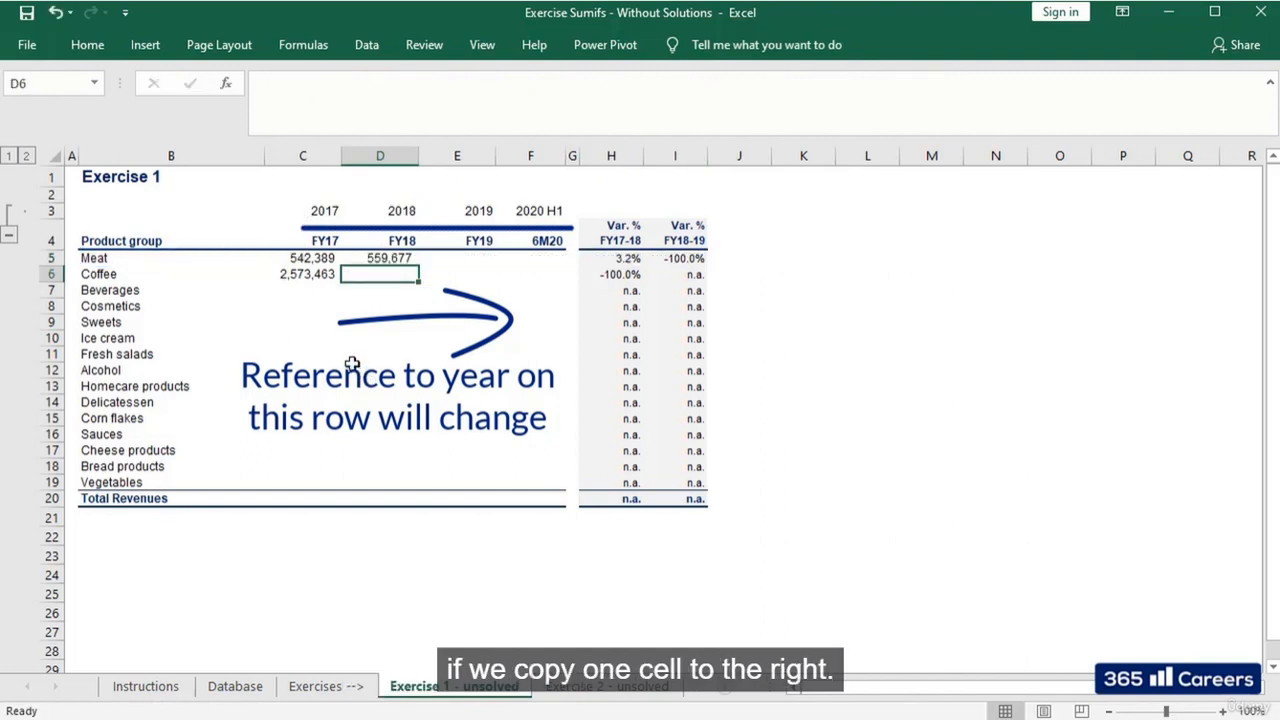
# Step: Copy the SUMIFS formula from C5 and paste only formulas over the whole product group table, C5:F19, with Paste Special
pyautogui.click(323, 259)
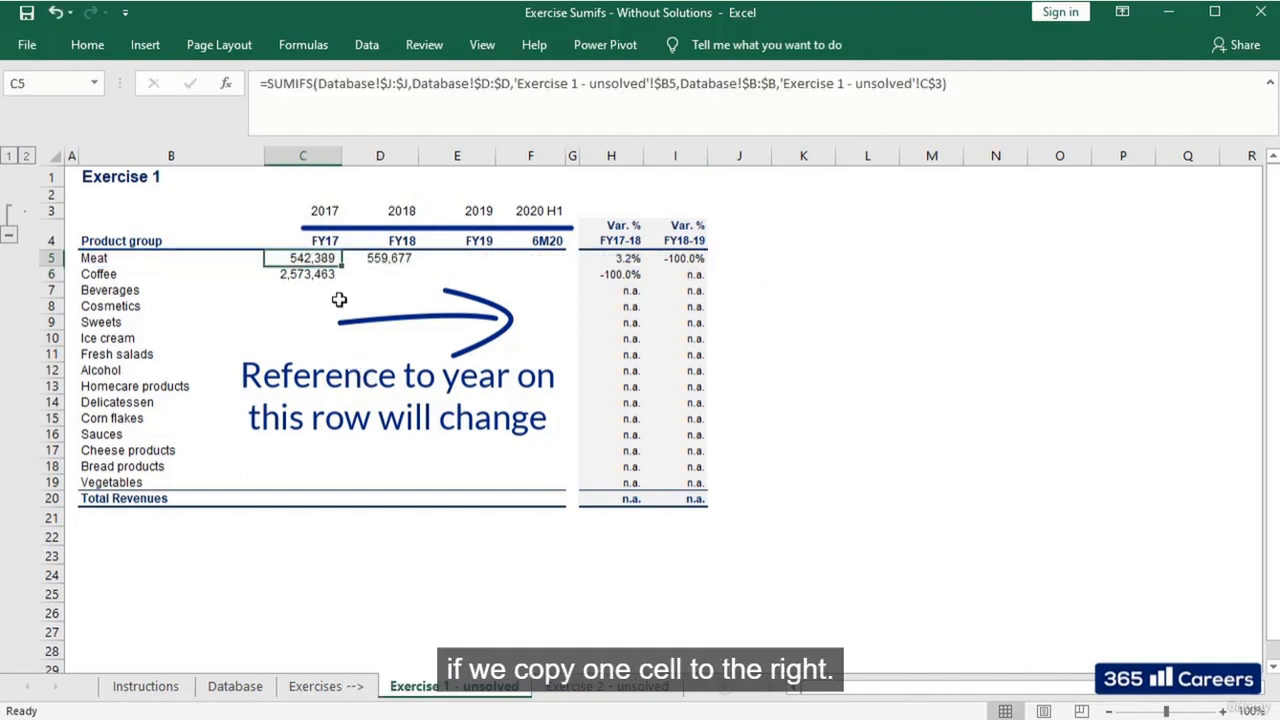
pyautogui.hotkey('ctrl', 'c')
pyautogui.hotkey('shift', 'Right')
pyautogui.hotkey('shift', 'Right')
pyautogui.hotkey('shift', 'Right')
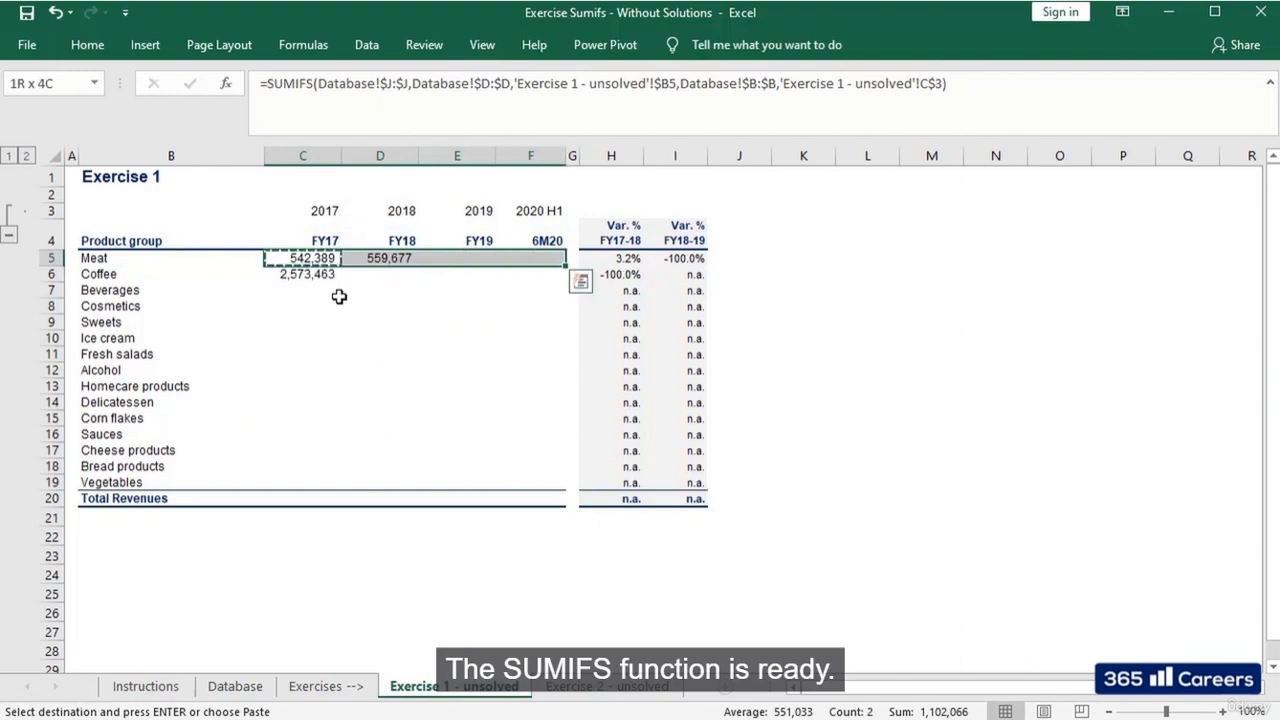
pyautogui.hotkey('shift', 'Down')
pyautogui.hotkey('shift', 'Down')
pyautogui.hotkey('shift', 'Down')
pyautogui.hotkey('shift', 'Down')
pyautogui.hotkey('shift', 'Down')
pyautogui.hotkey('shift', 'Down')
pyautogui.hotkey('shift', 'Down')
pyautogui.hotkey('shift', 'Down')
pyautogui.hotkey('shift', 'Down')
pyautogui.hotkey('shift', 'Down')
pyautogui.hotkey('shift', 'Down')
pyautogui.hotkey('shift', 'Down')
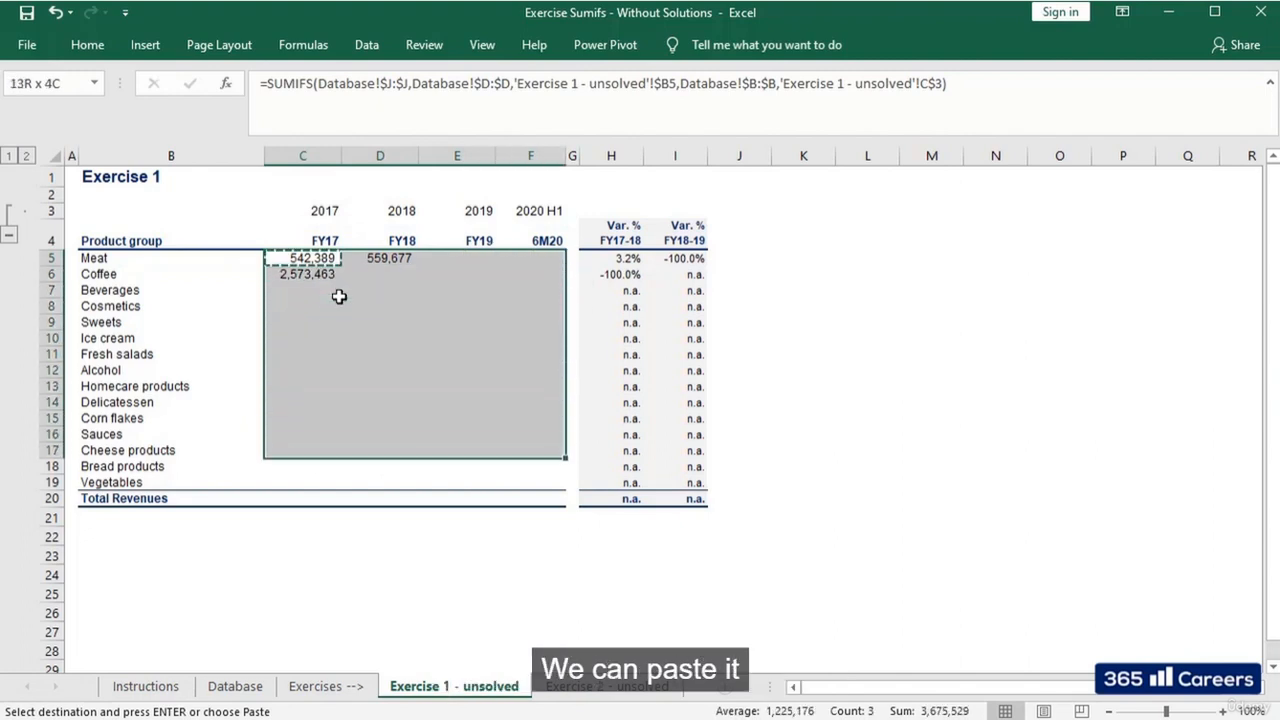
pyautogui.hotkey('shift', 'Down')
pyautogui.hotkey('shift', 'Down')
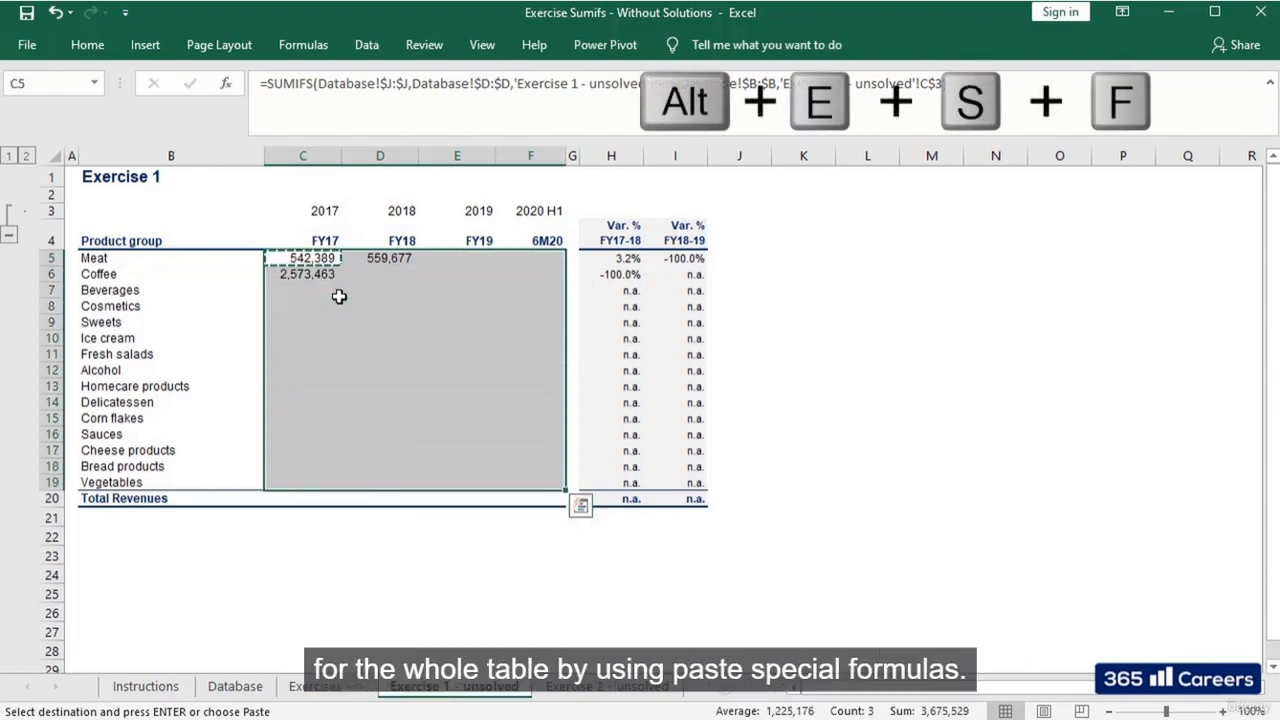
pyautogui.hotkey('alt', 'e')
pyautogui.press('s')
pyautogui.press('f')
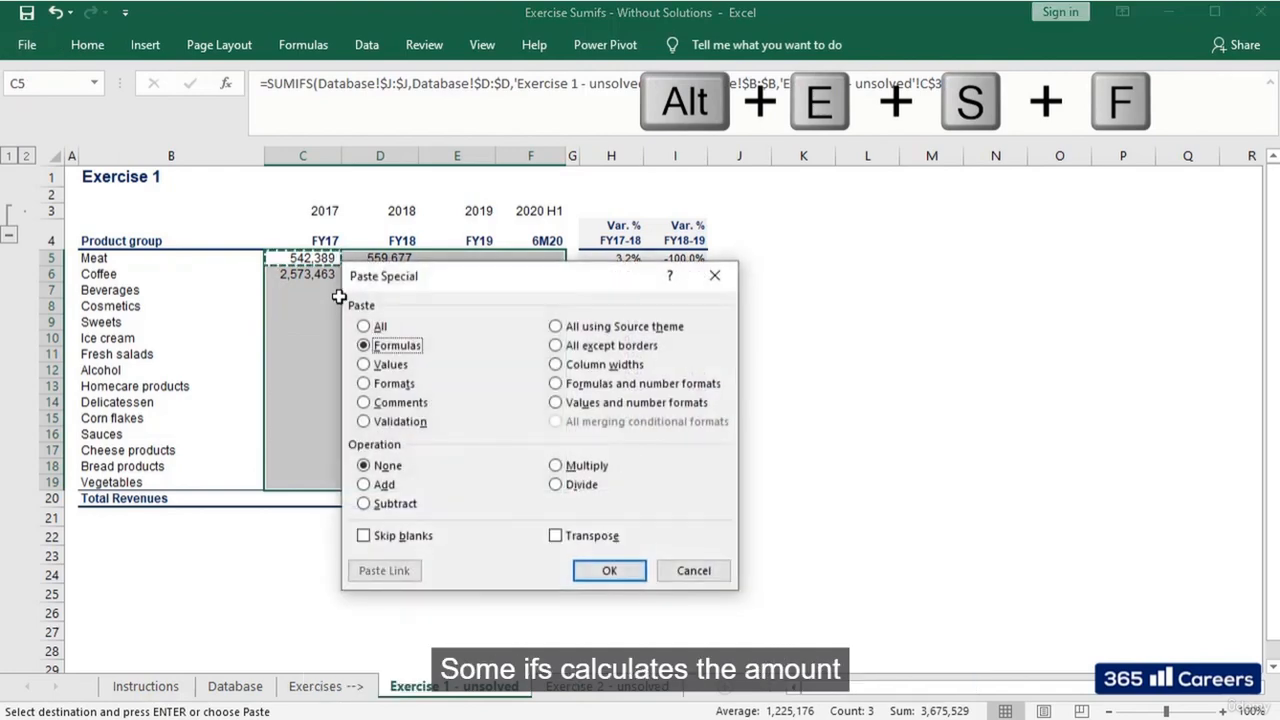
pyautogui.press('Return')
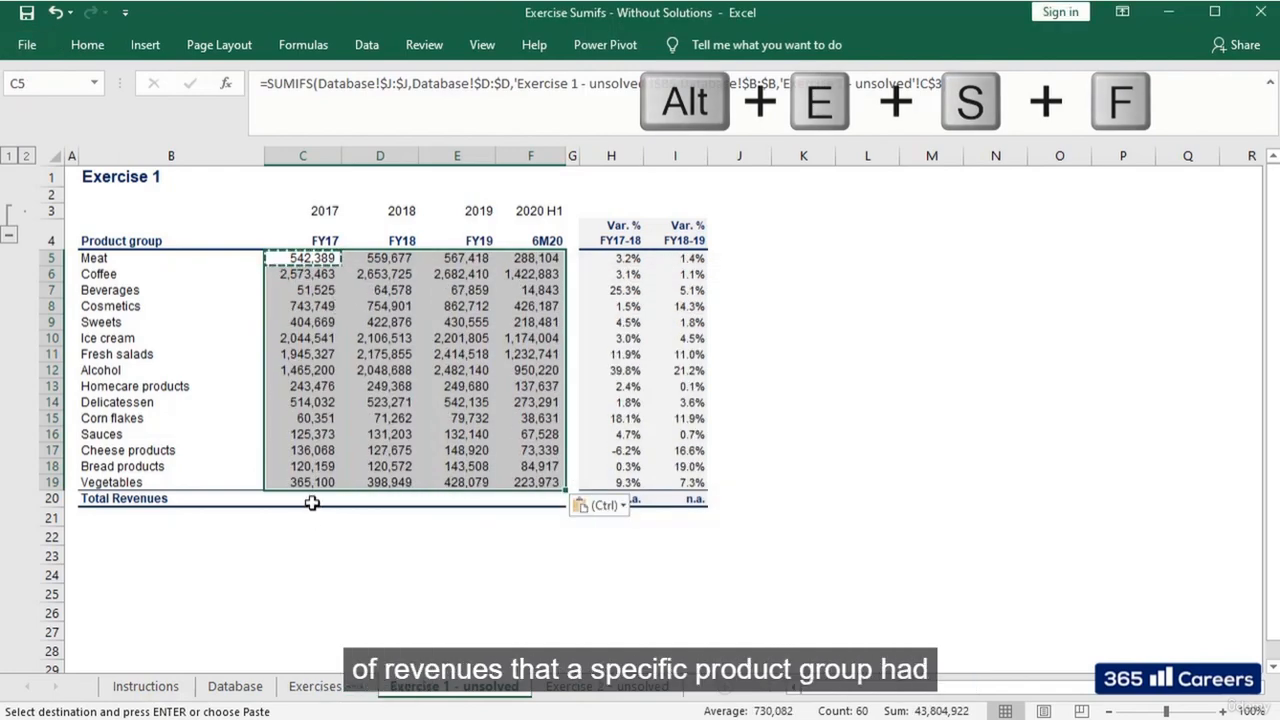
# Step: Enter the FY17 Total Revenues in C20 as an AutoSum of C5:C19
pyautogui.click(315, 500)
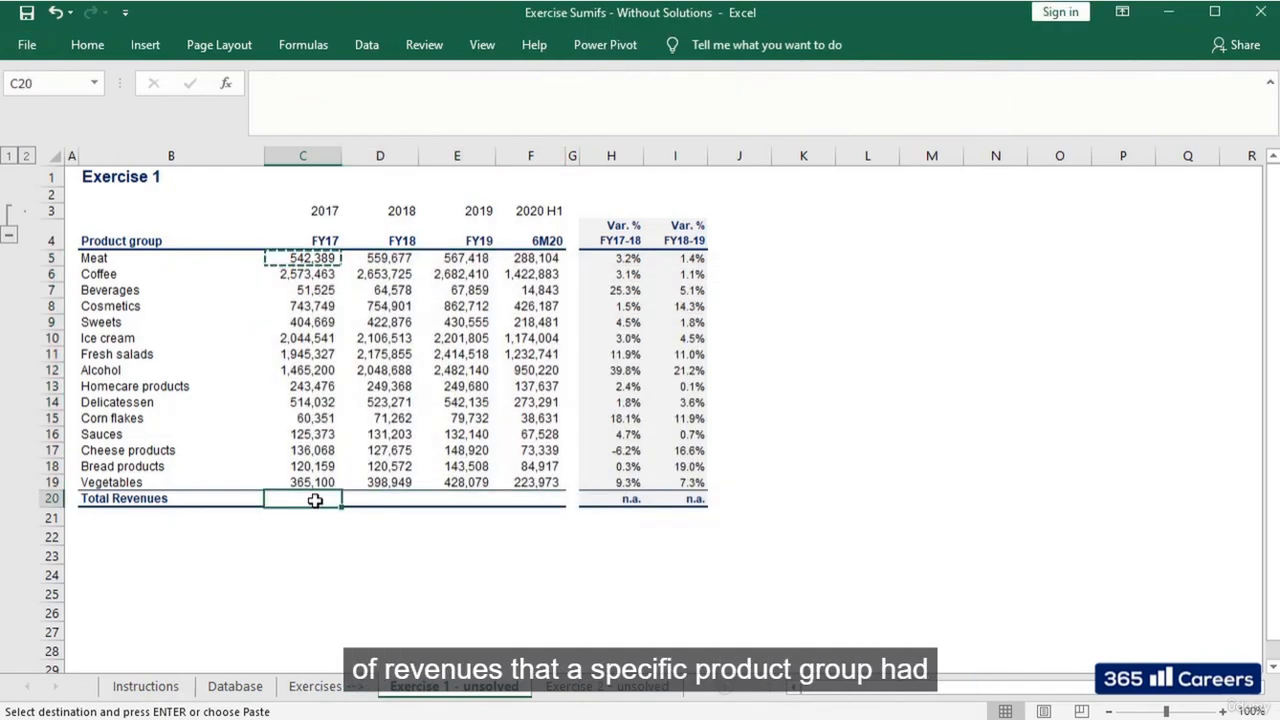
pyautogui.hotkey('alt', '=')
pyautogui.press('Return')
# Step: Copy the FY17 total from C20 across the Total Revenues row to F20
pyautogui.click(315, 500)
pyautogui.hotkey('ctrl', 'c')
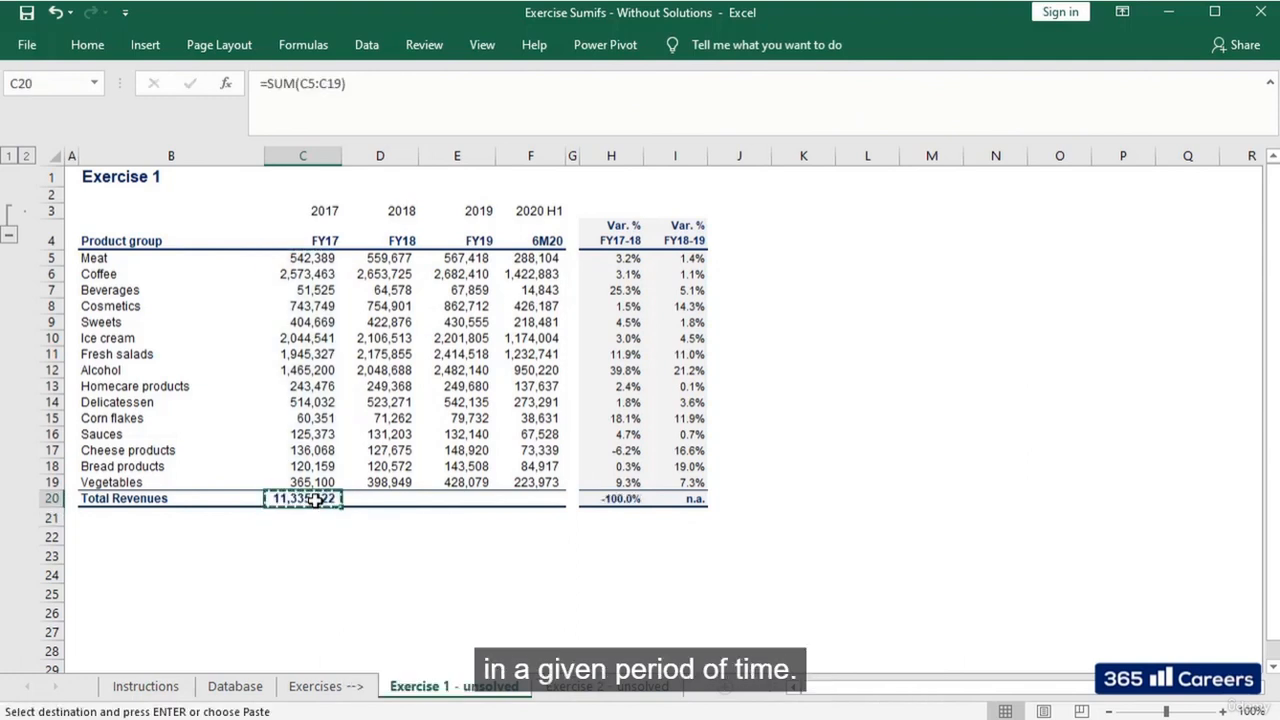
pyautogui.hotkey('shift', 'Right')
pyautogui.hotkey('shift', 'Right')
pyautogui.hotkey('shift', 'Right')
pyautogui.hotkey('ctrl', 'v')
# Step: Examine the criteria references of the copied SUMIFS formulas in D15, F16 and F19
pyautogui.press('Up')
pyautogui.press('Up')
pyautogui.press('Up')
pyautogui.press('Up')
pyautogui.press('Up')
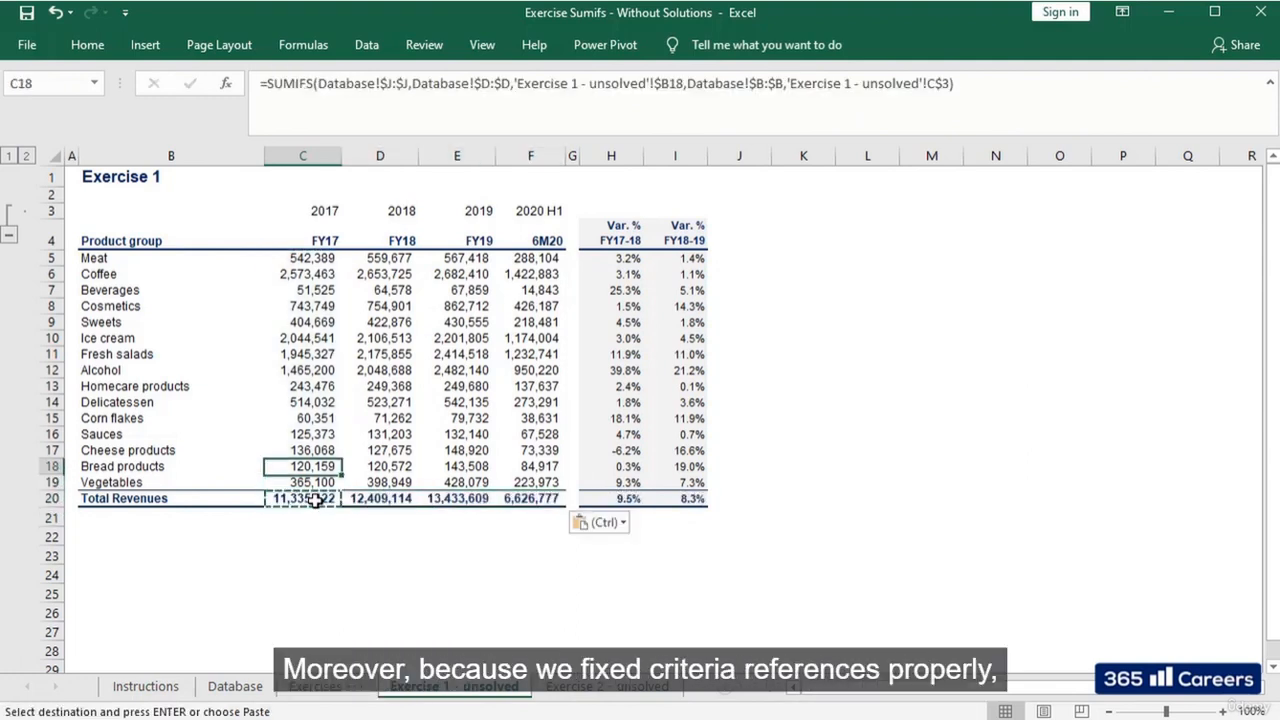
pyautogui.press('Right')
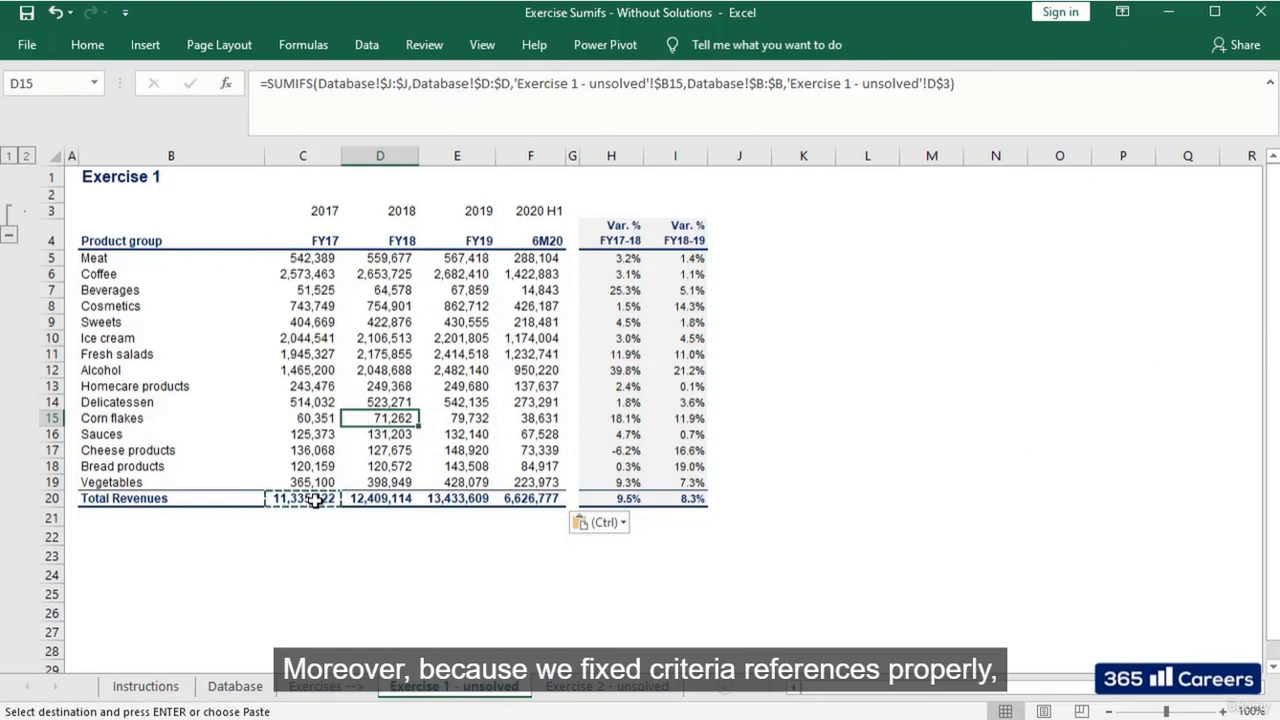
pyautogui.press('F2')
pyautogui.press('Return')
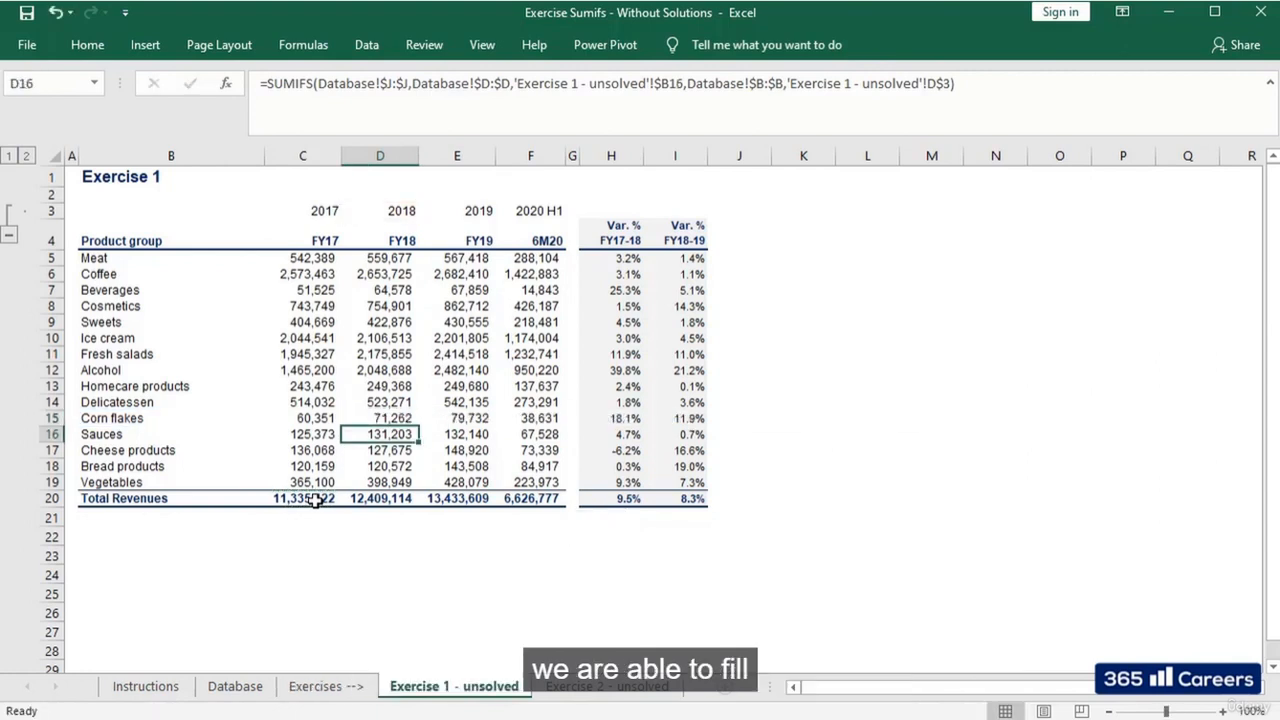
pyautogui.press('Right')
pyautogui.press('Right')
pyautogui.press('F2')
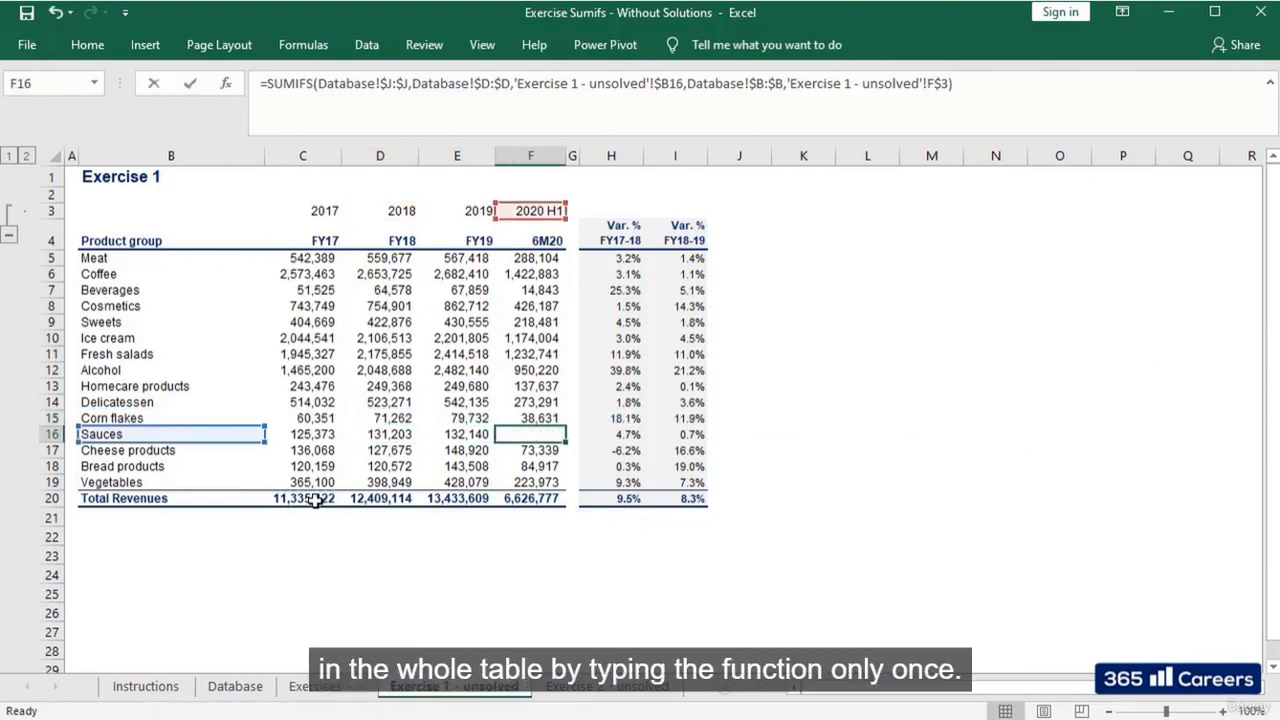
pyautogui.press('Return')
pyautogui.press('Down')
pyautogui.press('Down')
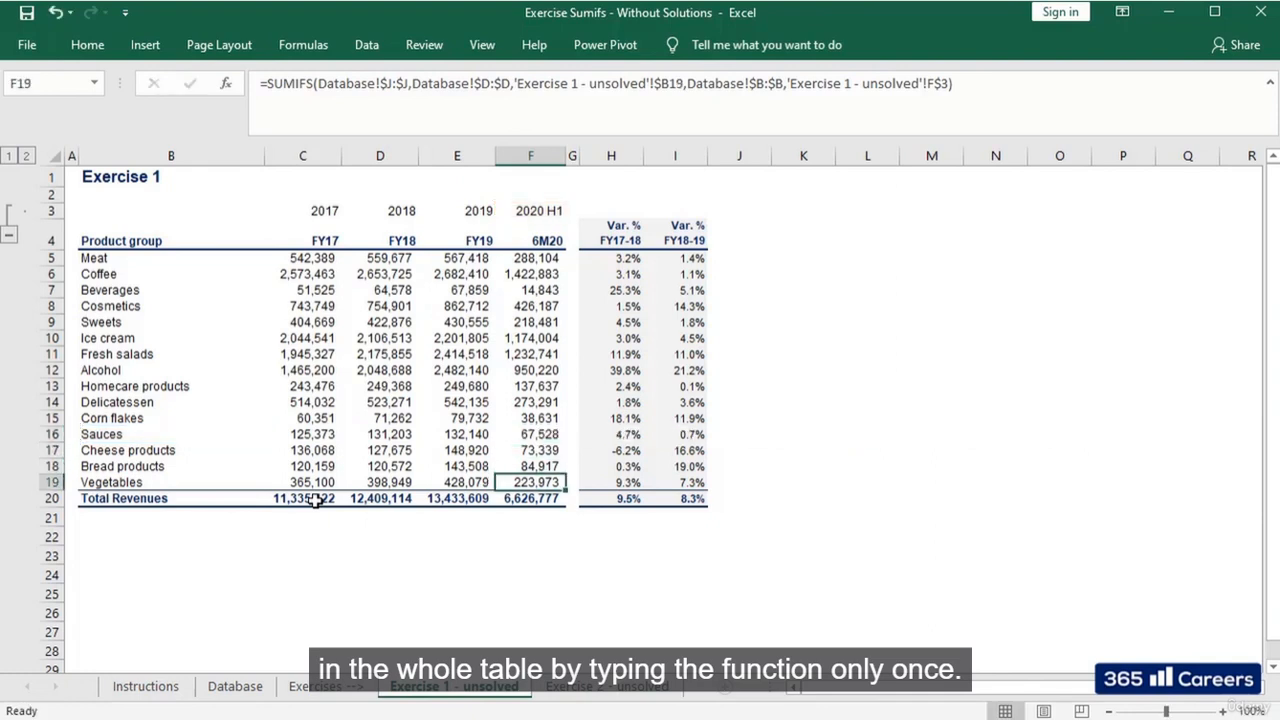
pyautogui.press('F2')
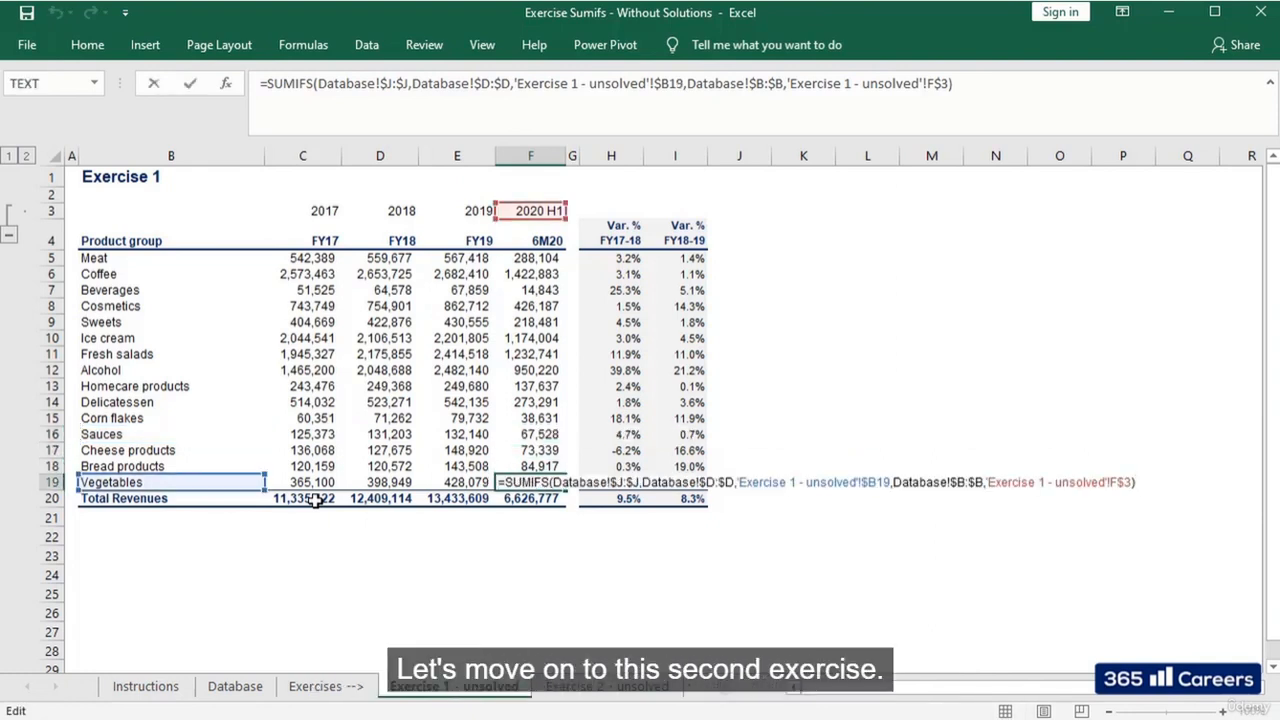
pyautogui.press('Return')
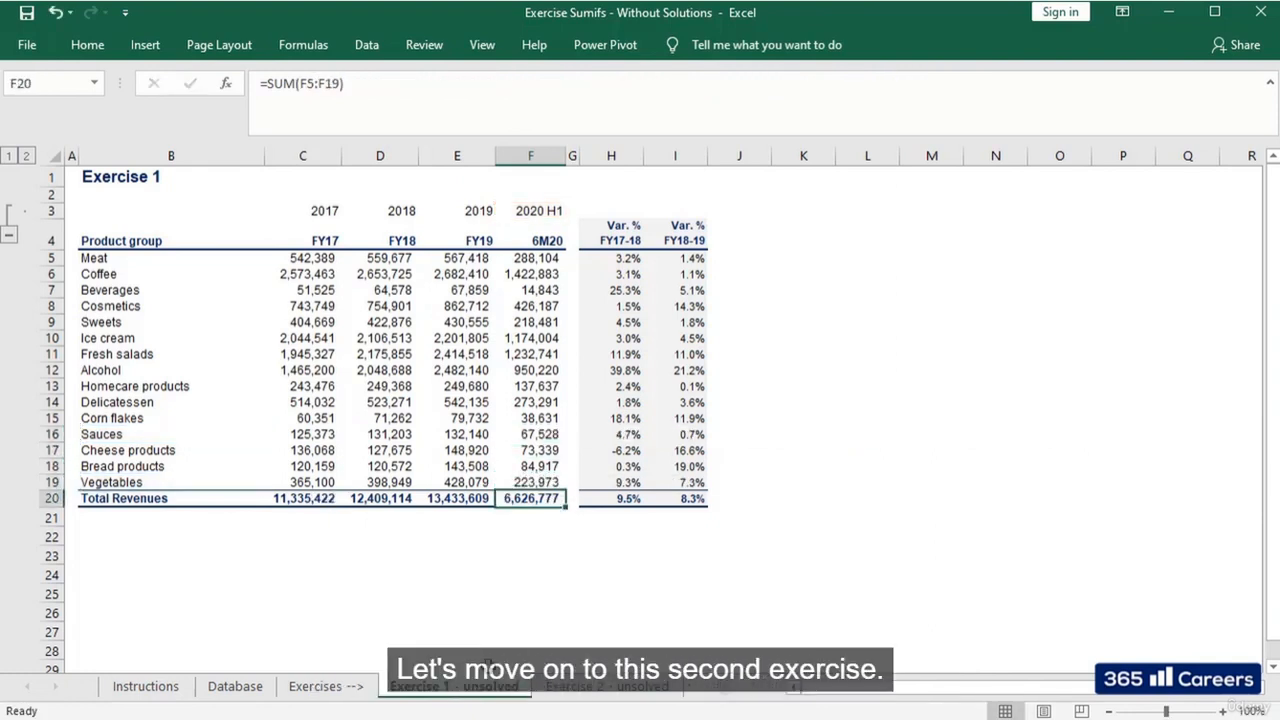
# Step: On the Exercise 2 - unsolved sheet, enter the period 2017 in C3 above the first Convenience stores column
pyautogui.click(605, 686)
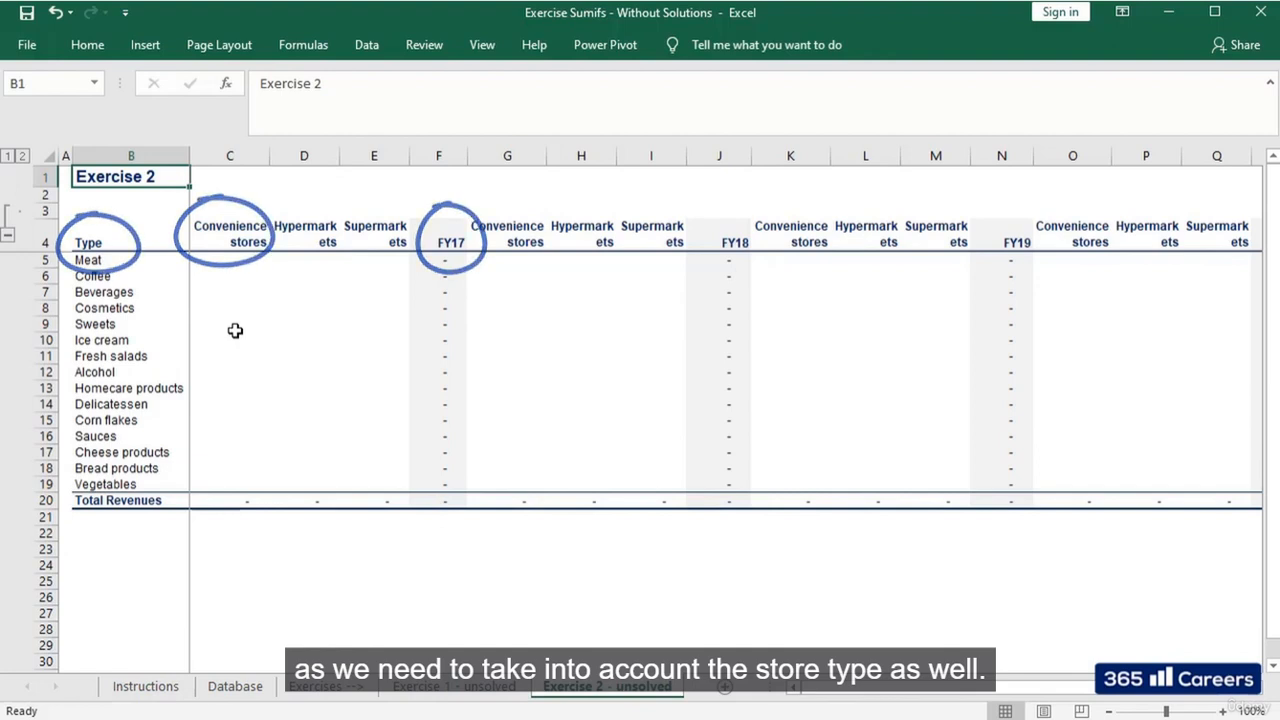
pyautogui.click(241, 210)
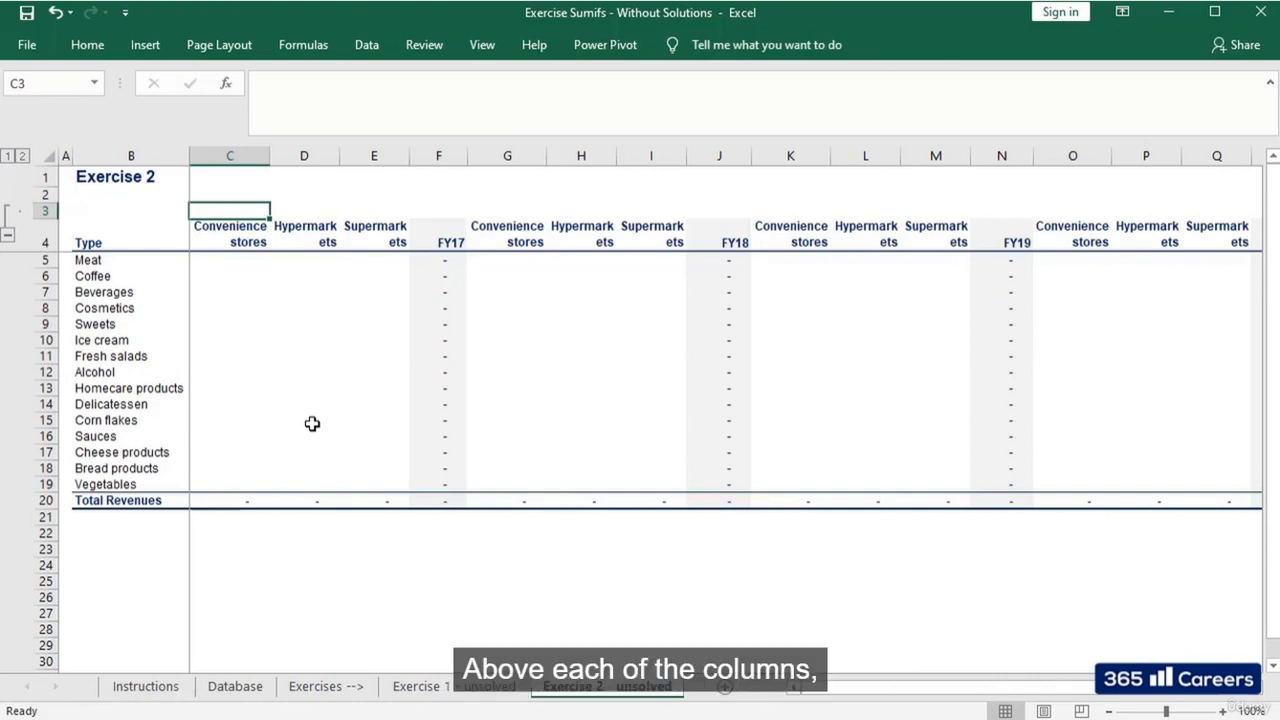
pyautogui.write('2017')
pyautogui.press('Tab')
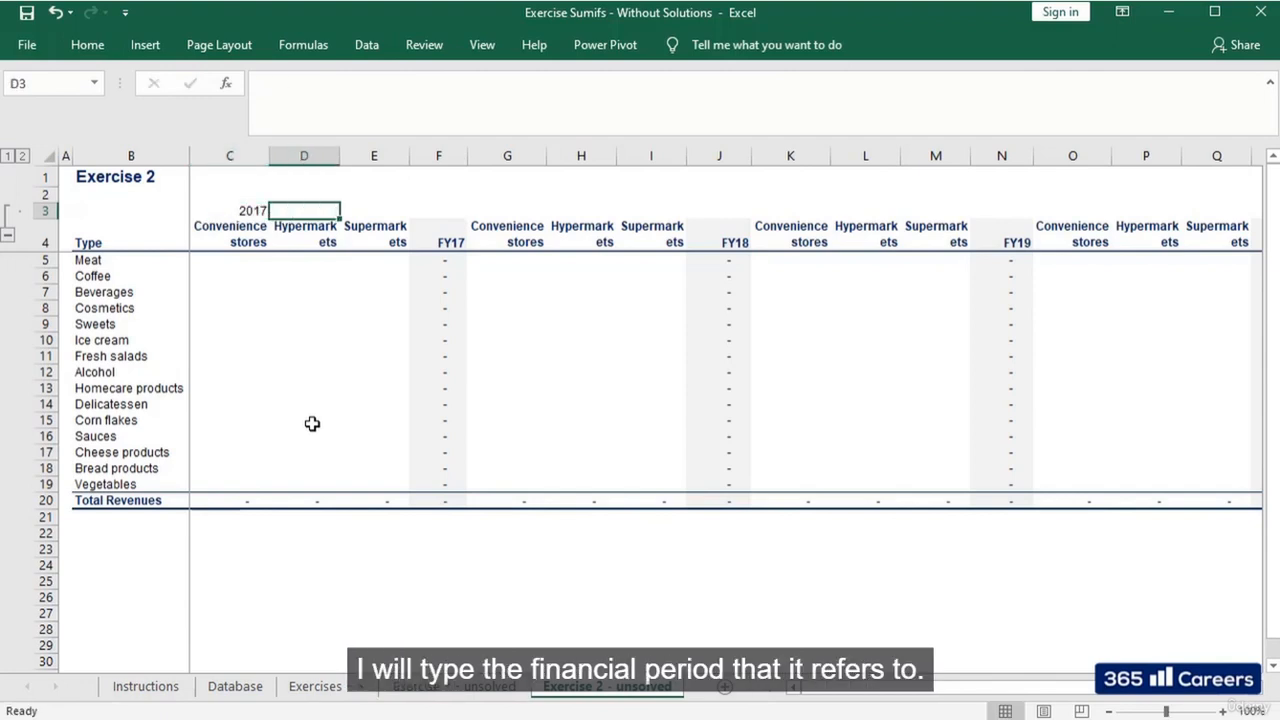
# Step: Copy the 2017 label from C3 into D3:F3, above the remaining FY17 columns
pyautogui.press('Left')
pyautogui.hotkey('ctrl', 'c')
pyautogui.press('Right')
pyautogui.hotkey('shift', 'Right')
pyautogui.hotkey('shift', 'Right')
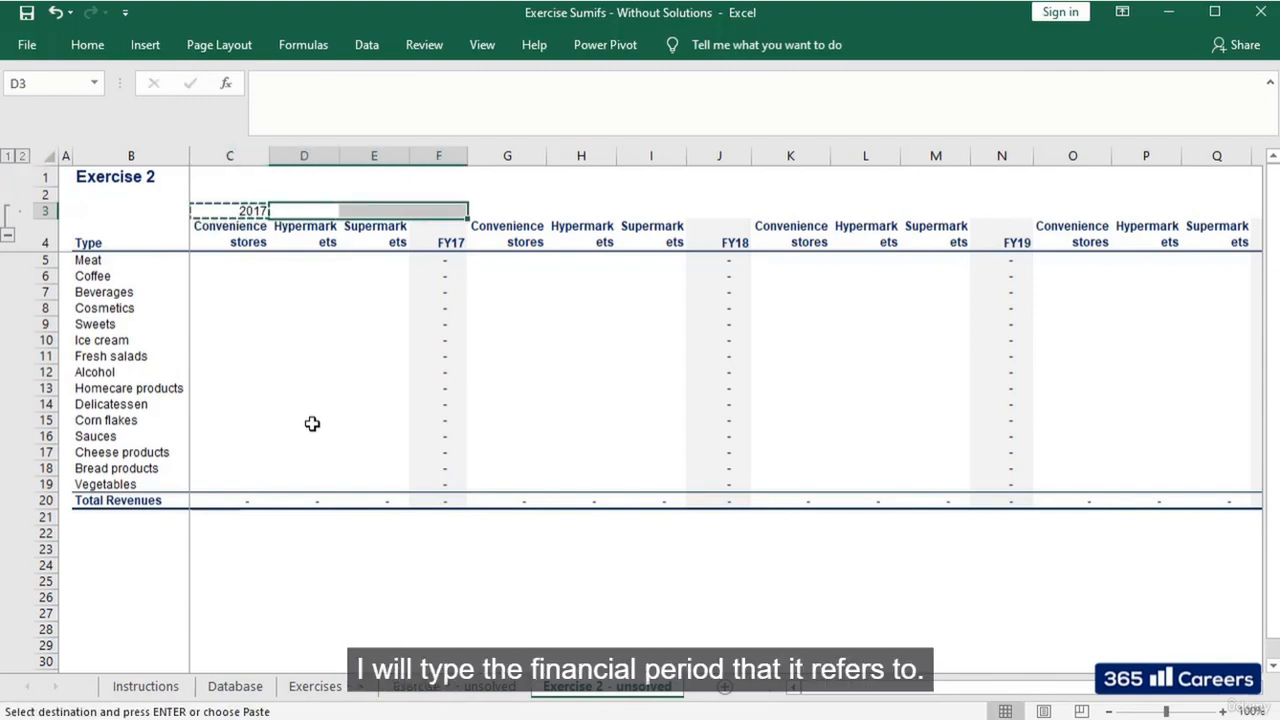
pyautogui.hotkey('ctrl', 'v')
# Step: Enter the formula =C3+1 in G3, above the first FY18 column
pyautogui.press('Right')
pyautogui.press('Right')
pyautogui.press('Right')
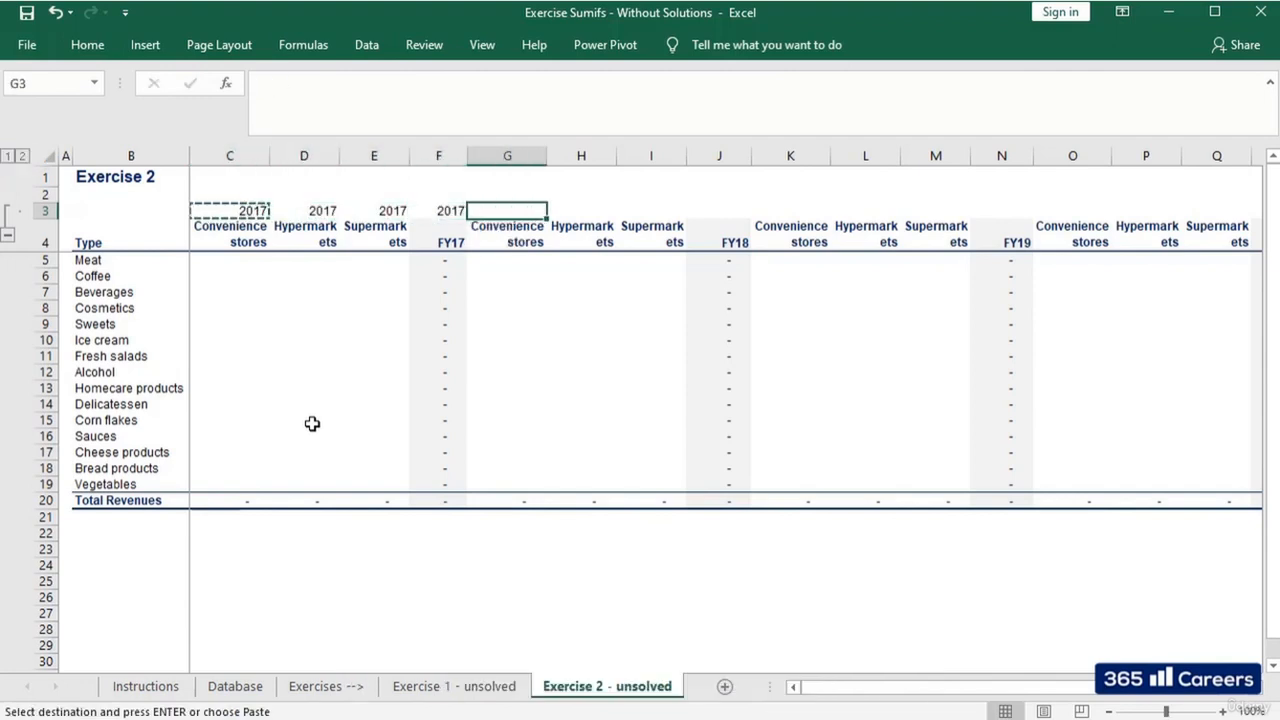
pyautogui.press('Escape')
pyautogui.write('=')
pyautogui.press('Left')
pyautogui.press('Left')
pyautogui.press('Left')
pyautogui.press('Left')
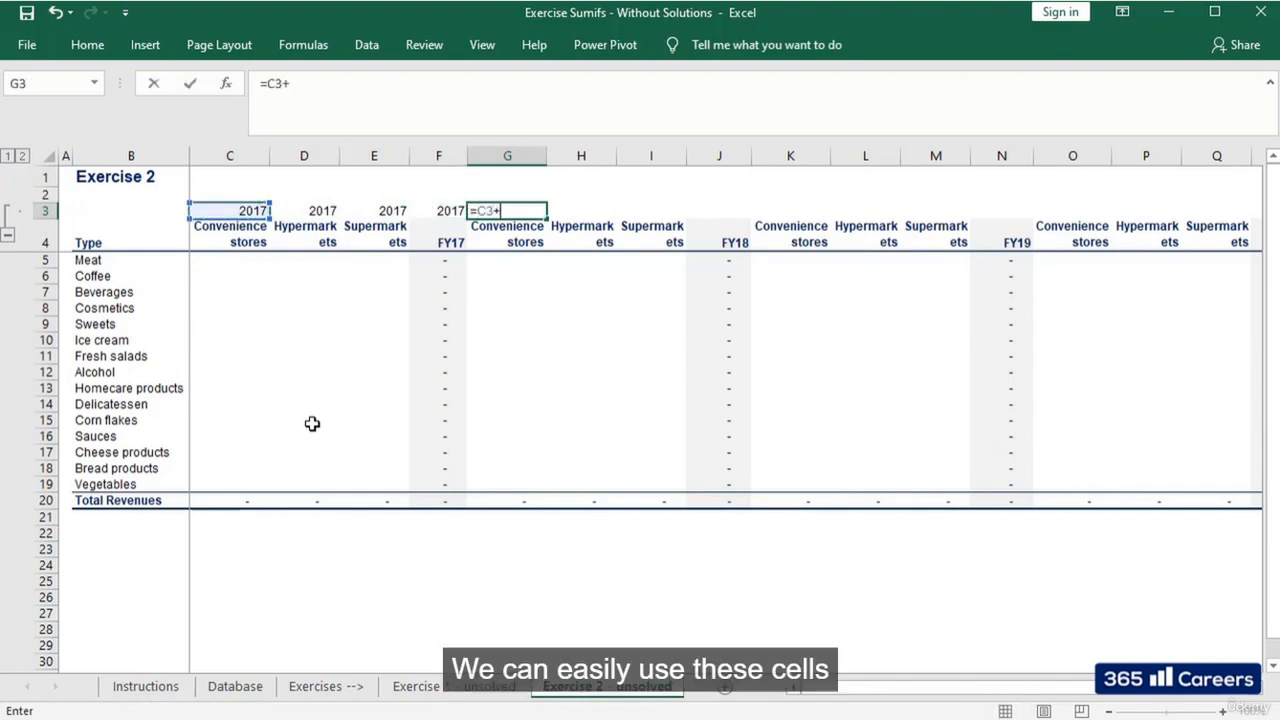
pyautogui.write('+1')
pyautogui.press('Return')
# Step: Copy the year formula from G3 across row 3 to N3, covering the FY18 and FY19 columns
pyautogui.press('Up')
pyautogui.hotkey('ctrl', 'c')
pyautogui.hotkey('shift', 'Right')
pyautogui.hotkey('shift', 'Right')
pyautogui.hotkey('shift', 'Right')
pyautogui.hotkey('shift', 'Right')
pyautogui.hotkey('shift', 'Right')
pyautogui.hotkey('shift', 'Right')
pyautogui.hotkey('shift', 'Right')
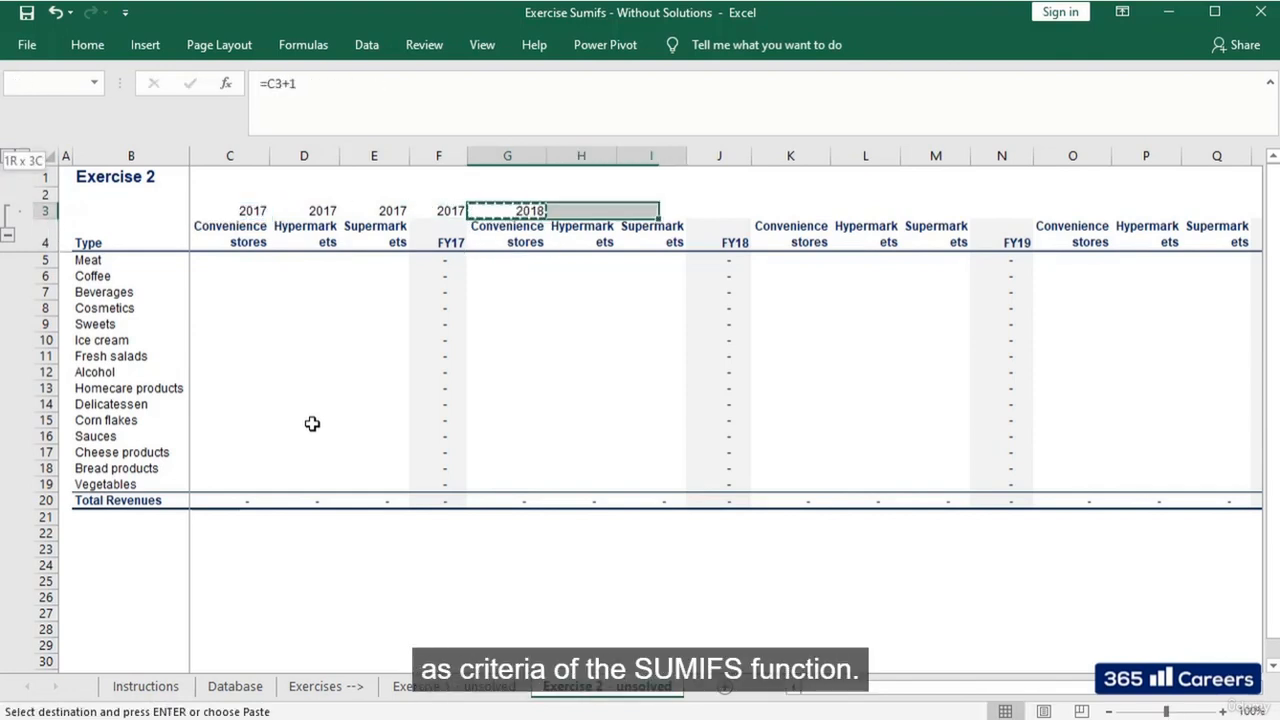
pyautogui.hotkey('ctrl', 'v')
# Step: Enter the period label 2020 H1 in O3, above the last Convenience stores column
pyautogui.hotkey('ctrl', 'Right')
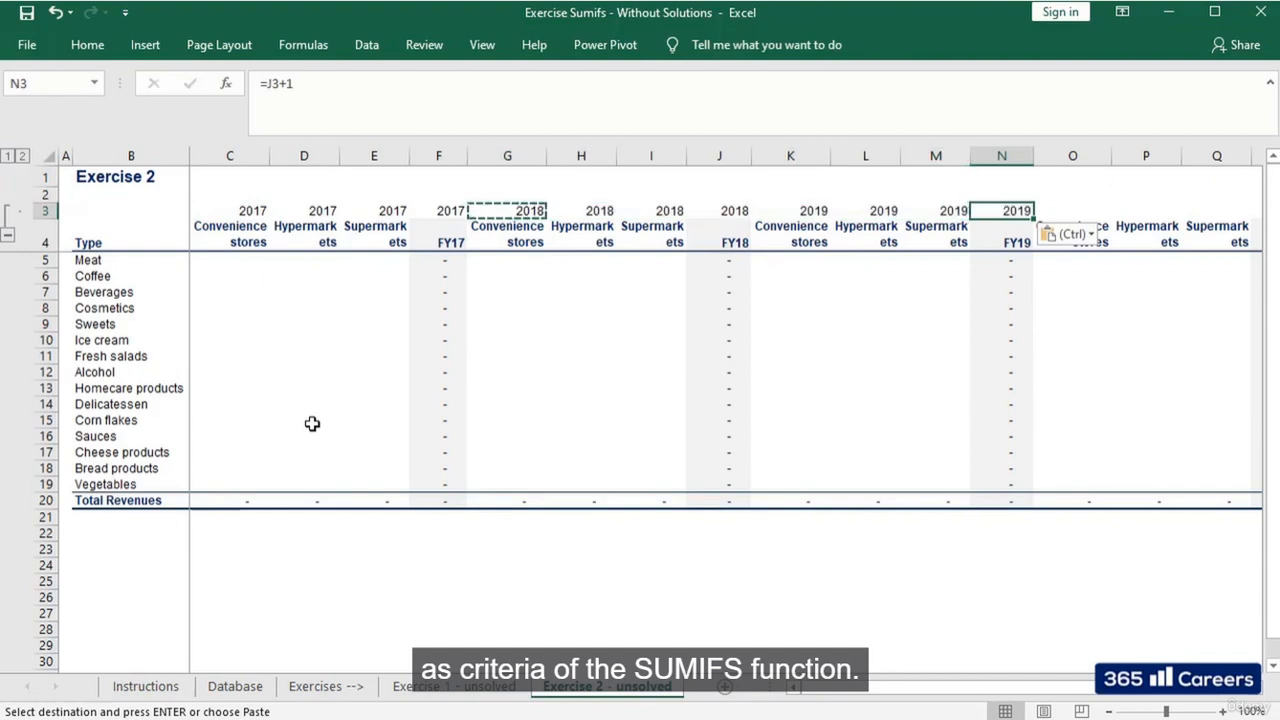
pyautogui.press('Right')
pyautogui.write('2020')
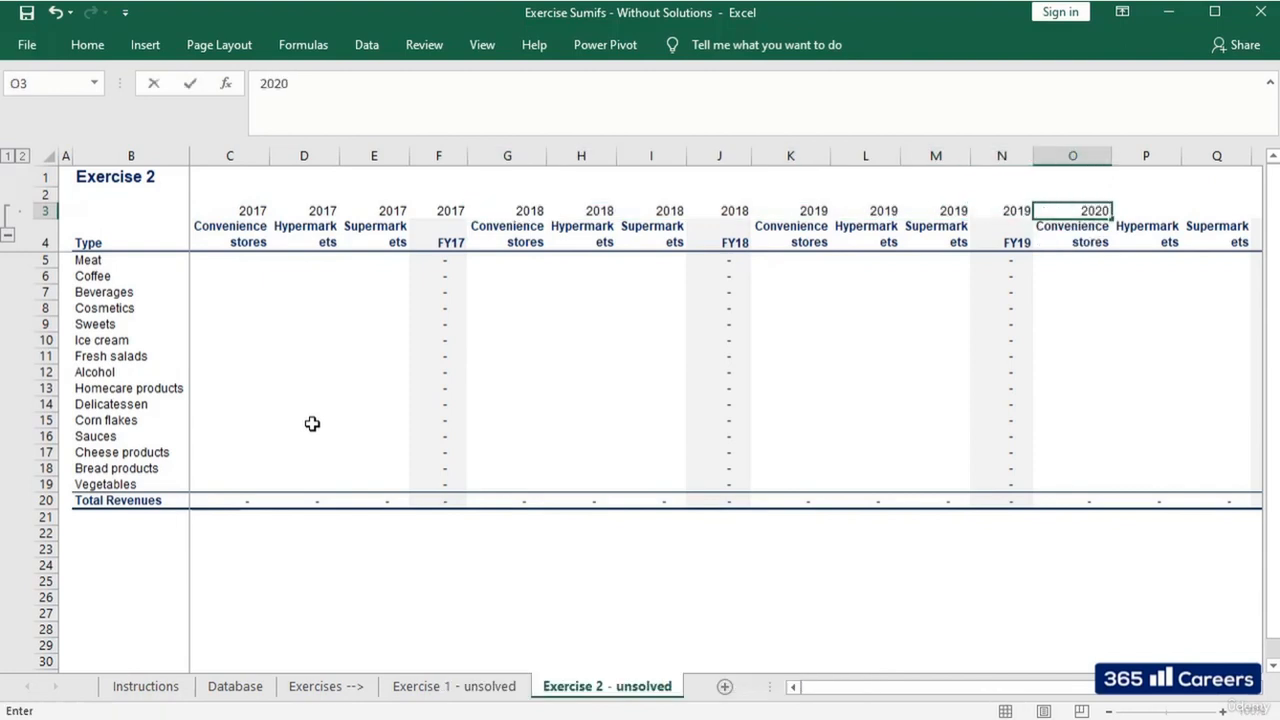
pyautogui.write(' H1')
pyautogui.press('Return')
# Step: Copy the 2020 H1 label from O3 into P3:R3, above the remaining 6M20 columns
pyautogui.press('Up')
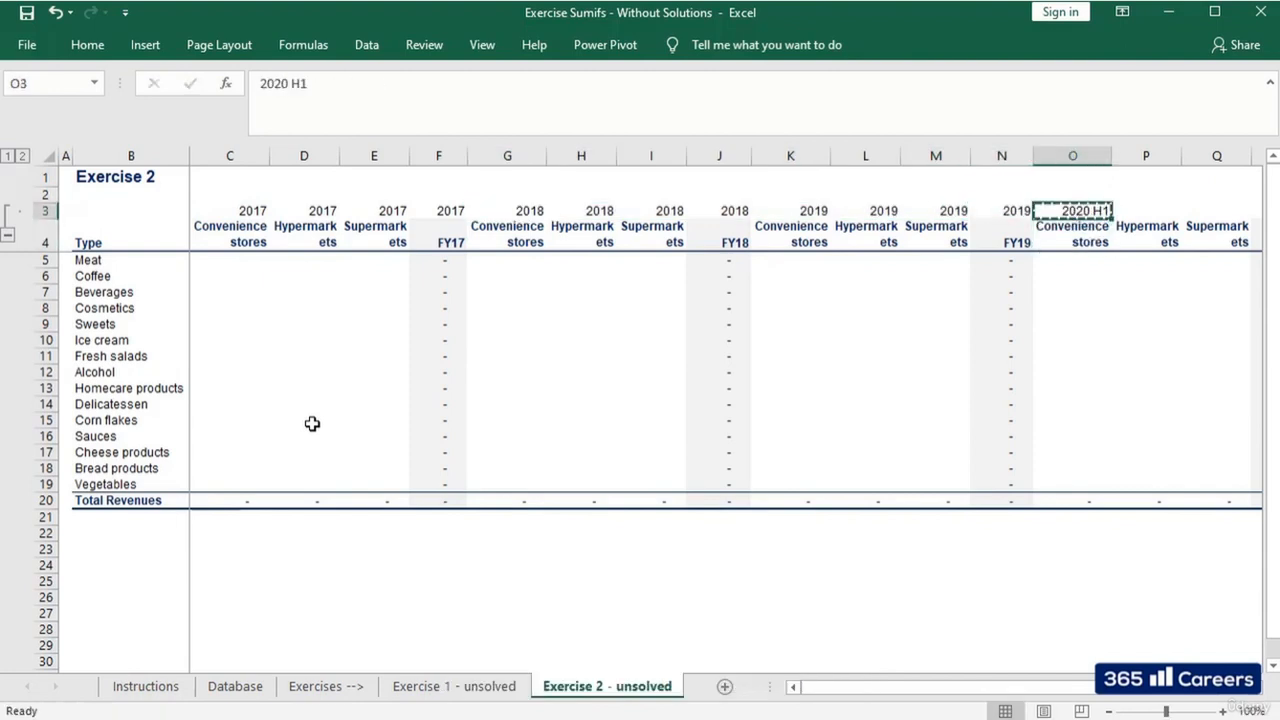
pyautogui.hotkey('ctrl', 'c')
pyautogui.hotkey('shift', 'Right')
pyautogui.hotkey('shift', 'Right')
pyautogui.hotkey('shift', 'Right')
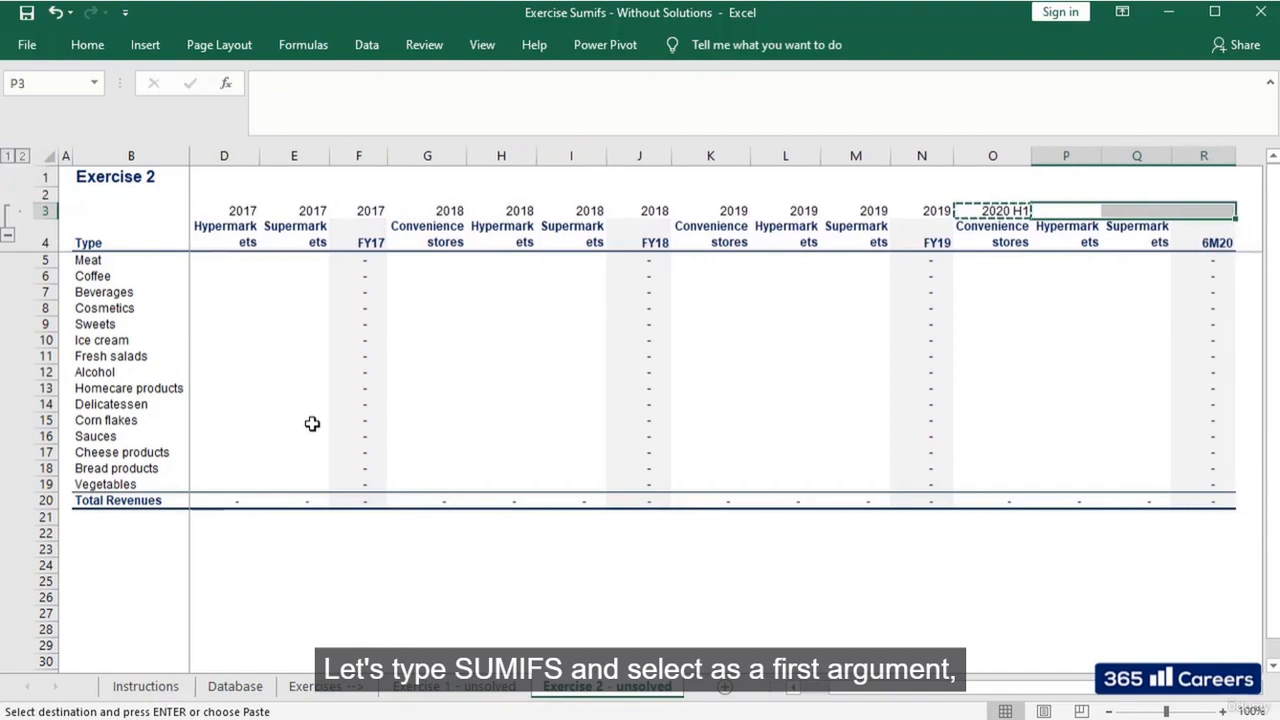
pyautogui.hotkey('ctrl', 'v')
# Step: Start a SUMIFS formula in C5, the Meat cell for 2017 Convenience stores, with Database!$J:$J (Revenue) as the sum range
pyautogui.press('Left')
pyautogui.press('Left')
pyautogui.press('Left')
pyautogui.press('Left')
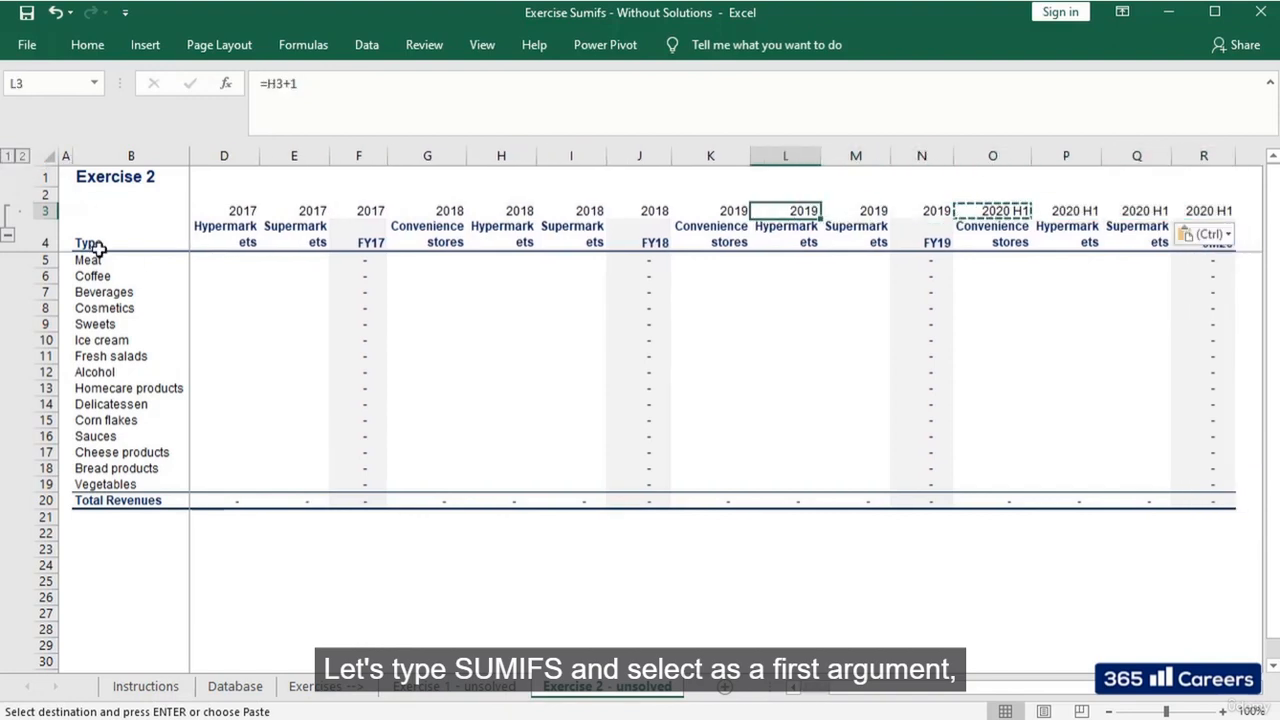
pyautogui.click(99, 258)
pyautogui.press('Right')
pyautogui.press('Escape')
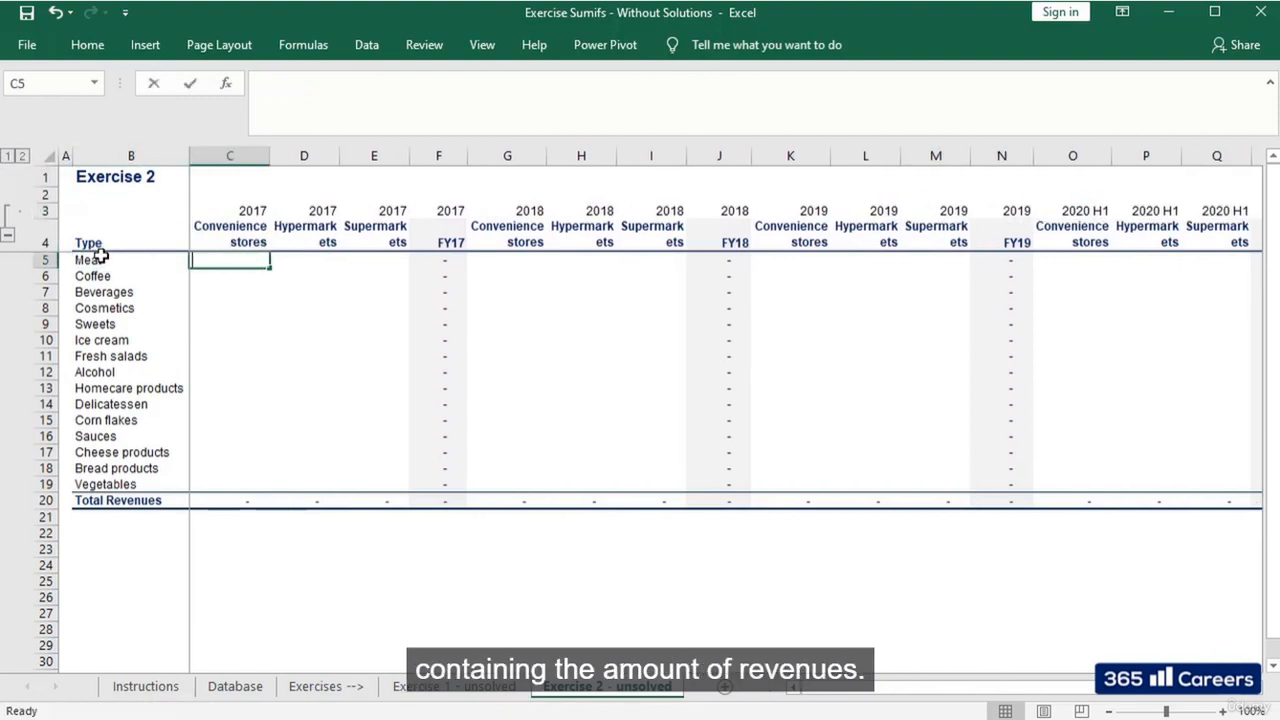
pyautogui.write('=SUMI')
pyautogui.press('Down')
pyautogui.press('Tab')
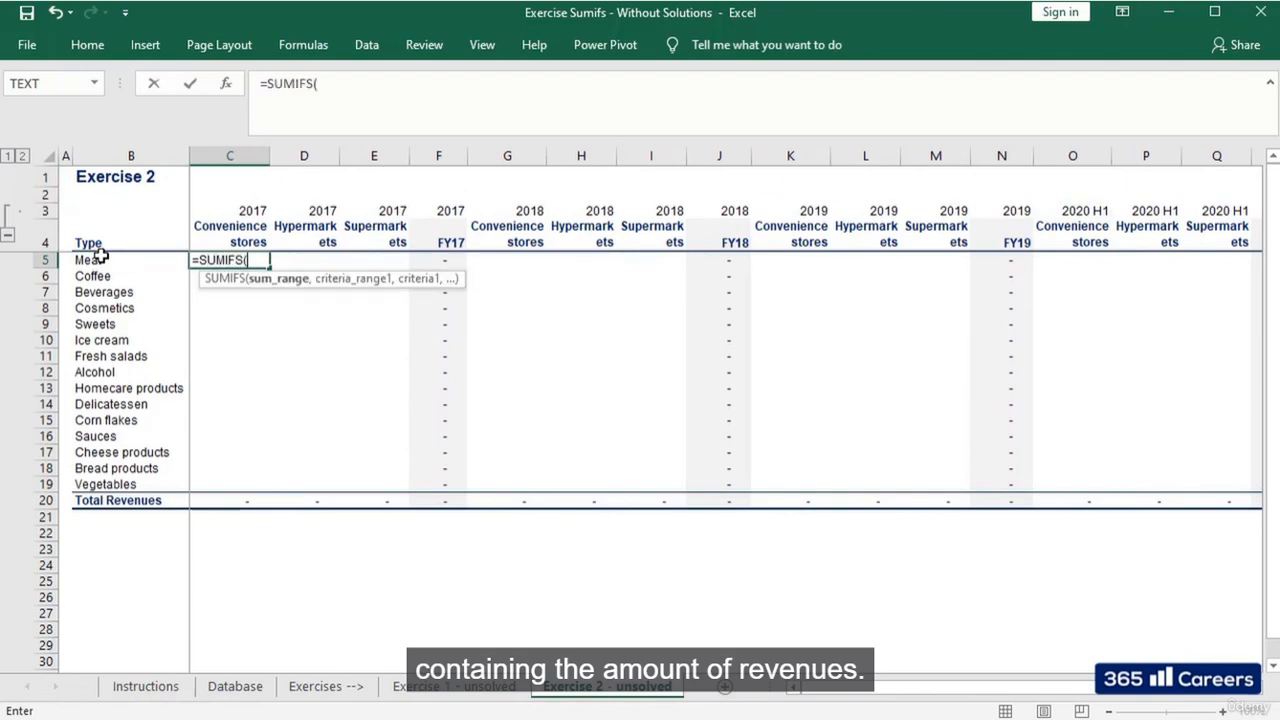
pyautogui.click(232, 687)
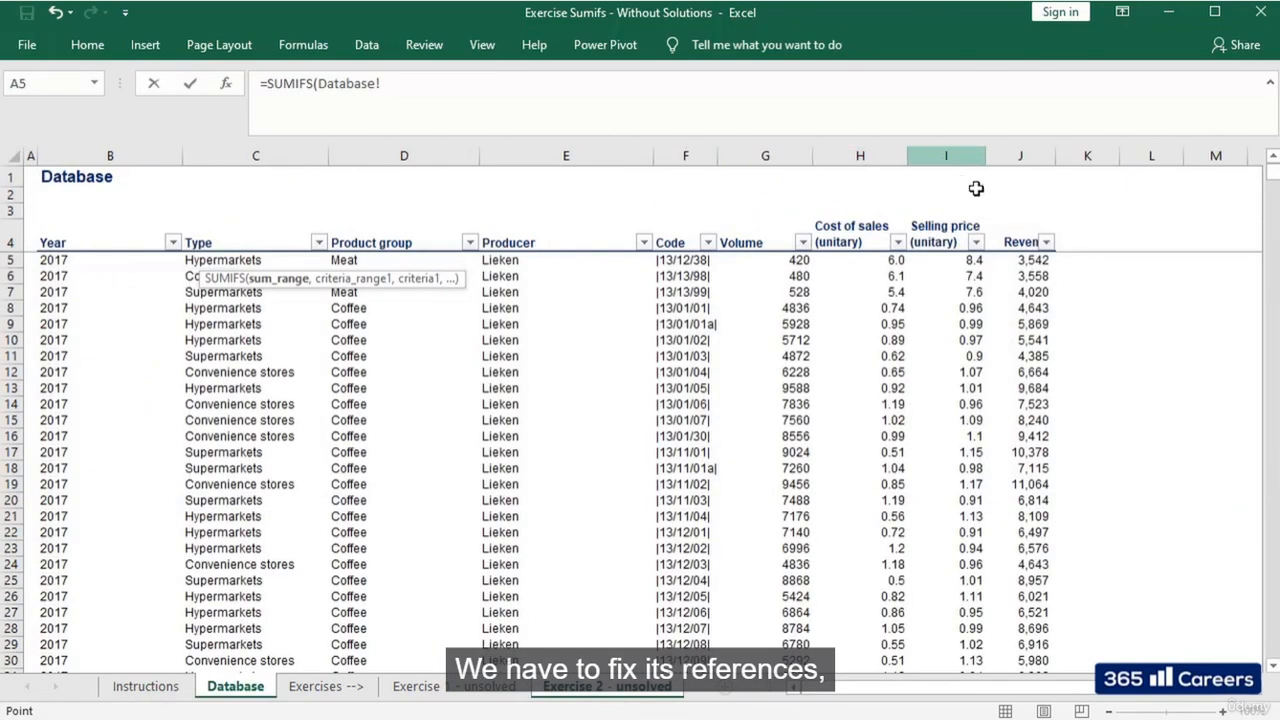
pyautogui.click(1019, 150)
pyautogui.press('F4')
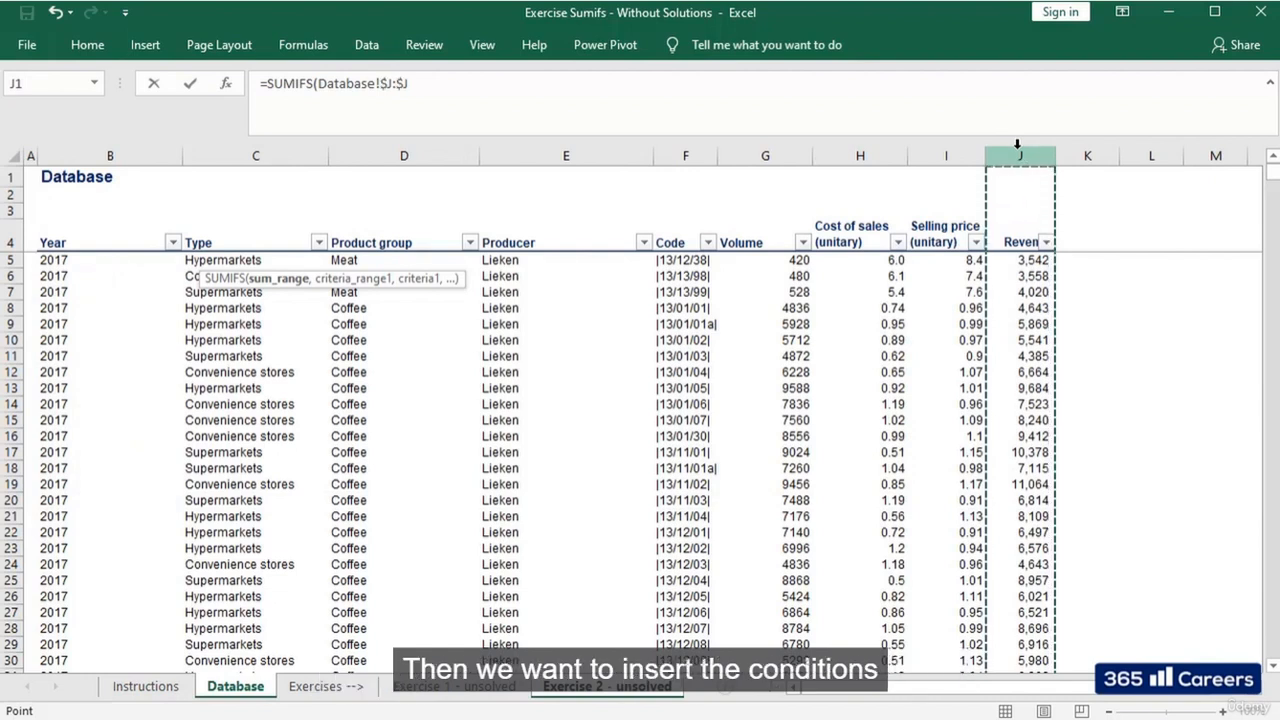
# Step: Add the product group condition to the SUMIFS formula, with Database!$D:$D as criteria range and $B5 of Exercise 2 as criterion
pyautogui.write(',')
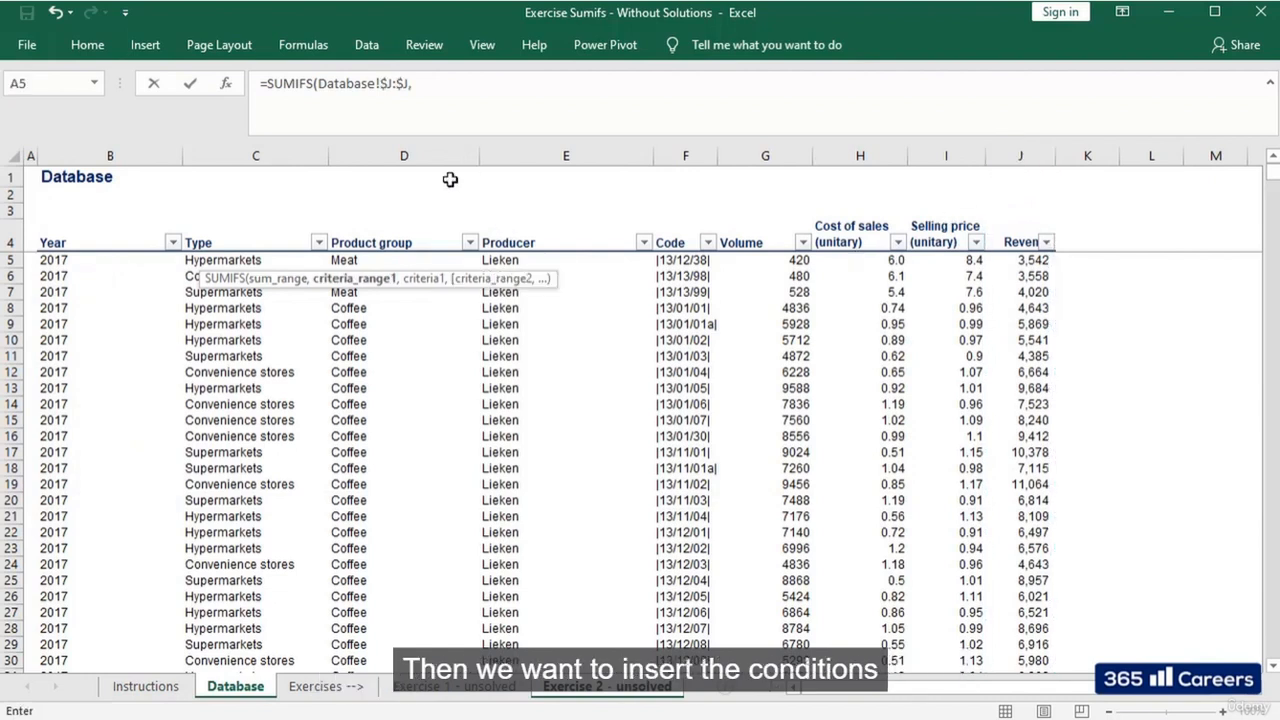
pyautogui.click(437, 157)
pyautogui.press('F4')
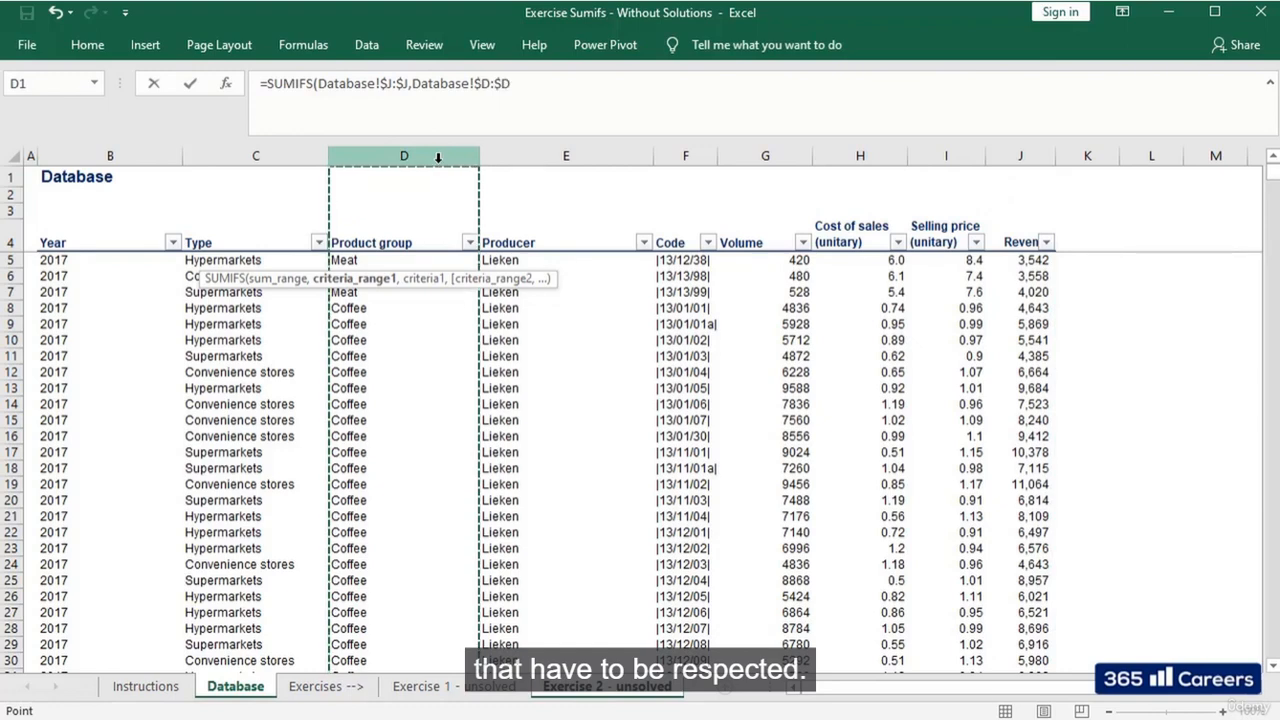
pyautogui.write(',')
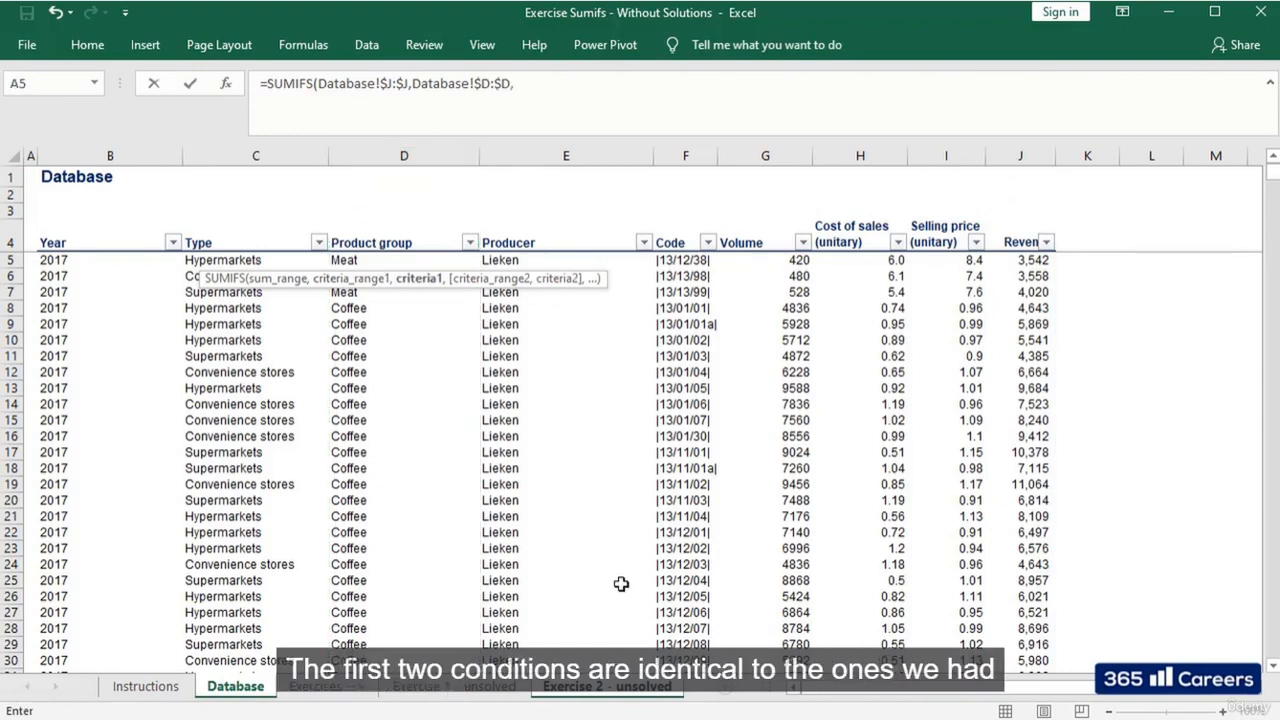
pyautogui.click(591, 690)
pyautogui.click(128, 261)
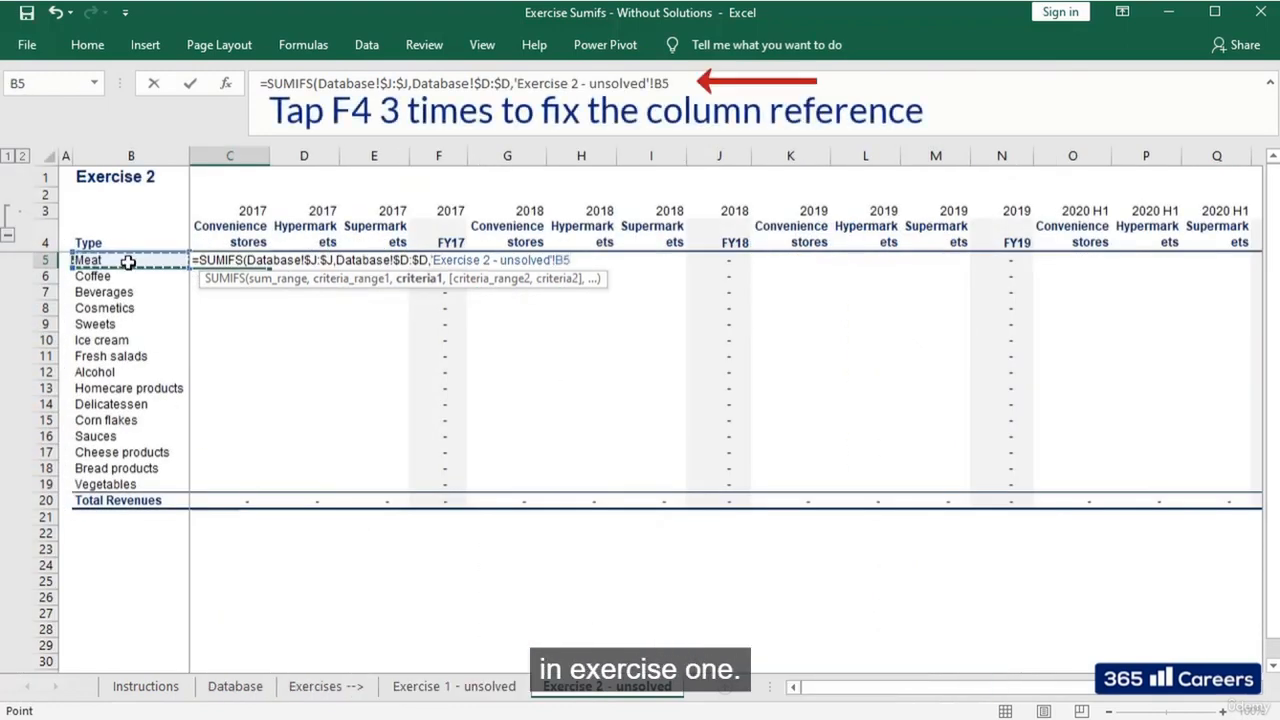
pyautogui.write(',')
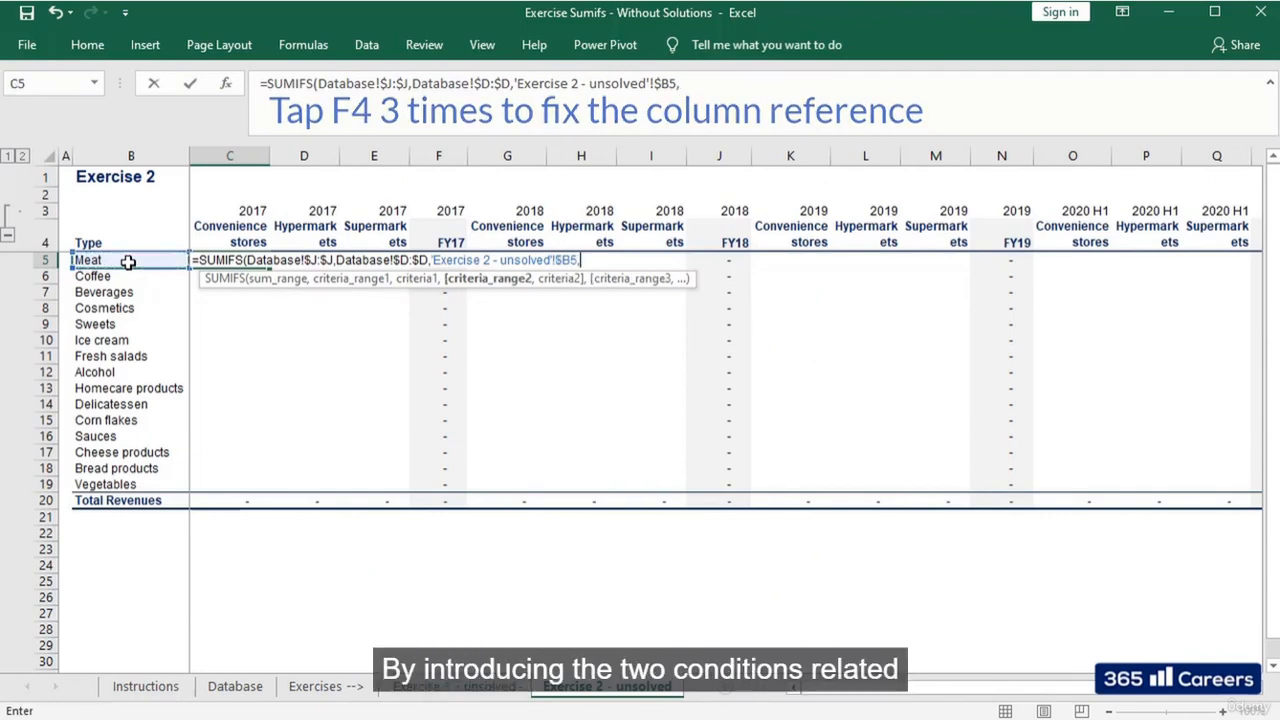
# Step: Add the year condition to the SUMIFS formula, with Database!$B:$B as criteria range and C$3 of Exercise 2 as criterion
pyautogui.click(229, 699)
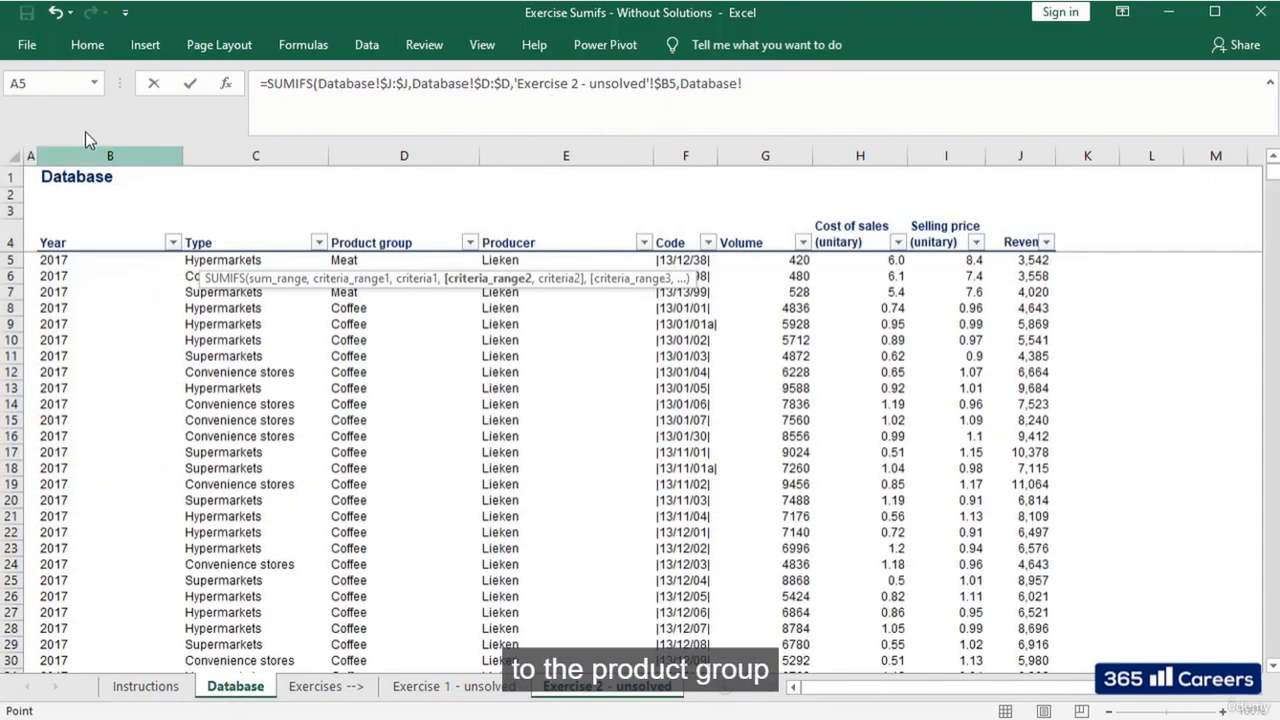
pyautogui.click(123, 155)
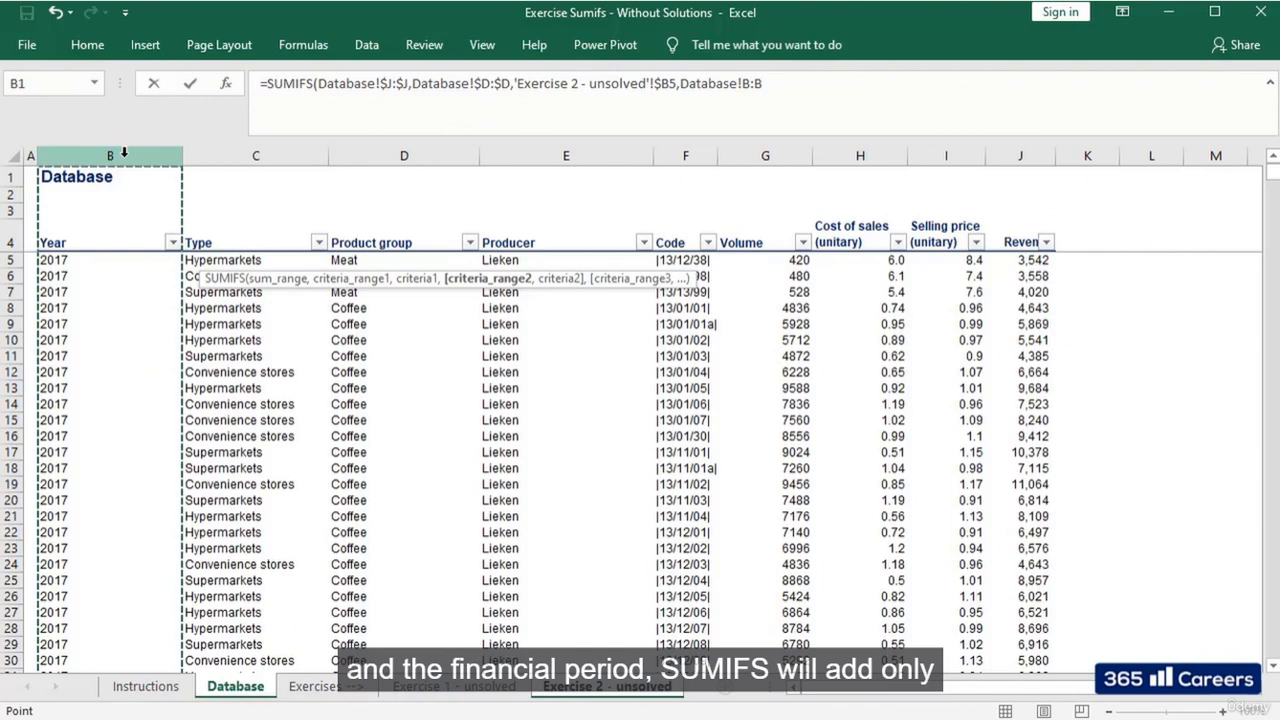
pyautogui.write(',')
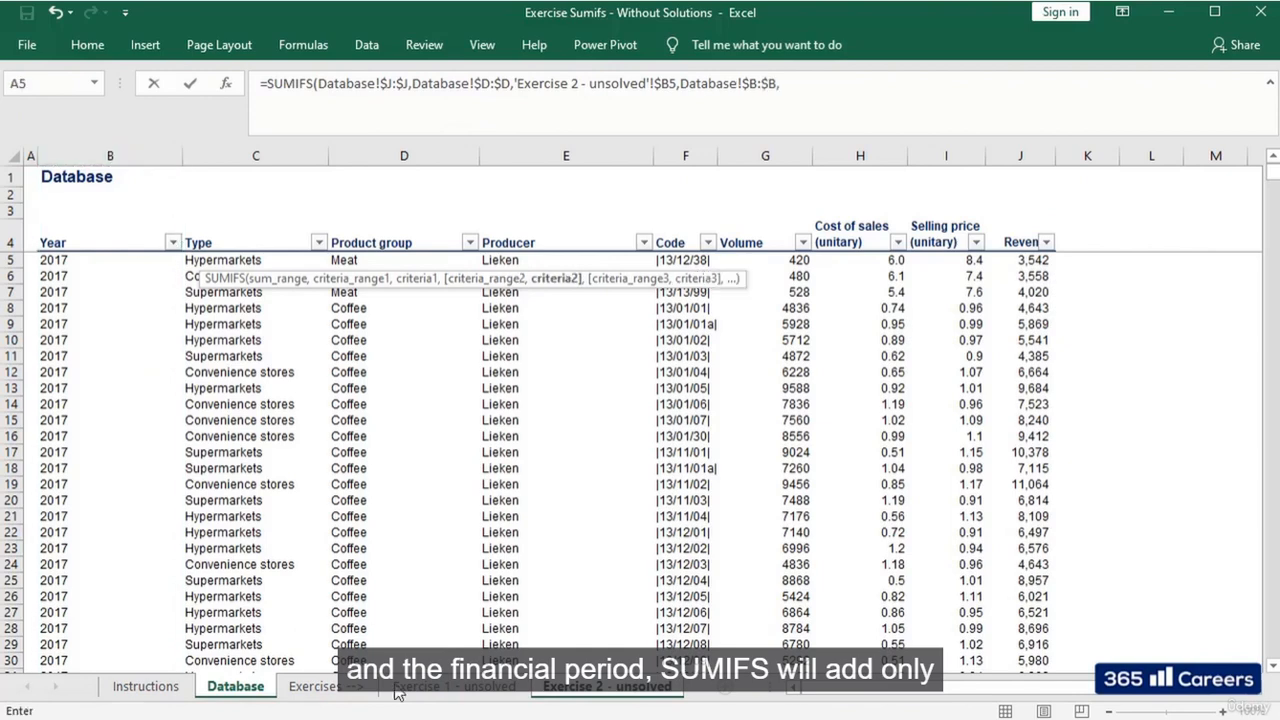
pyautogui.click(549, 688)
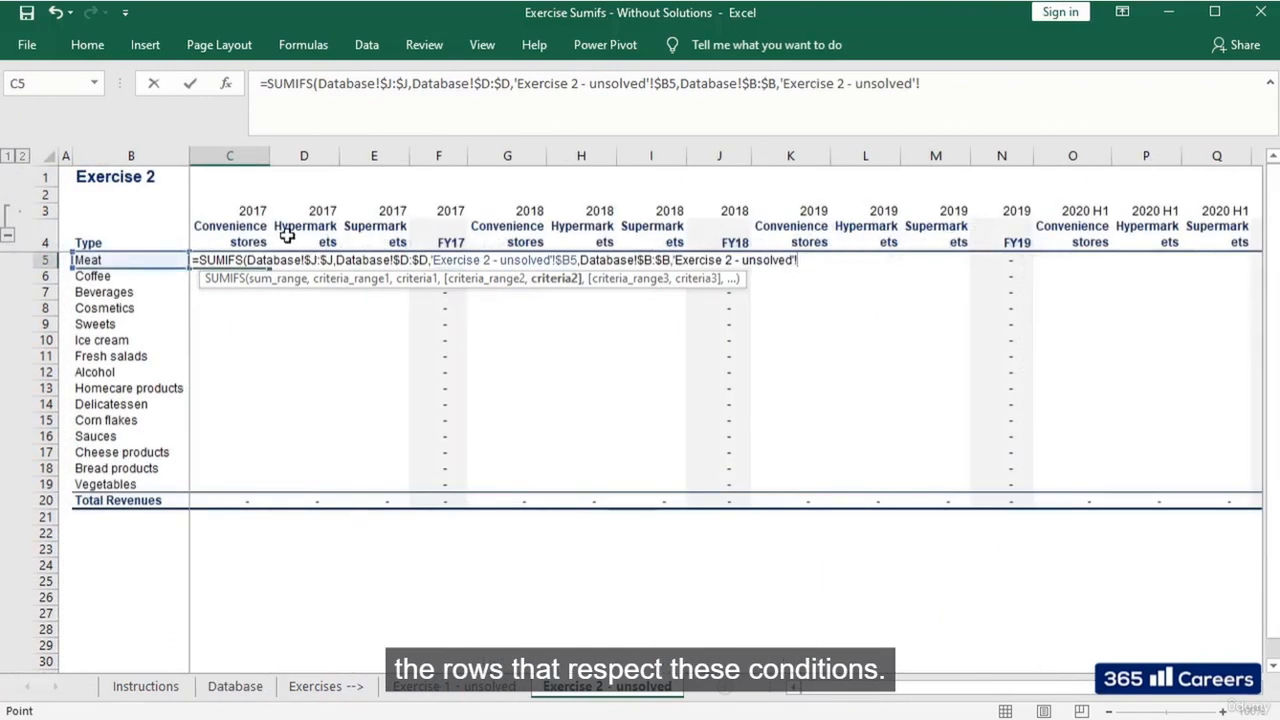
pyautogui.click(257, 213)
pyautogui.press('F4')
pyautogui.press('F4')
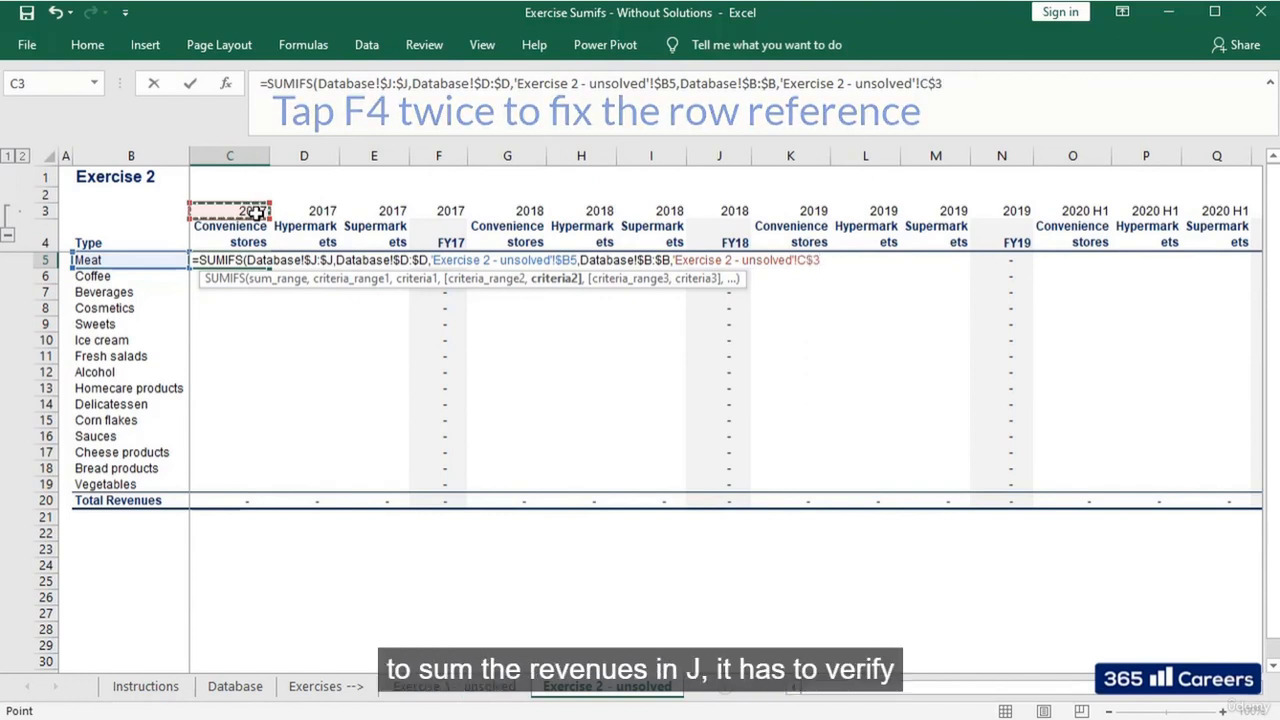
pyautogui.write(',')
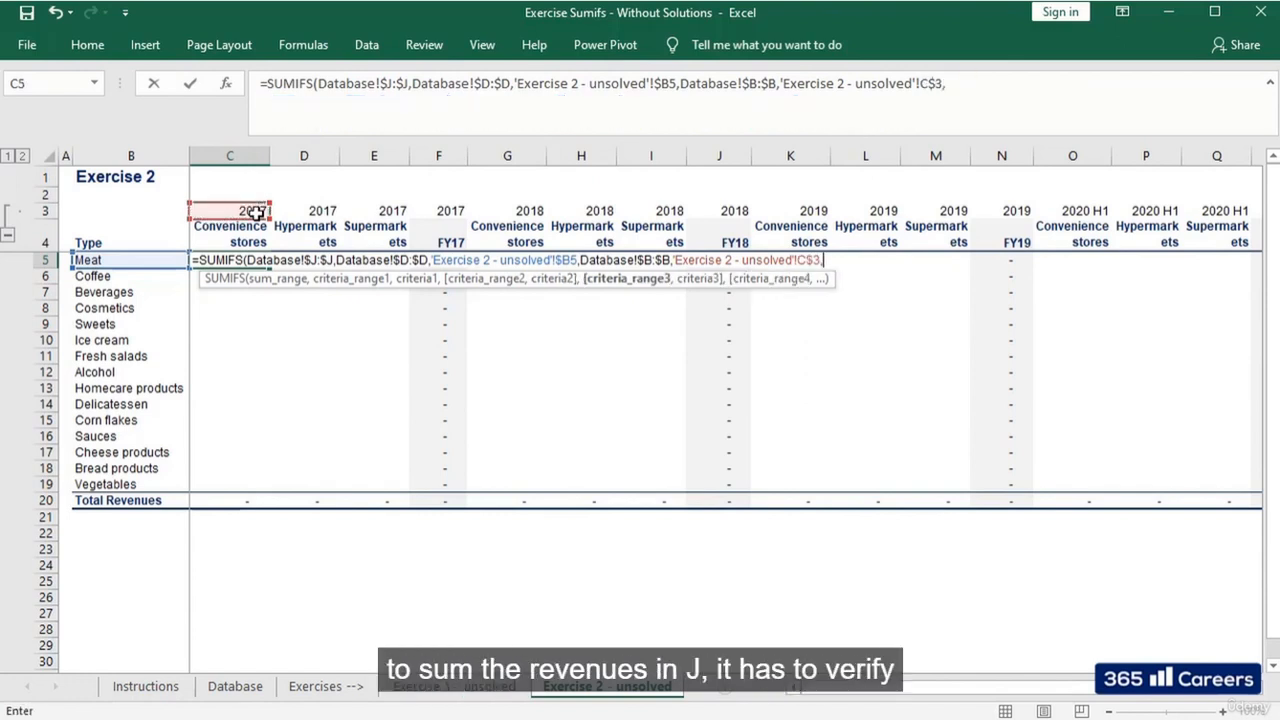
# Step: Add the store type condition with Database!$C:$C and criterion C$4 of Exercise 2, and complete the SUMIFS formula in C5
pyautogui.click(235, 686)
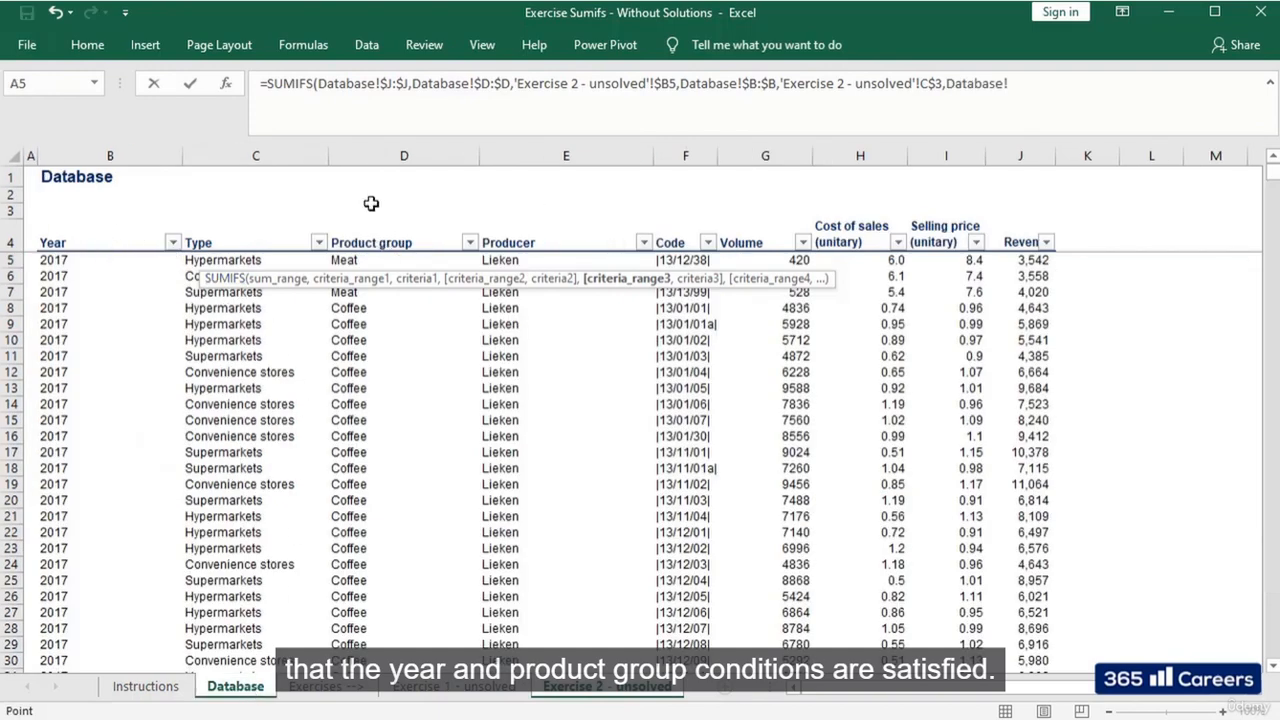
pyautogui.click(255, 153)
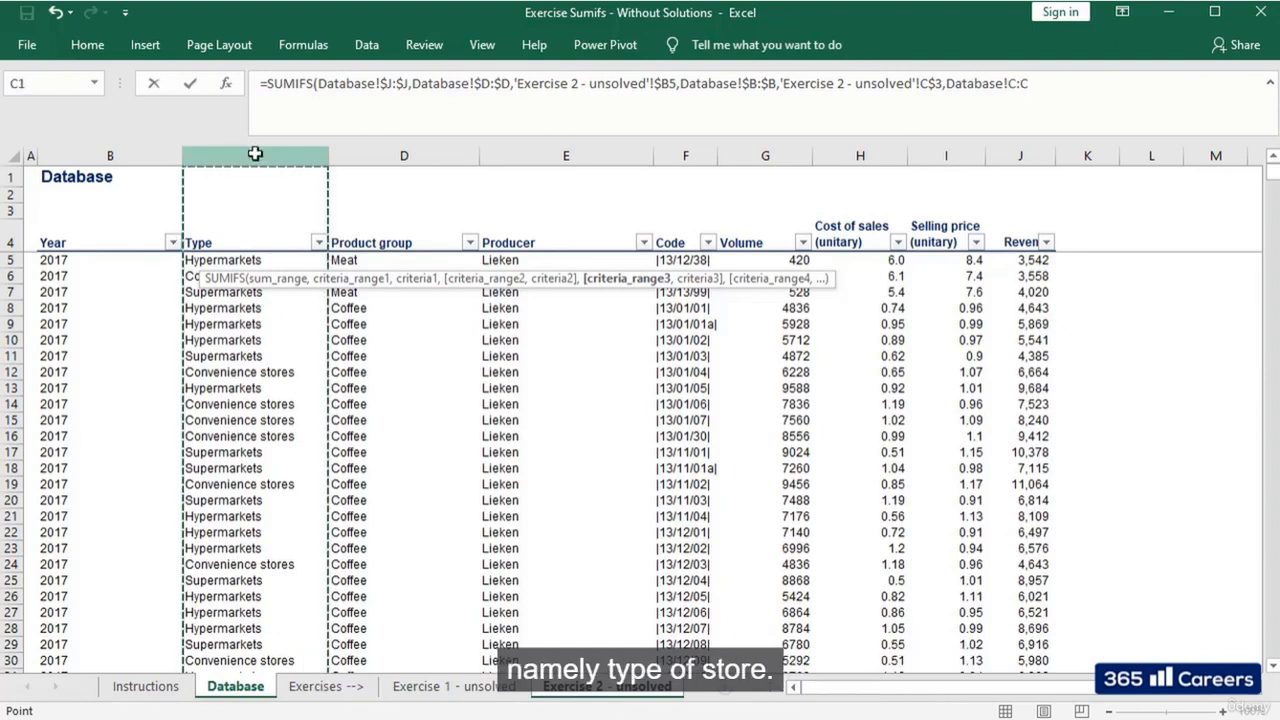
pyautogui.press('F4')
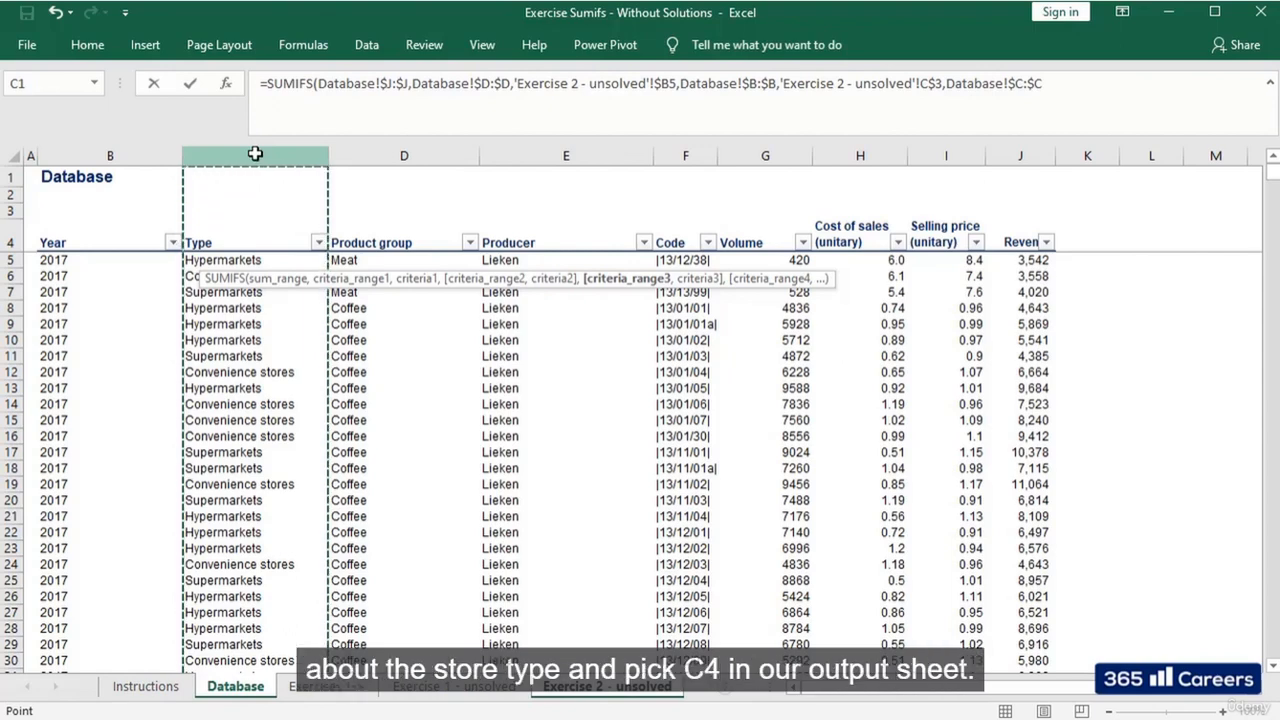
pyautogui.write(',')
pyautogui.click(578, 688)
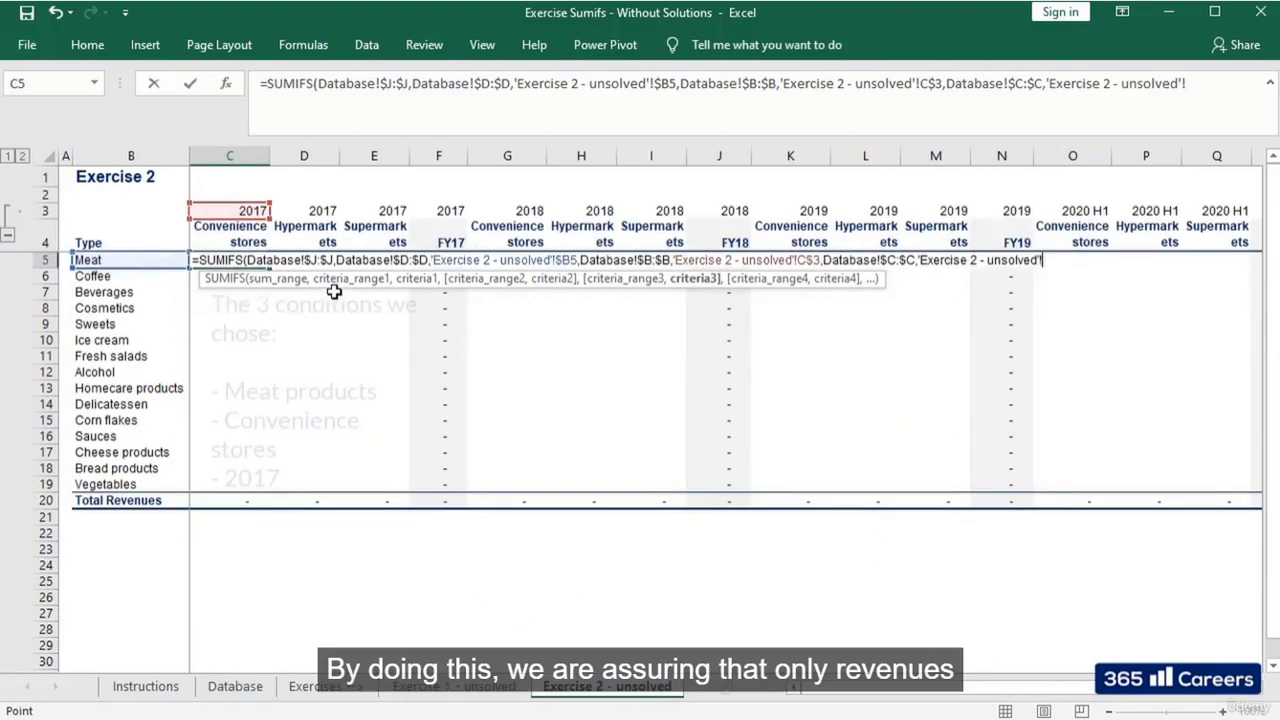
pyautogui.click(244, 237)
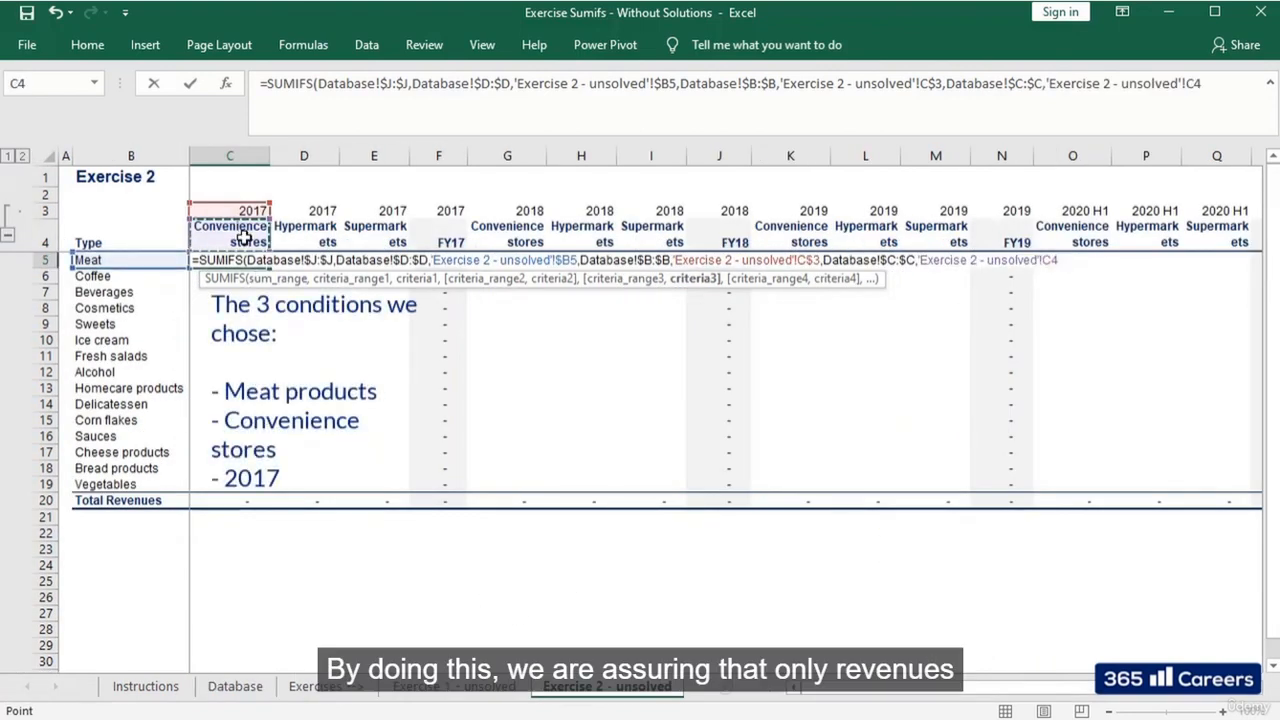
pyautogui.press('F4')
pyautogui.press('F4')
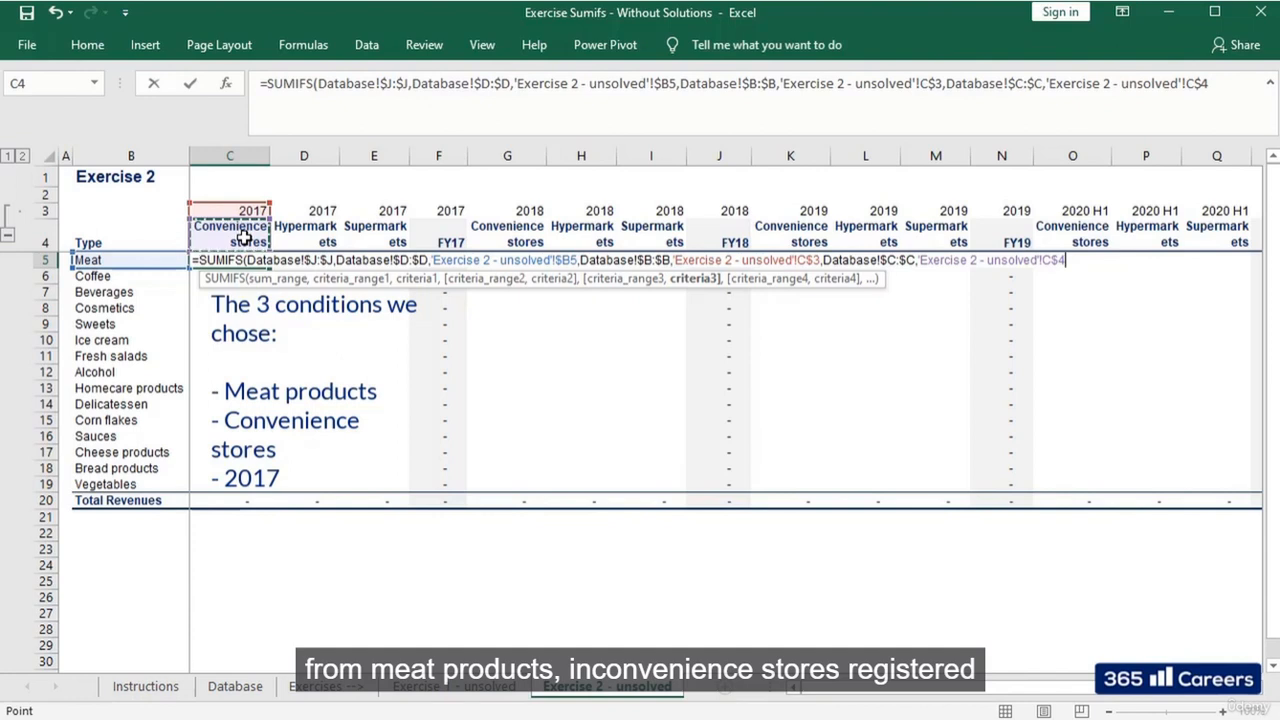
pyautogui.write(')')
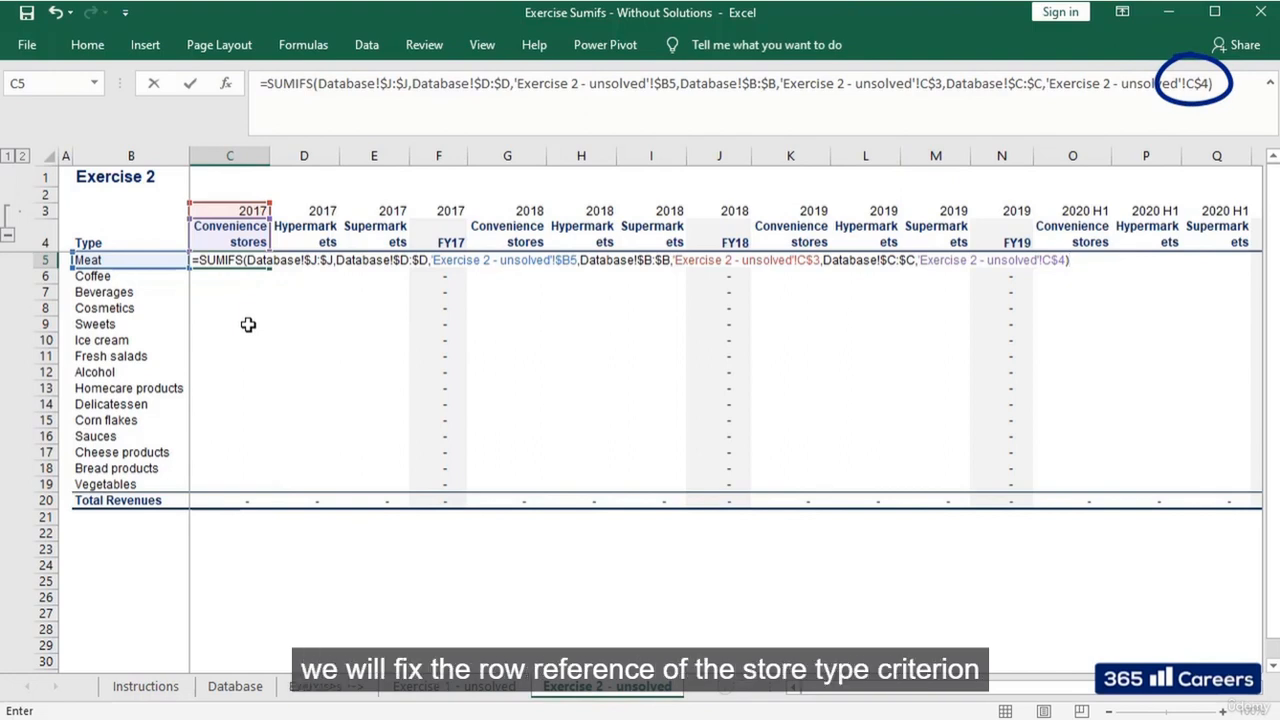
pyautogui.press('Return')
pyautogui.press('Up')
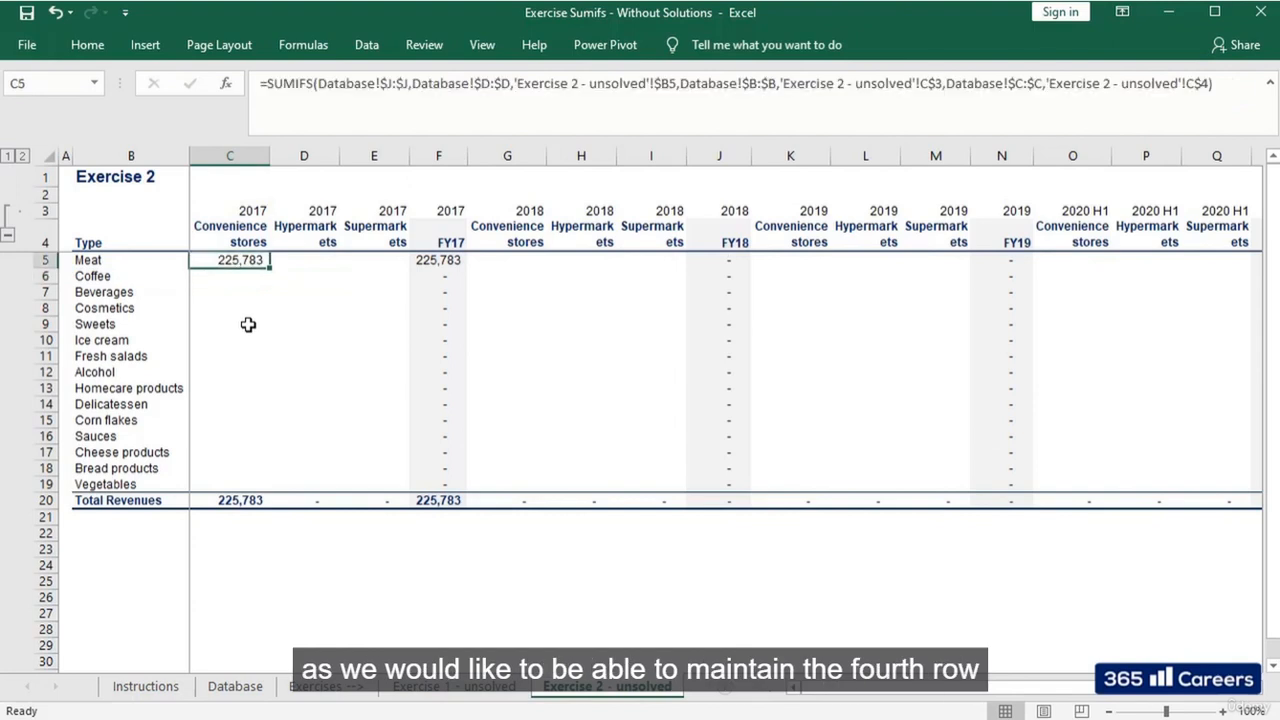
# Step: Copy the SUMIFS formula from C5 across C5:E19, covering all product groups and the three 2017 store types
pyautogui.hotkey('ctrl', 'c')
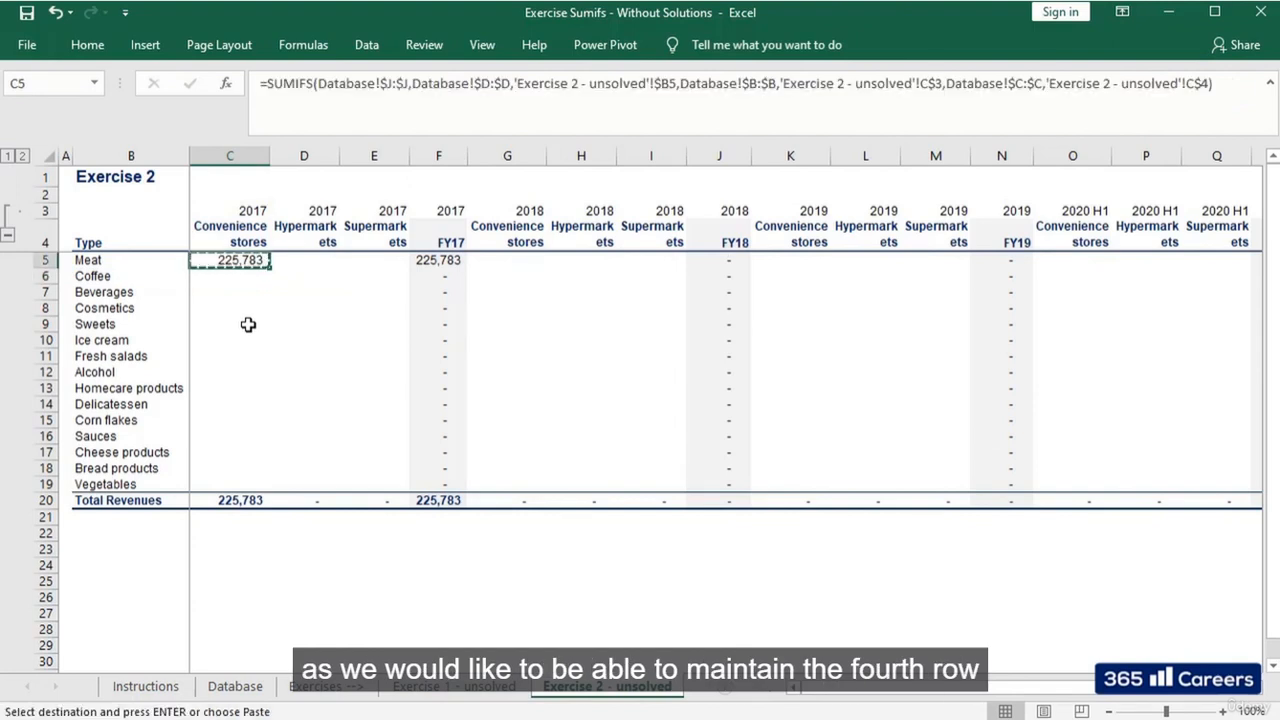
pyautogui.hotkey('shift', 'Right')
pyautogui.hotkey('shift', 'Right')
pyautogui.hotkey('shift', 'Down')
pyautogui.hotkey('shift', 'Down')
pyautogui.hotkey('shift', 'Down')
pyautogui.hotkey('shift', 'Down')
pyautogui.hotkey('shift', 'Down')
pyautogui.hotkey('shift', 'Down')
pyautogui.hotkey('shift', 'Down')
pyautogui.hotkey('shift', 'Down')
pyautogui.hotkey('shift', 'Down')
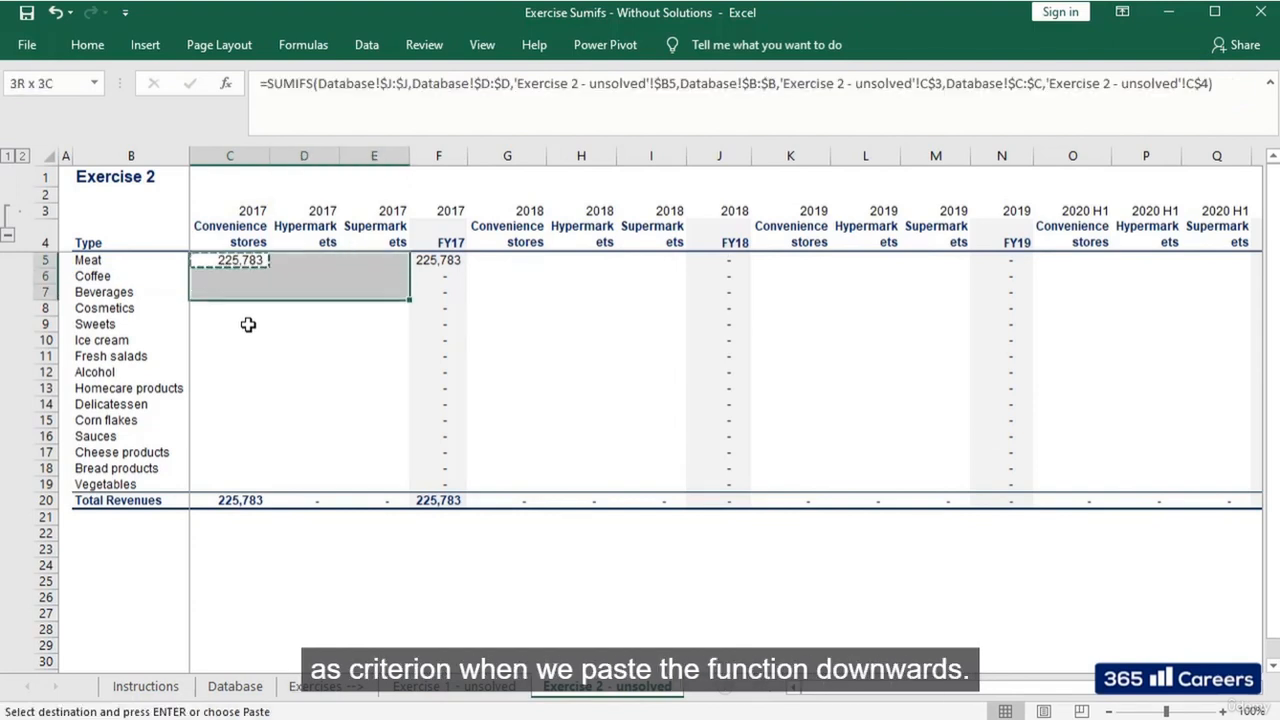
pyautogui.hotkey('shift', 'Down')
pyautogui.hotkey('shift', 'Down')
pyautogui.hotkey('shift', 'Down')
pyautogui.hotkey('shift', 'Down')
pyautogui.hotkey('shift', 'Down')
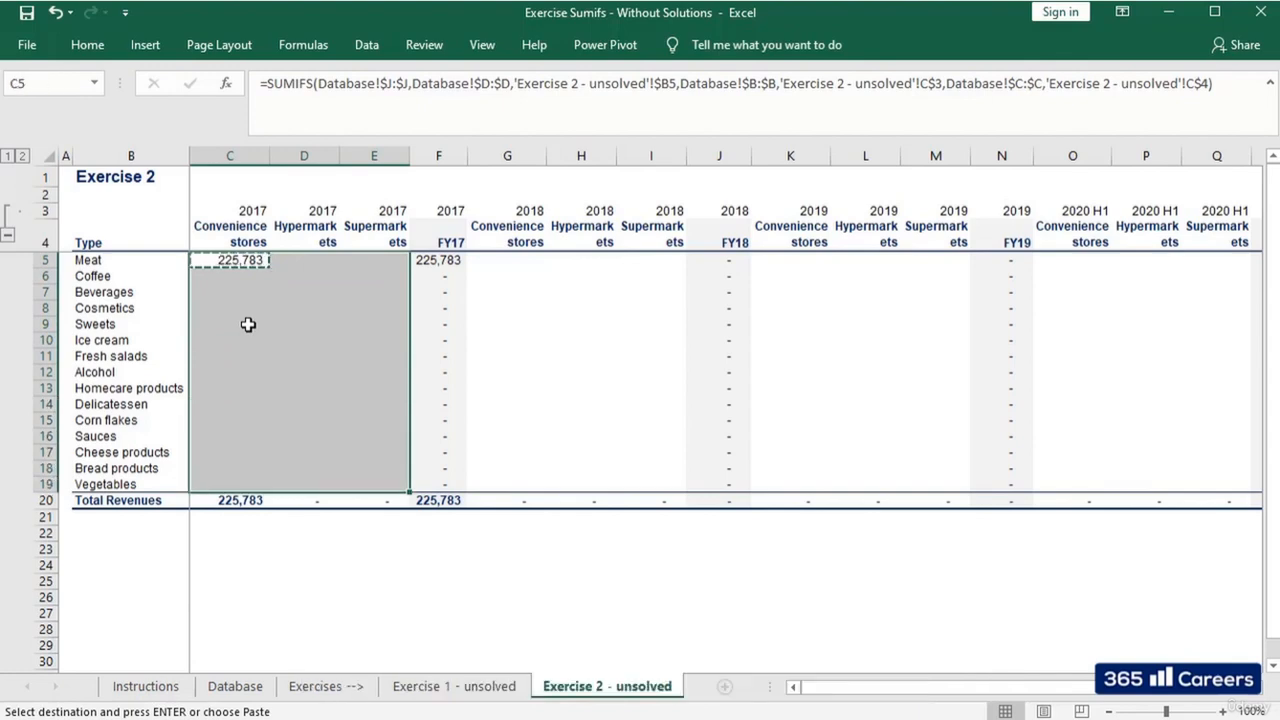
pyautogui.hotkey('ctrl', 'v')
# Step: Check the cell references of the copied SUMIFS formula in E9, the Sweets row for Supermarkets
pyautogui.press('Down')
pyautogui.press('Right')
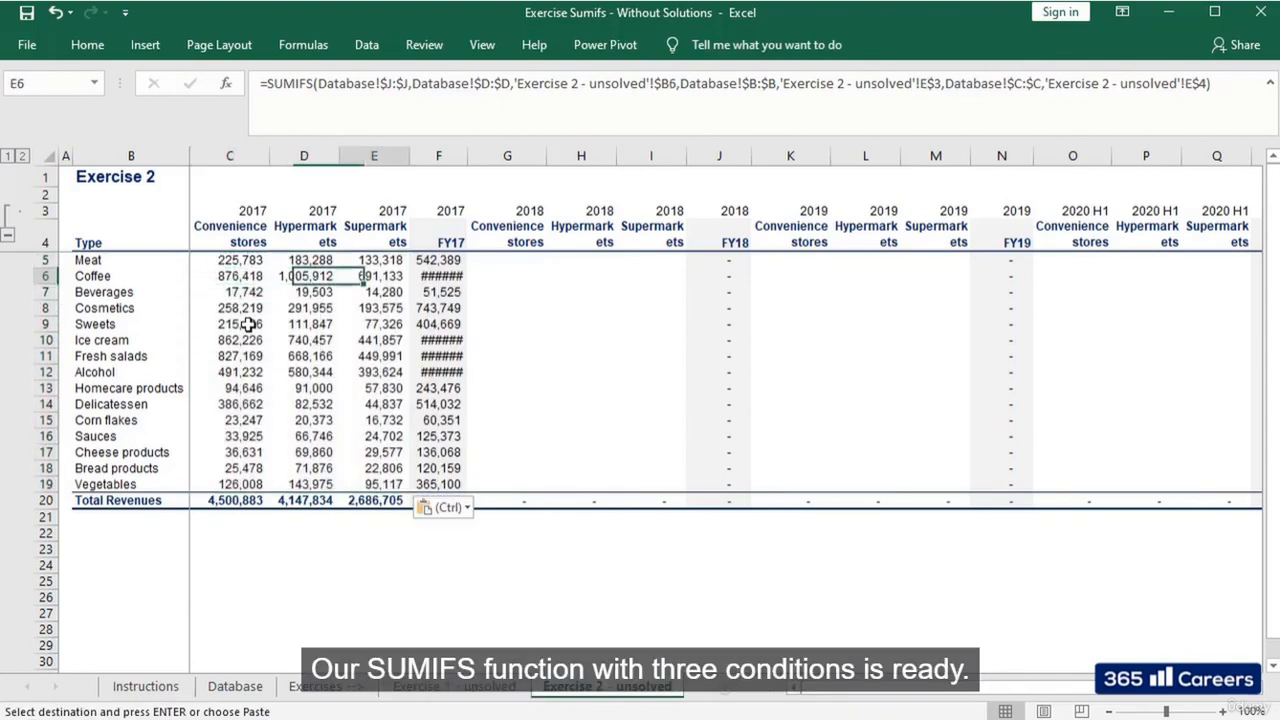
pyautogui.press('Right')
pyautogui.press('Down')
pyautogui.press('Down')
pyautogui.press('Down')
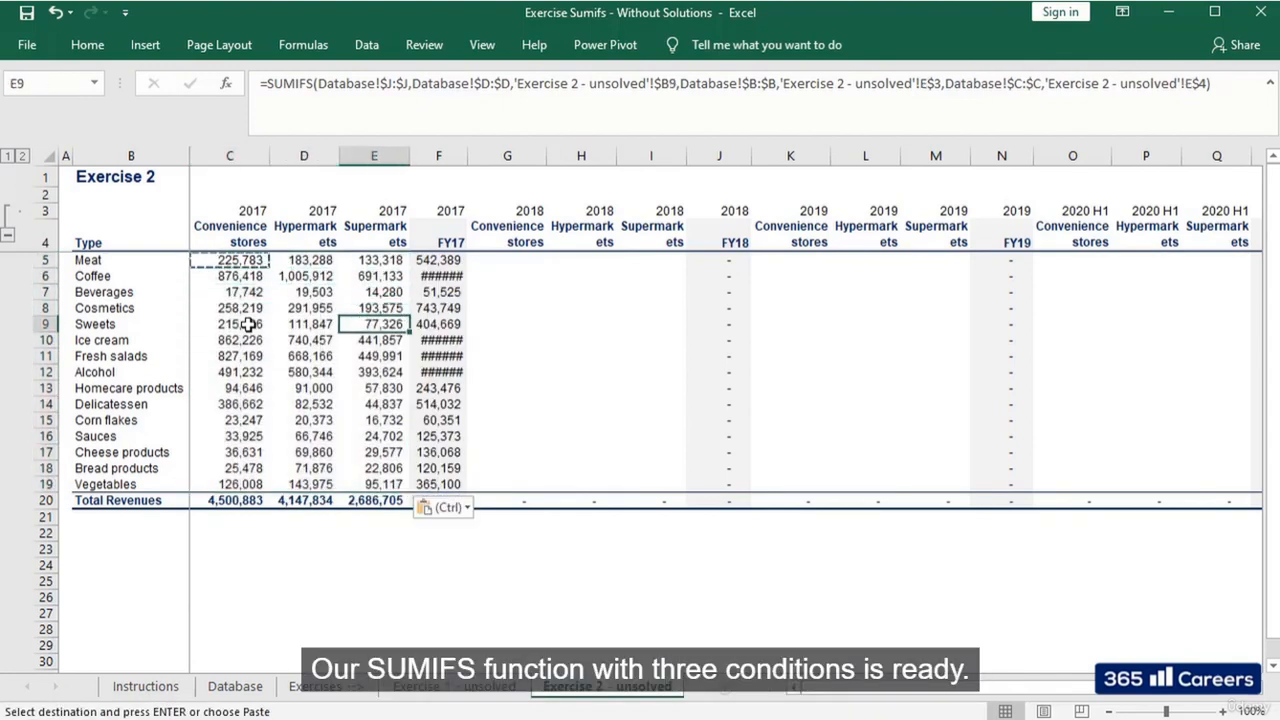
pyautogui.press('F2')
pyautogui.press('Return')
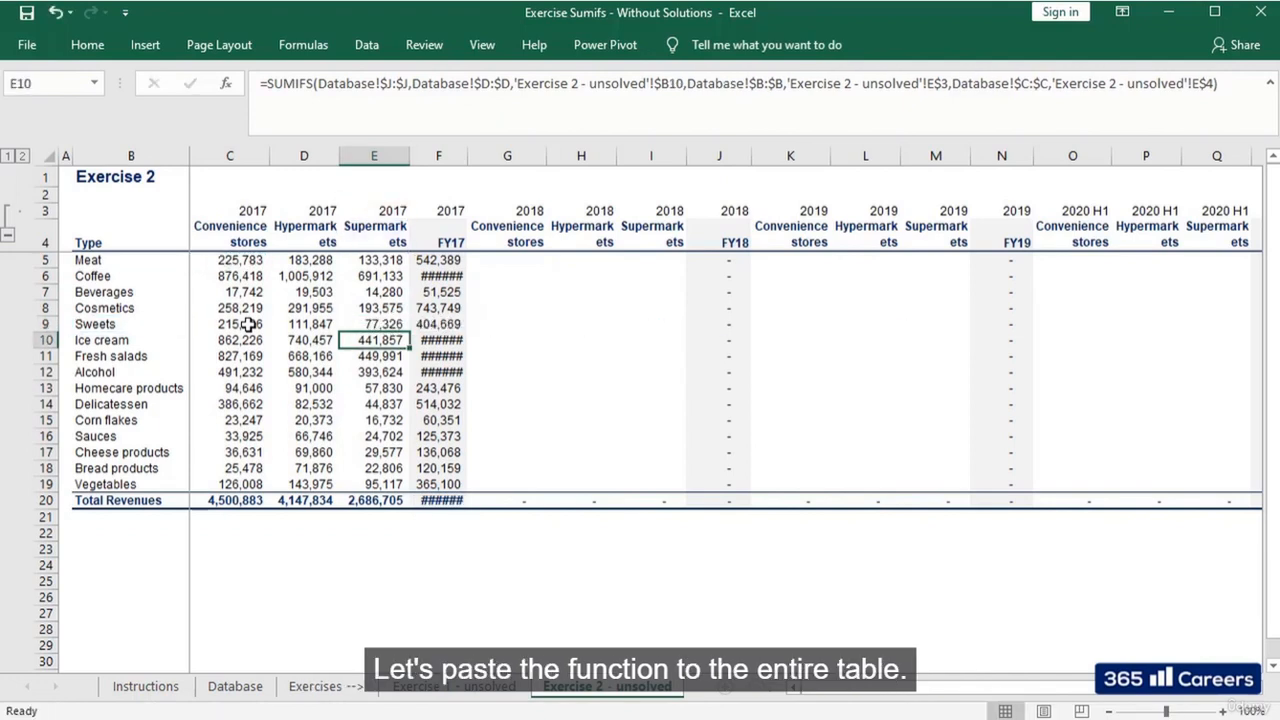
# Step: Copy the 2017 formula block C5:E19 into the 2018 store type columns, starting at G5
pyautogui.press('Up')
pyautogui.press('Up')
pyautogui.press('Up')
pyautogui.press('Up')
pyautogui.press('Up')
pyautogui.press('Left')
pyautogui.press('Left')
pyautogui.hotkey('shift', 'Right')
pyautogui.hotkey('shift', 'Right')
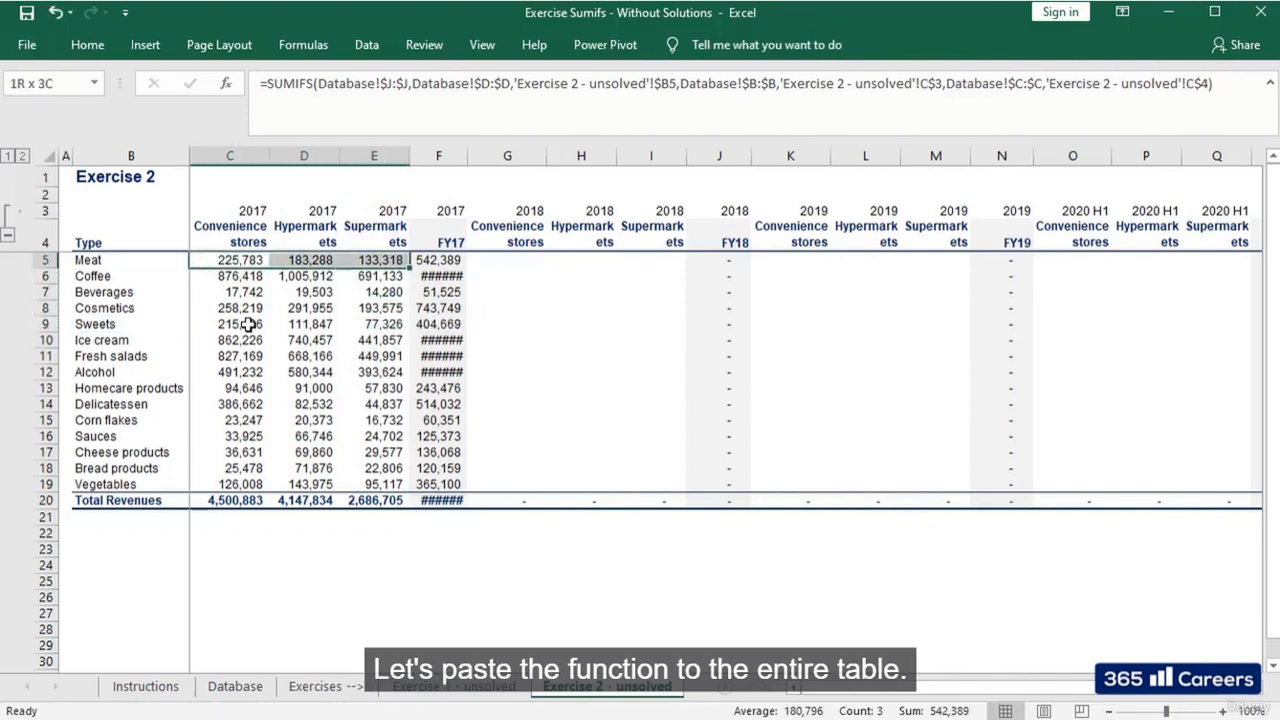
pyautogui.hotkey('shift', 'Down')
pyautogui.hotkey('shift', 'Down')
pyautogui.hotkey('shift', 'Down')
pyautogui.hotkey('shift', 'Down')
pyautogui.hotkey('shift', 'Down')
pyautogui.hotkey('shift', 'Down')
pyautogui.hotkey('shift', 'Down')
pyautogui.hotkey('shift', 'Down')
pyautogui.hotkey('shift', 'Down')
pyautogui.hotkey('shift', 'Down')
pyautogui.hotkey('shift', 'Down')
pyautogui.hotkey('shift', 'Down')
pyautogui.hotkey('shift', 'Down')
pyautogui.hotkey('shift', 'Down')
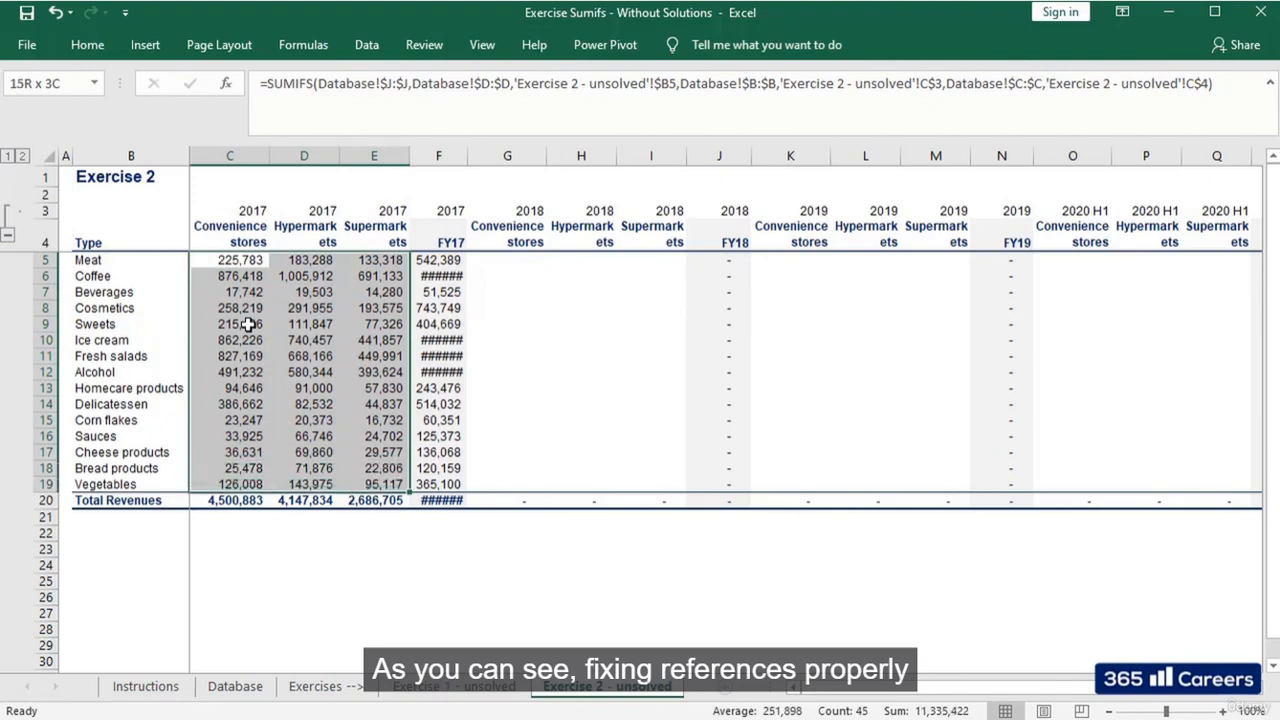
pyautogui.hotkey('ctrl', 'c')
pyautogui.press('Right')
pyautogui.press('Right')
pyautogui.press('Right')
pyautogui.press('Right')
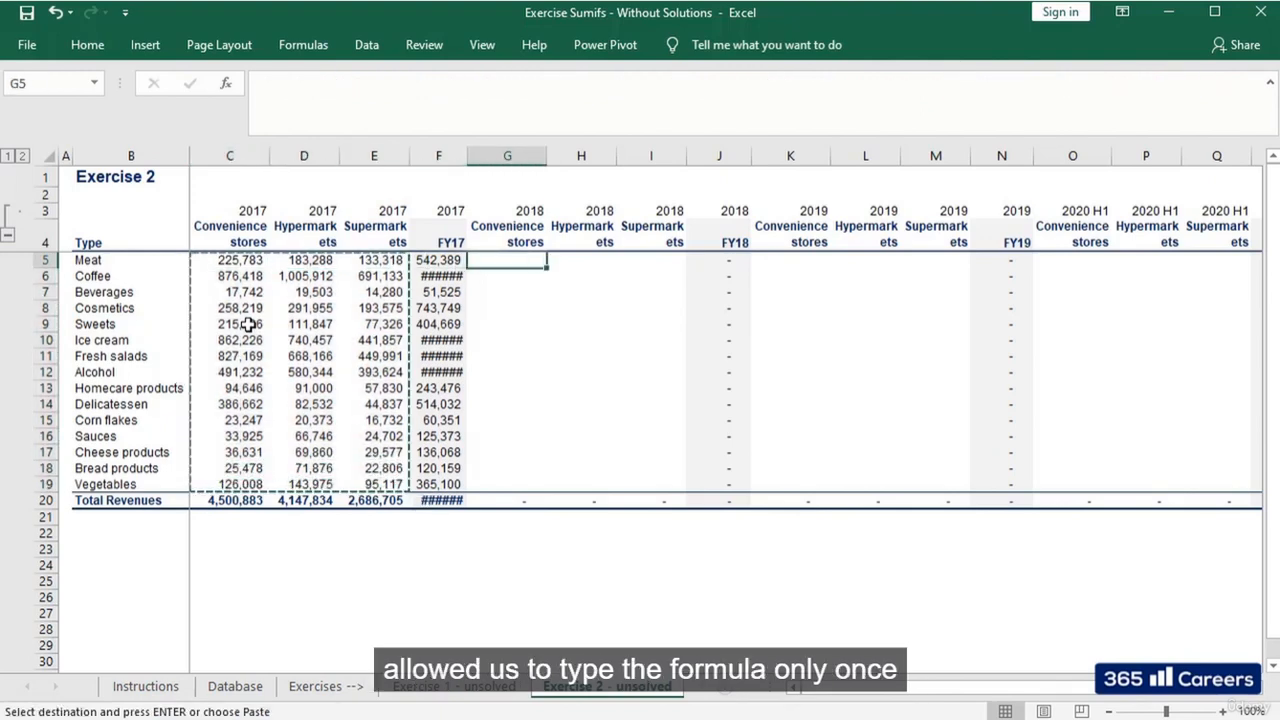
pyautogui.hotkey('ctrl', 'v')
# Step: Paste the same formula block into the 2019 columns from K5 and the 2020 H1 columns from O5
pyautogui.press('Right')
pyautogui.press('Right')
pyautogui.press('Right')
pyautogui.press('Right')
pyautogui.press('Return')
pyautogui.hotkey('ctrl', 'v')
pyautogui.press('Right')
pyautogui.press('Right')
pyautogui.press('Right')
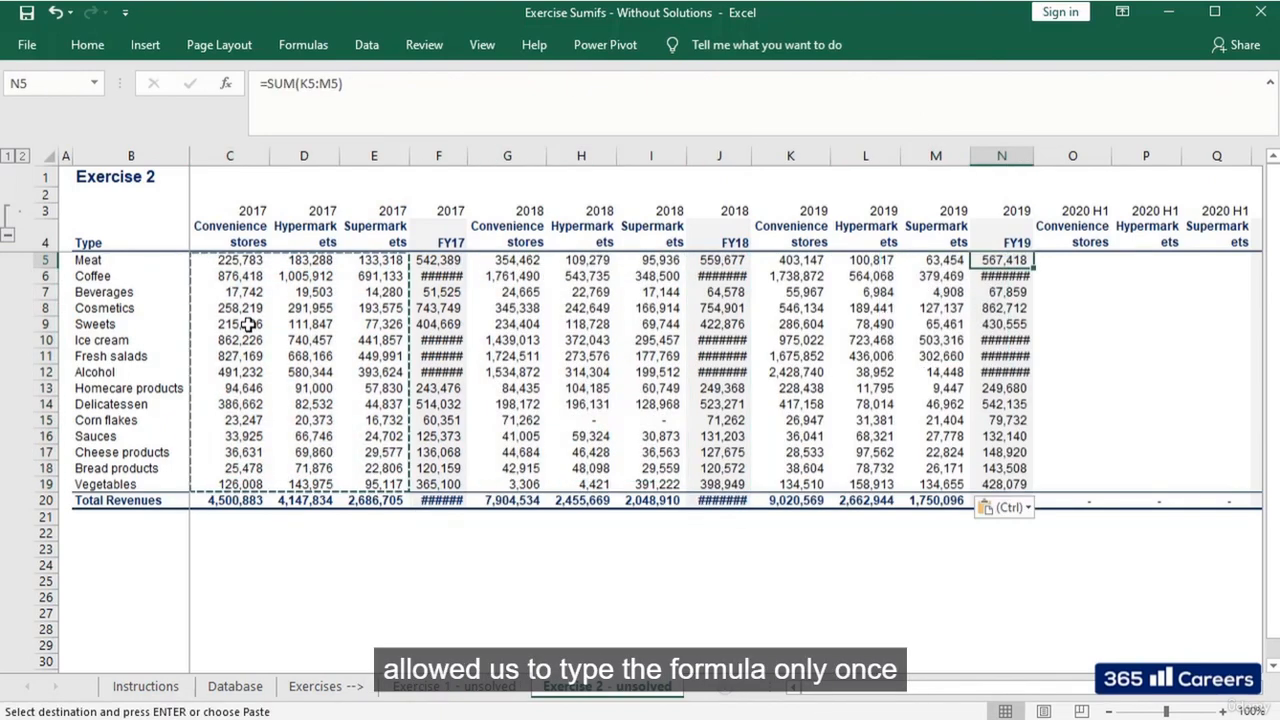
pyautogui.press('Right')
pyautogui.hotkey('ctrl', 'v')
pyautogui.press('Left')
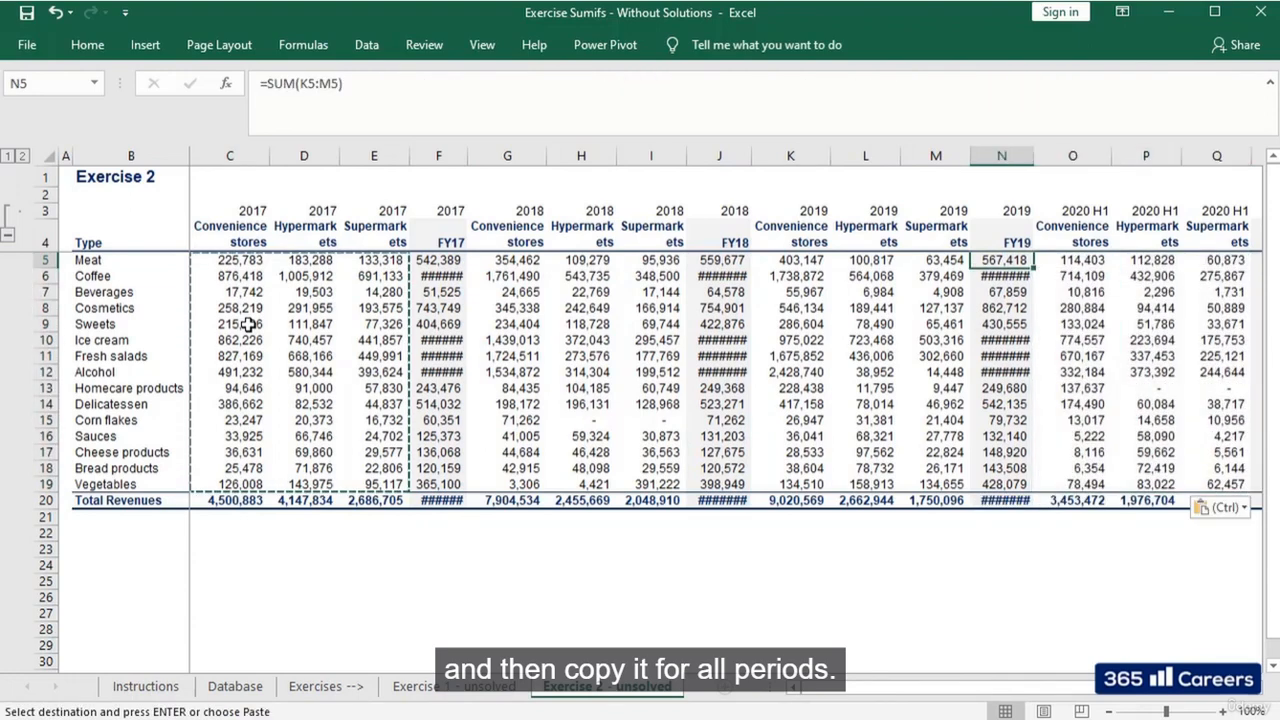
# Step: AutoFit the column widths of the Exercise 2 table over C3:R20, from the period headers down to Total Revenues
pyautogui.press('Left')
pyautogui.press('Left')
pyautogui.press('Up')
pyautogui.press('Up')
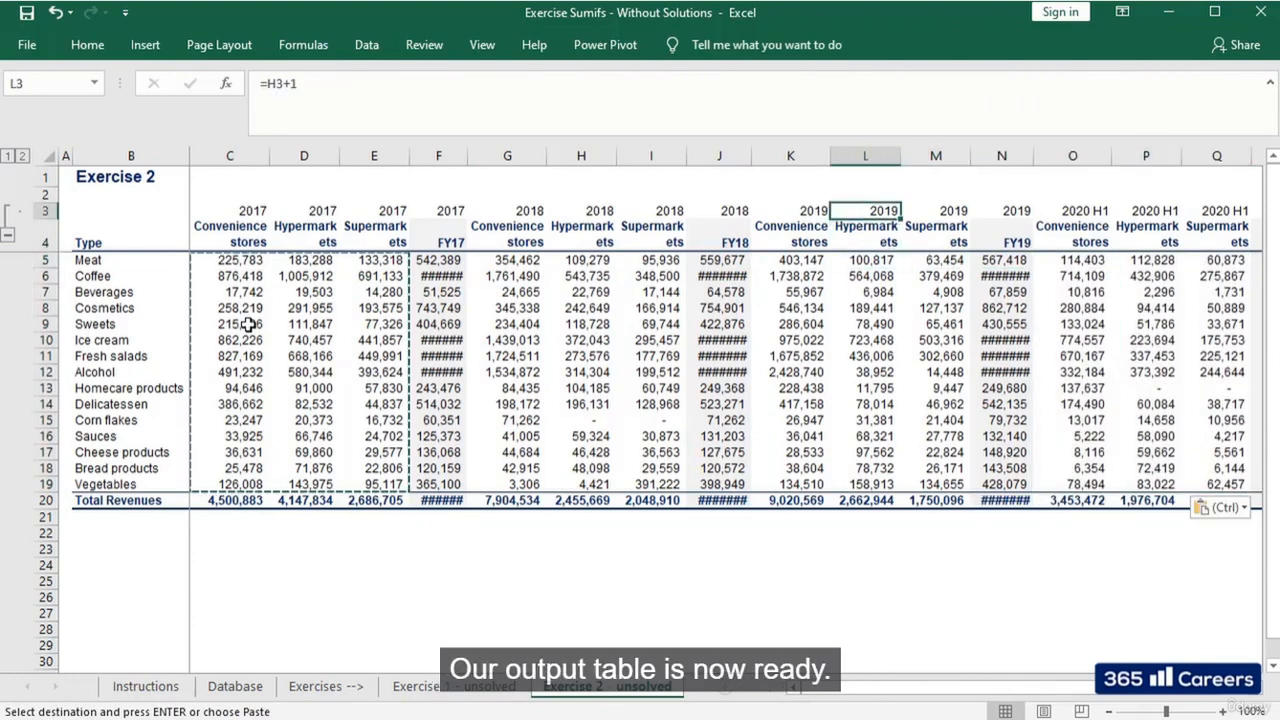
pyautogui.hotkey('ctrl', 'Left')
pyautogui.hotkey('ctrl', 'shift', 'Right')
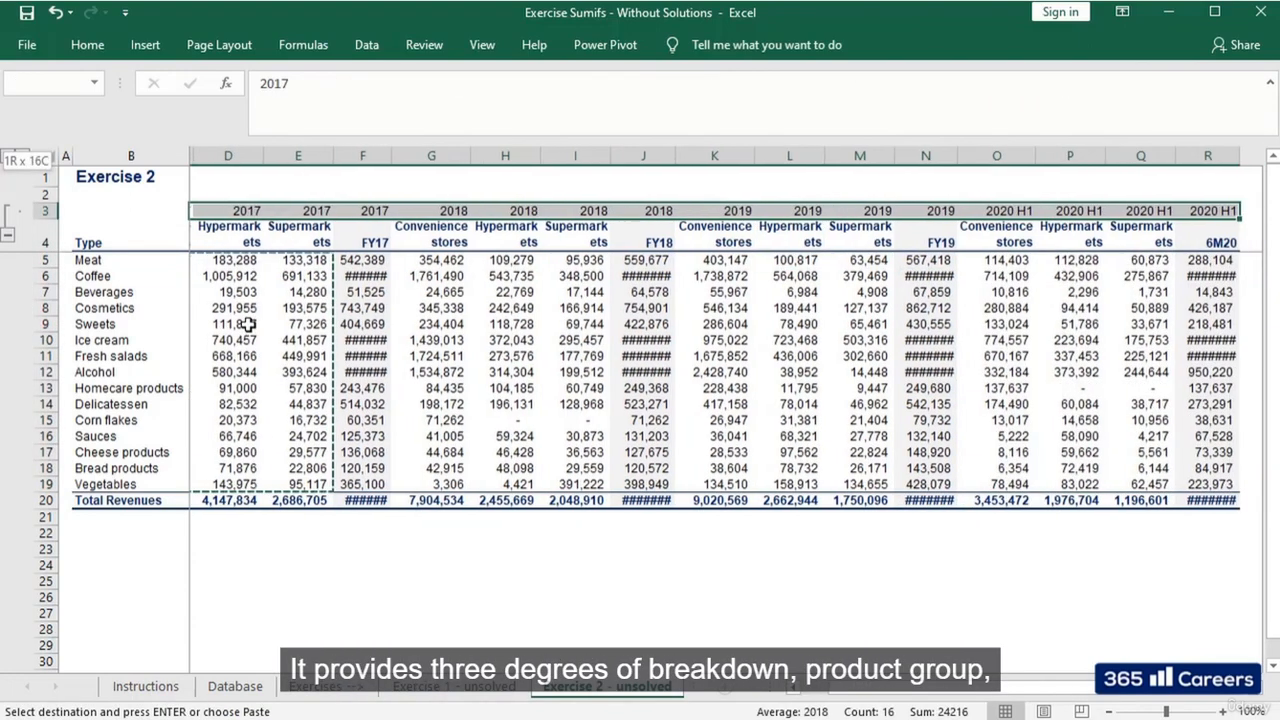
pyautogui.hotkey('shift', 'Down')
pyautogui.hotkey('ctrl', 'shift', 'Down')
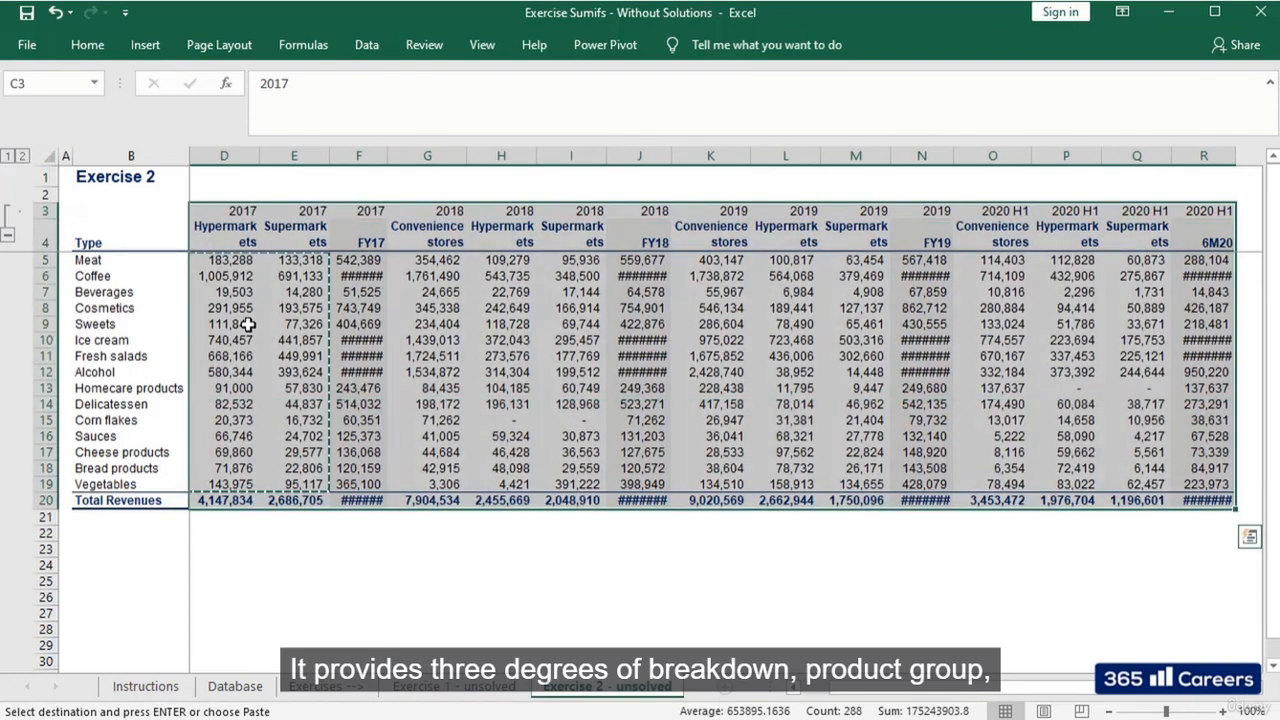
pyautogui.press('alt')
pyautogui.press('h')
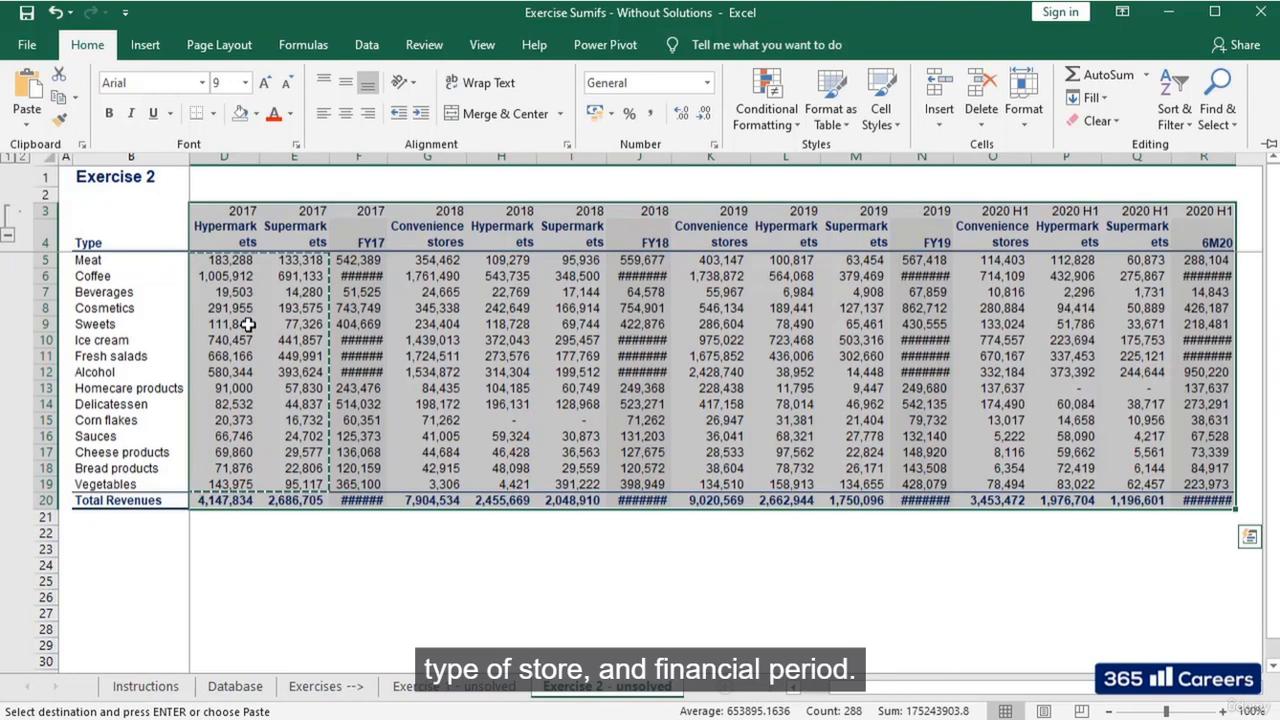
pyautogui.press('o')
pyautogui.press('i')
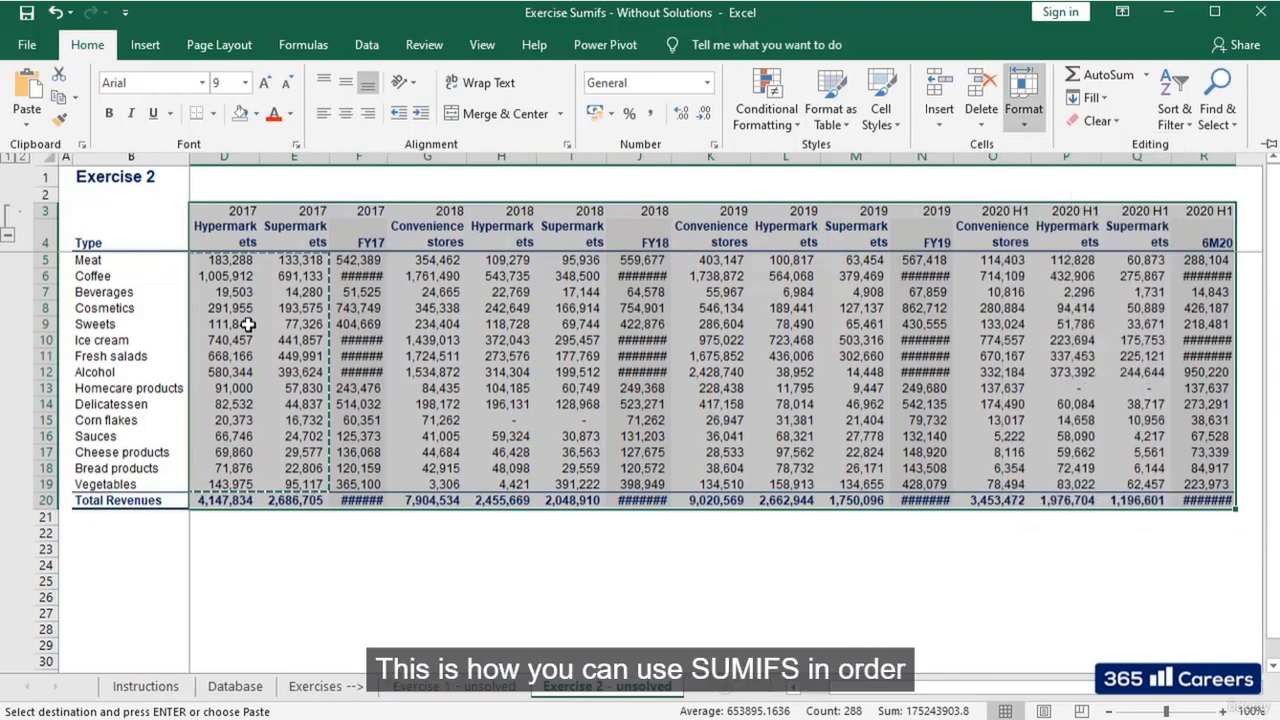
# Step: Return to cell C3, clear the pending copy selection and save the workbook
pyautogui.press('Left')
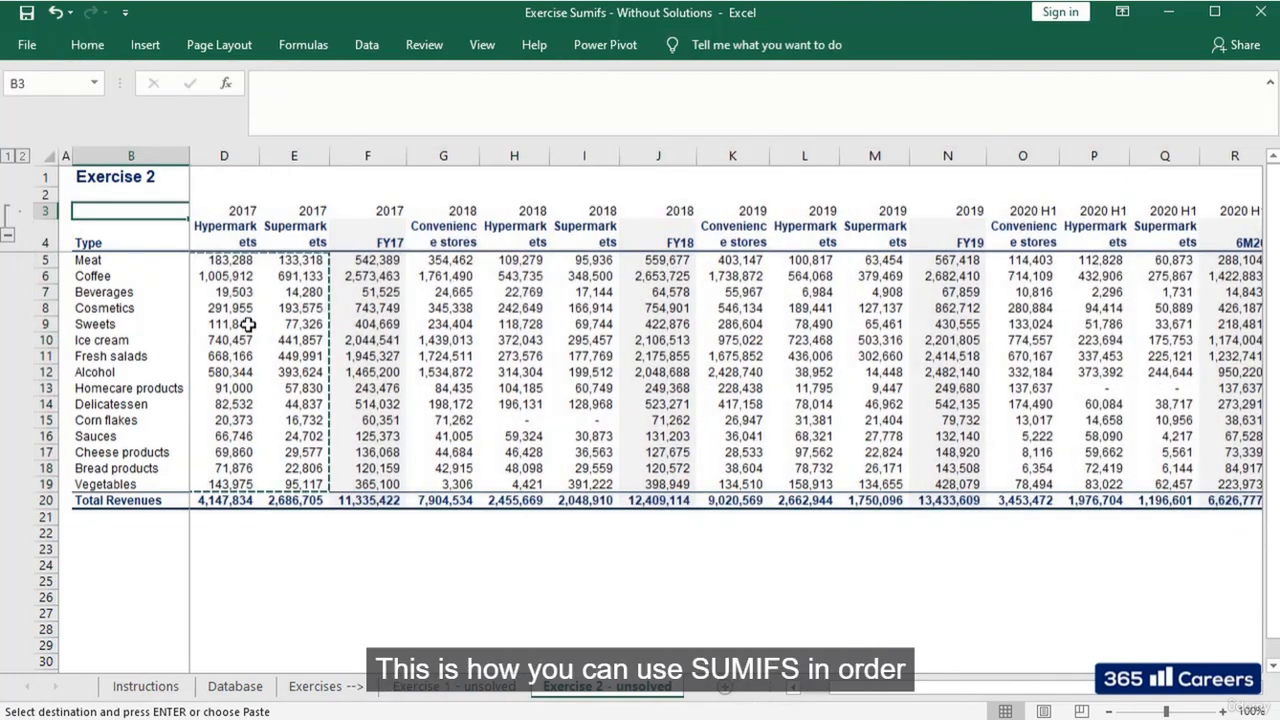
pyautogui.press('Right')
pyautogui.press('Escape')
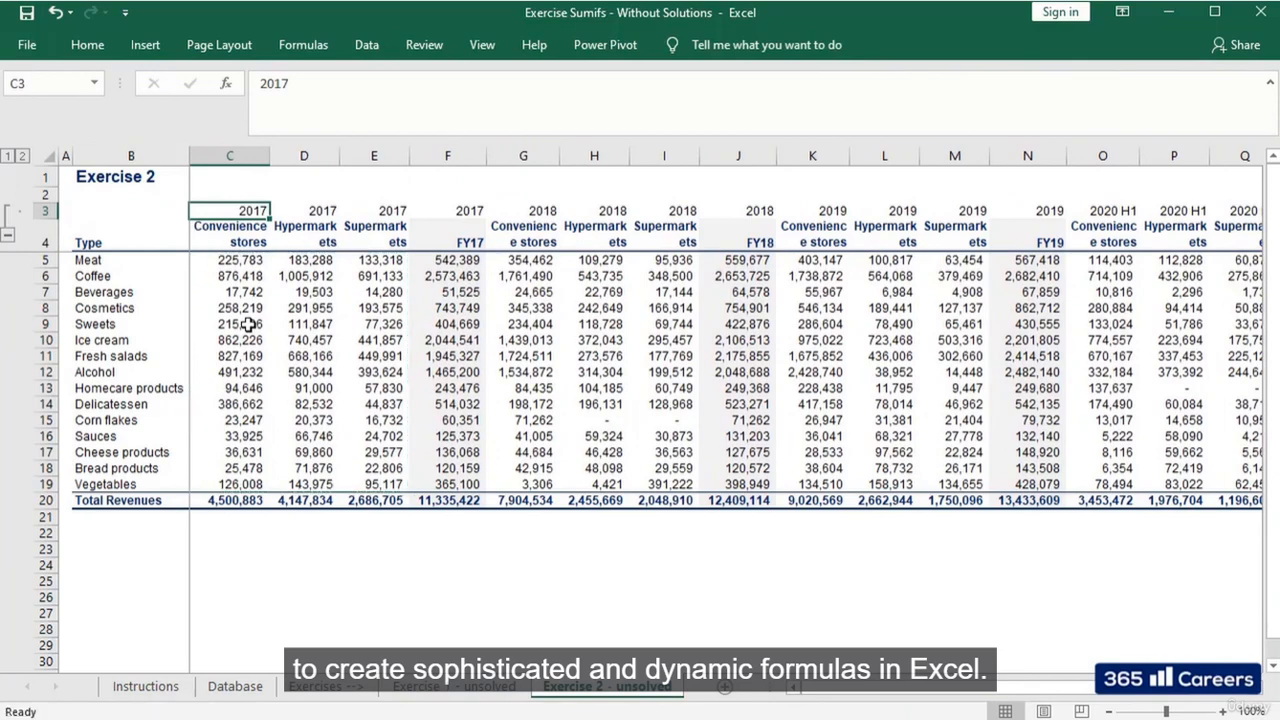
pyautogui.hotkey('ctrl', 's')
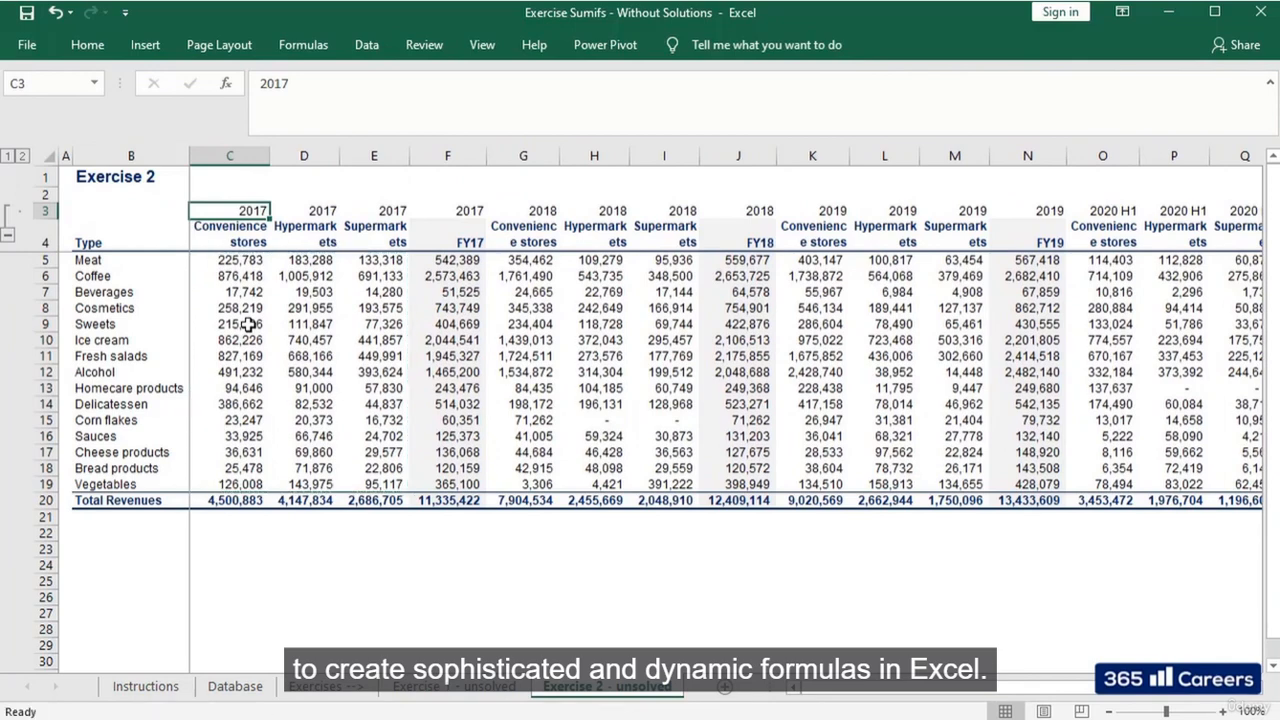